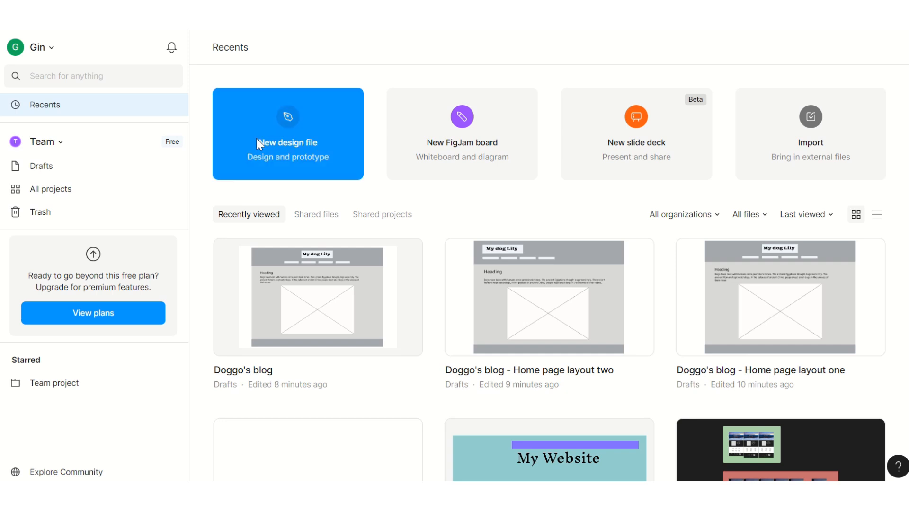
# Step: Create a new design file and add a MacBook Pro 14" desktop frame to the canvas
pyautogui.click(287, 125)
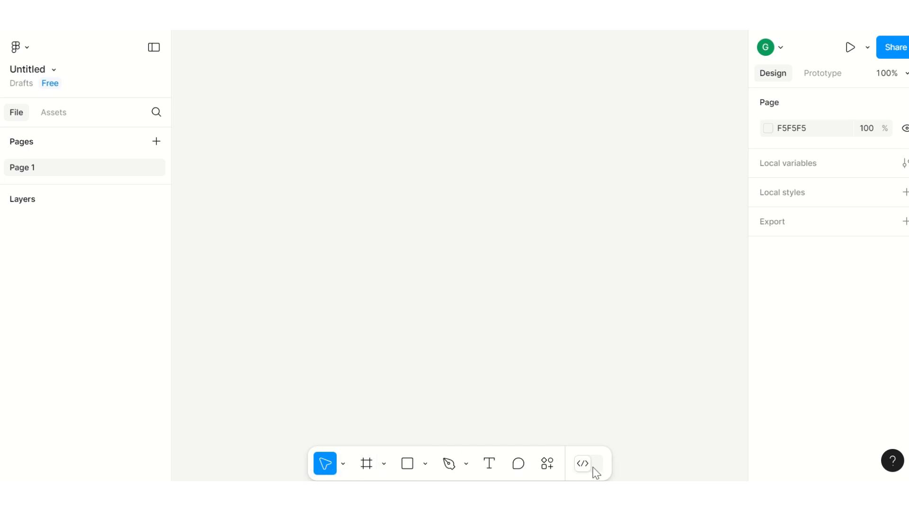
pyautogui.click(384, 463)
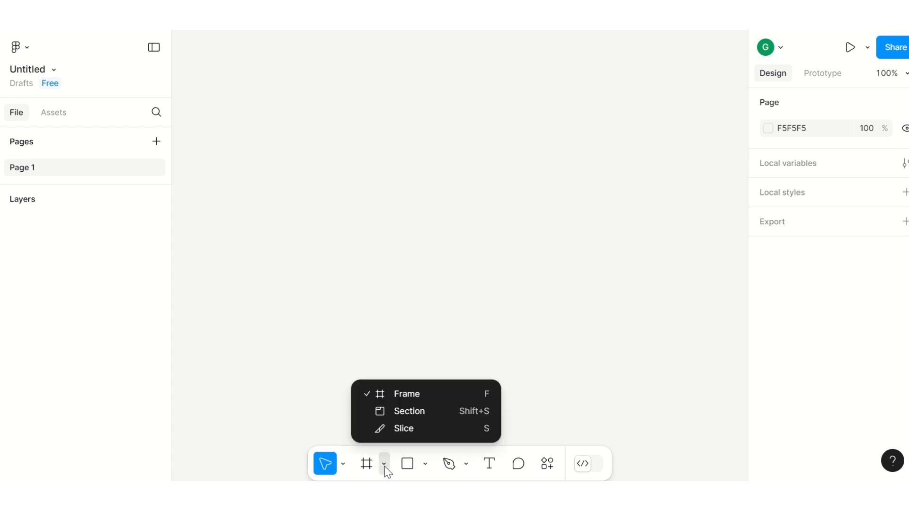
pyautogui.click(396, 395)
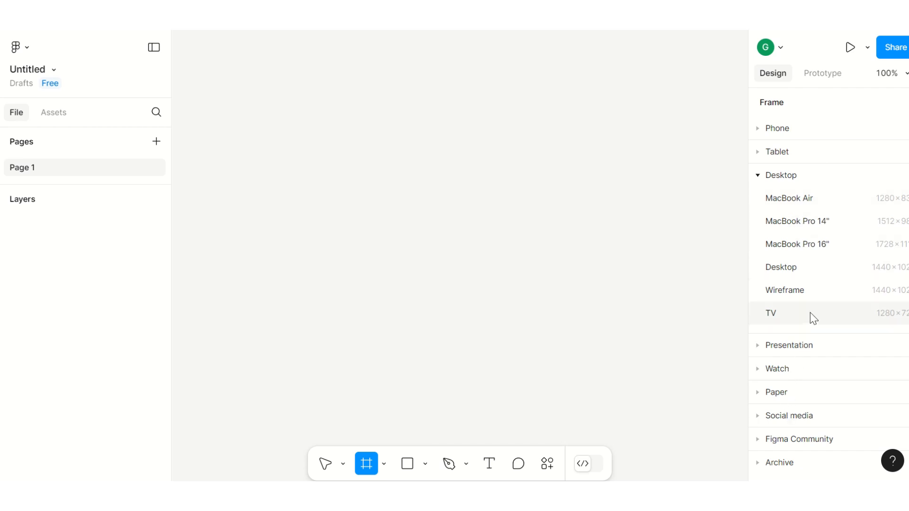
pyautogui.click(785, 222)
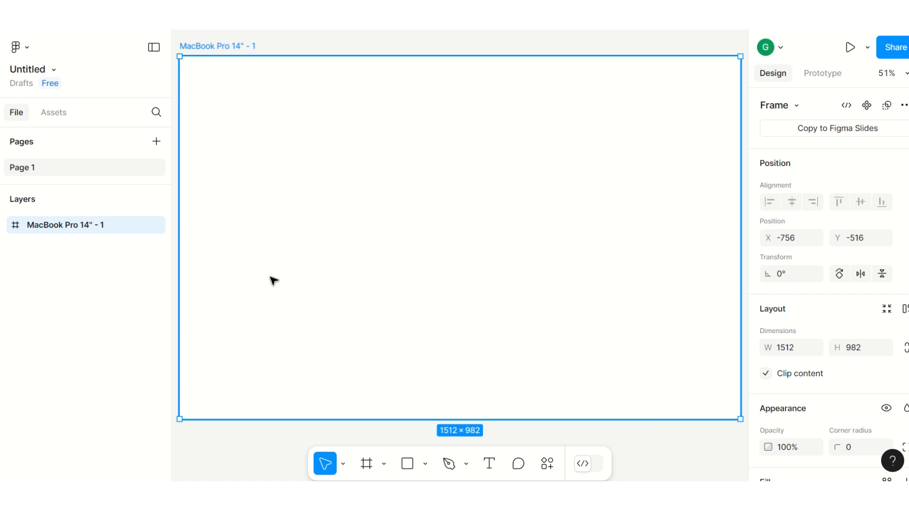
# Step: Rename the page to Home page v1
pyautogui.doubleClick(27, 171)
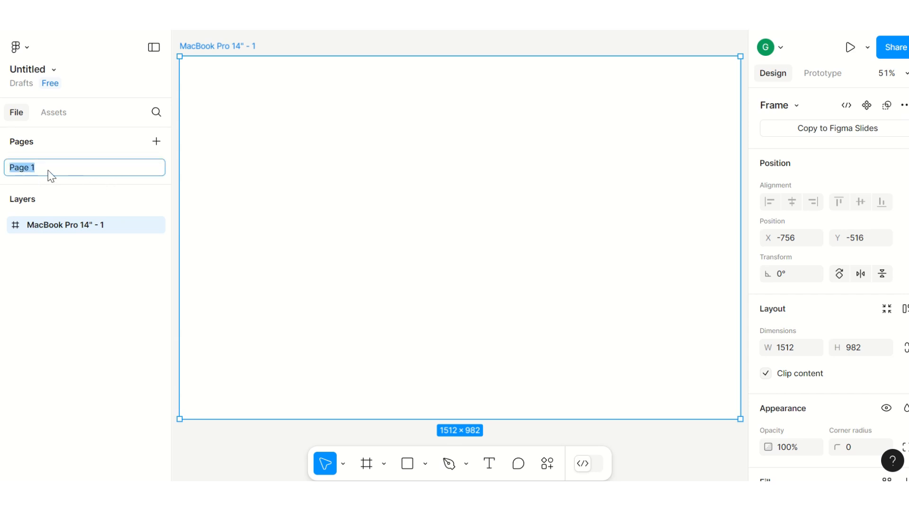
pyautogui.write('Home page')
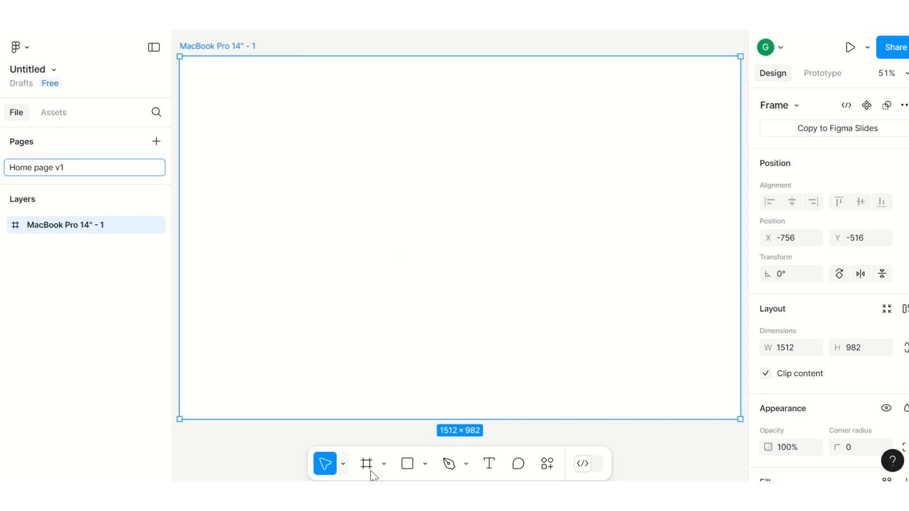
# Step: Draw a full-width header rectangle about 1512 × 115 across the top of the frame
pyautogui.click(424, 464)
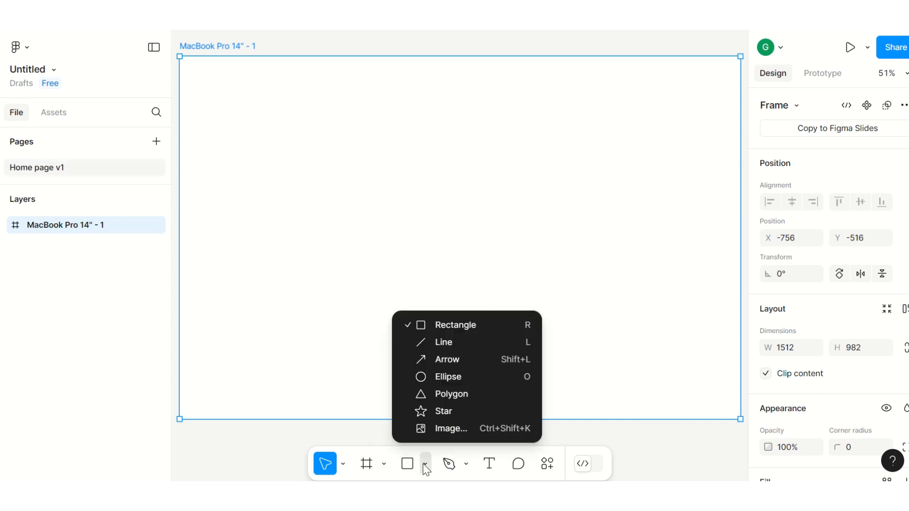
pyautogui.click(453, 325)
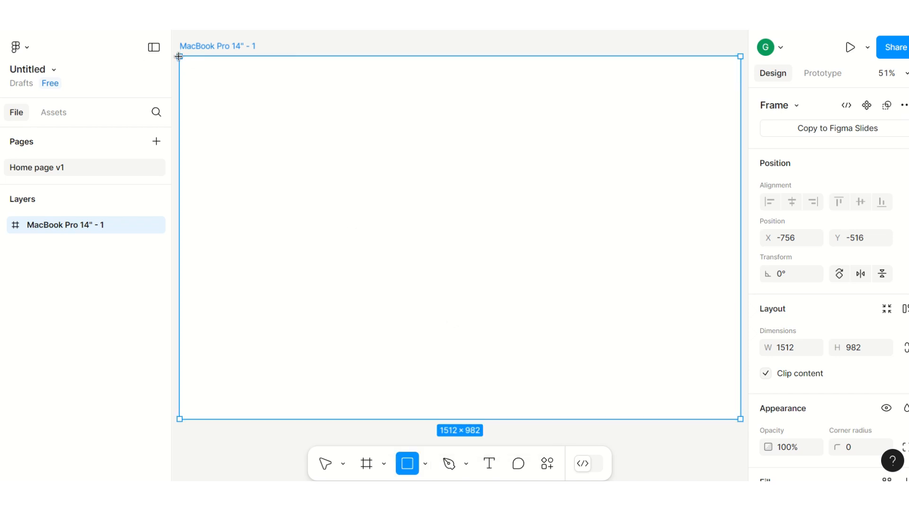
pyautogui.moveTo(179, 57)
pyautogui.mouseDown()
pyautogui.moveTo(738, 112)
pyautogui.moveTo(702, 116)
pyautogui.moveTo(700, 99)
pyautogui.mouseUp()
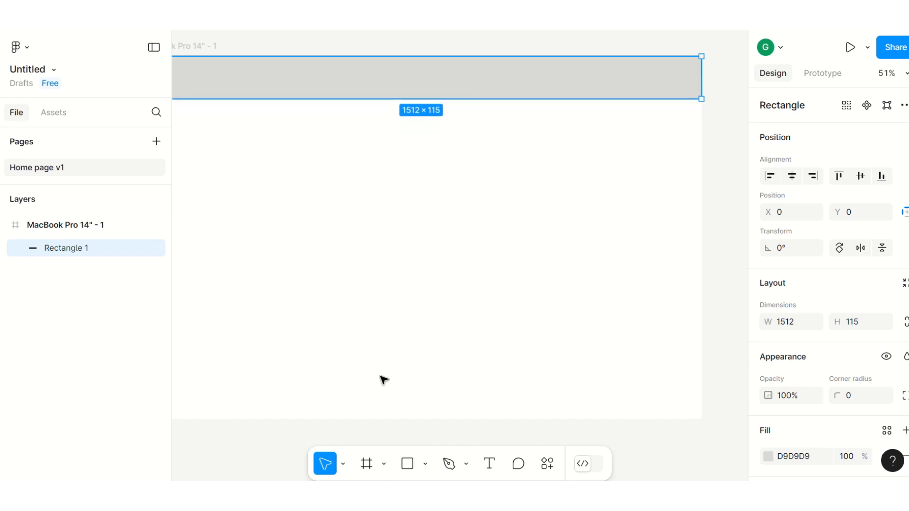
pyautogui.scroll(3, 378, 379)
pyautogui.scroll(-1, 369, 374)
pyautogui.scroll(-4, 370, 369)
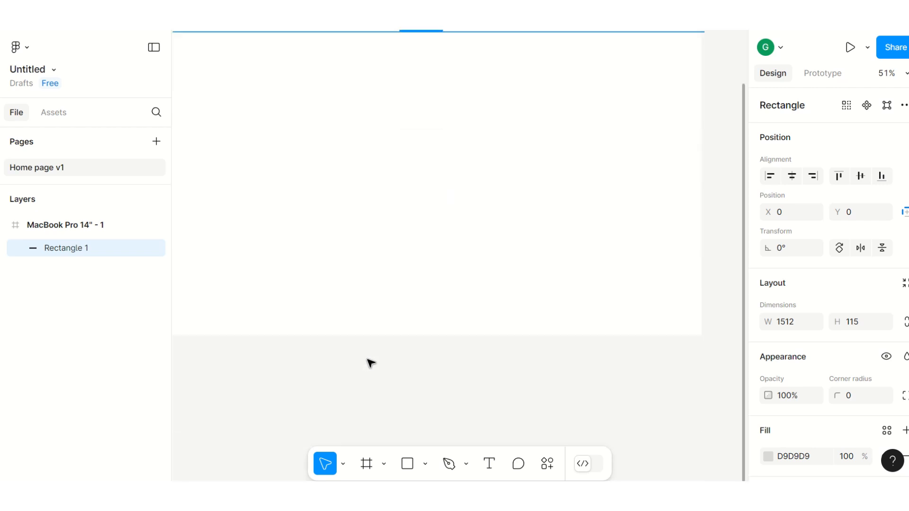
pyautogui.moveTo(231, 286); pyautogui.dragTo(423, 292)
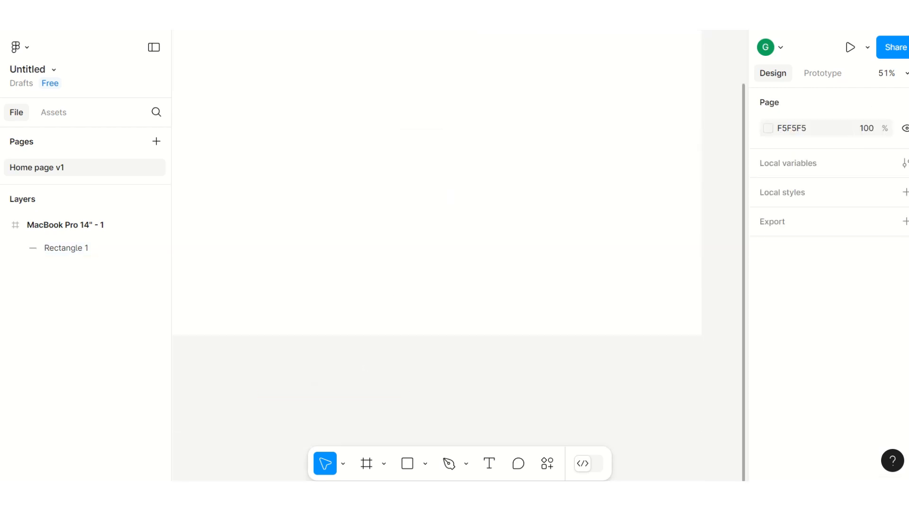
# Step: Draw a full-width footer rectangle about 1512 × 62 along the bottom edge of the frame
pyautogui.scroll(-1, 317, 376)
pyautogui.scroll(1, 316, 376)
pyautogui.hscroll(-3, 520, 235)
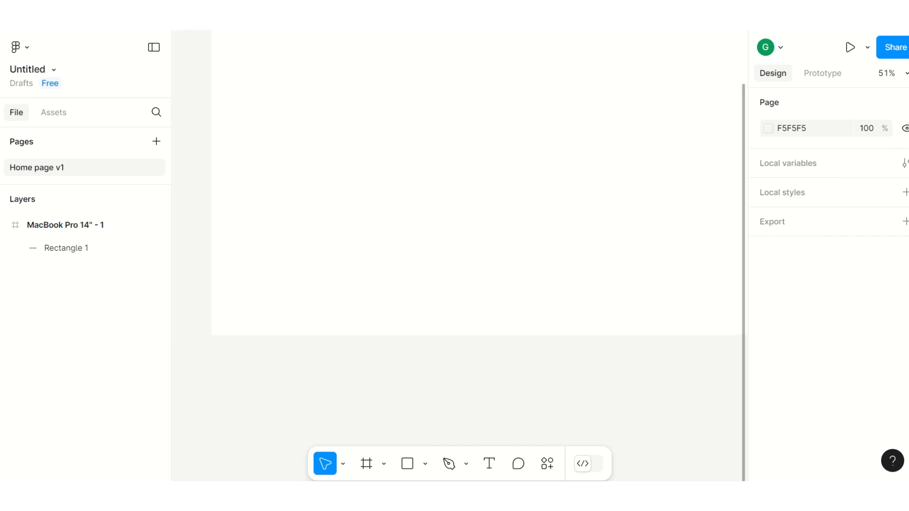
pyautogui.hscroll(1, 520, 235)
pyautogui.scroll(4, 520, 235)
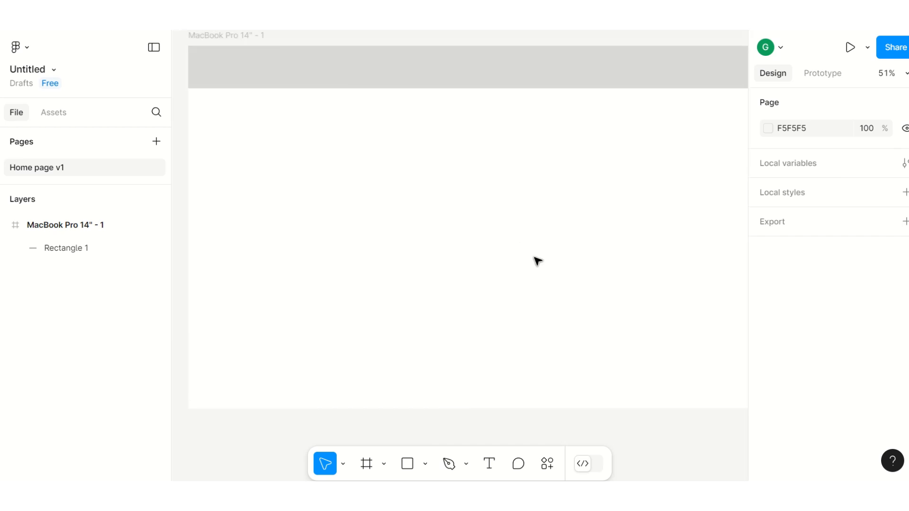
pyautogui.press('-')
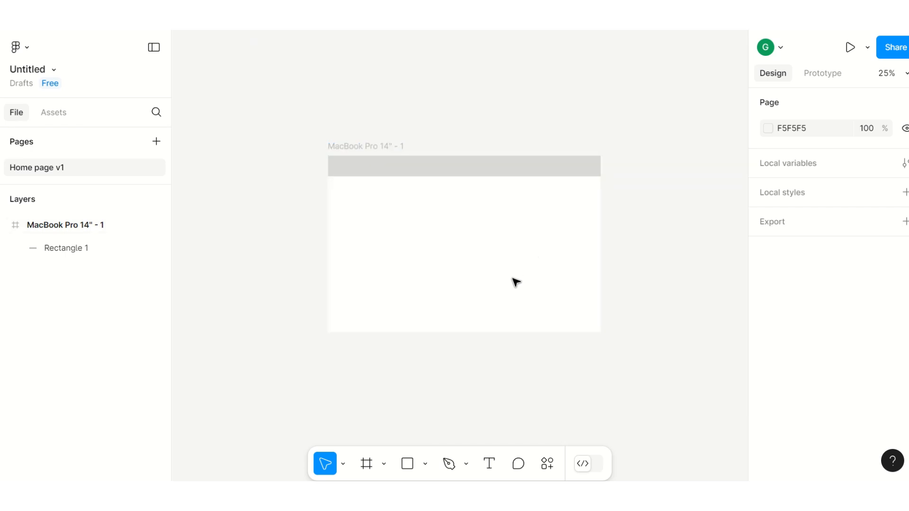
pyautogui.click(425, 466)
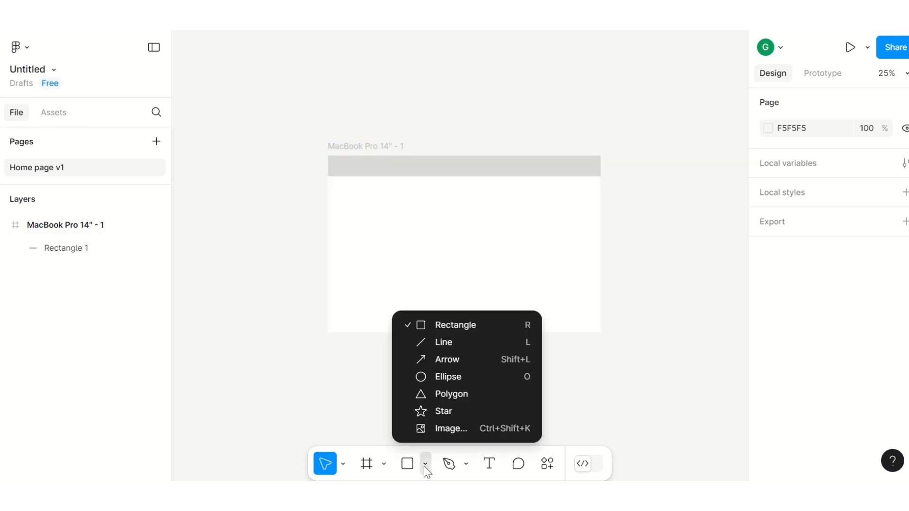
pyautogui.click(450, 324)
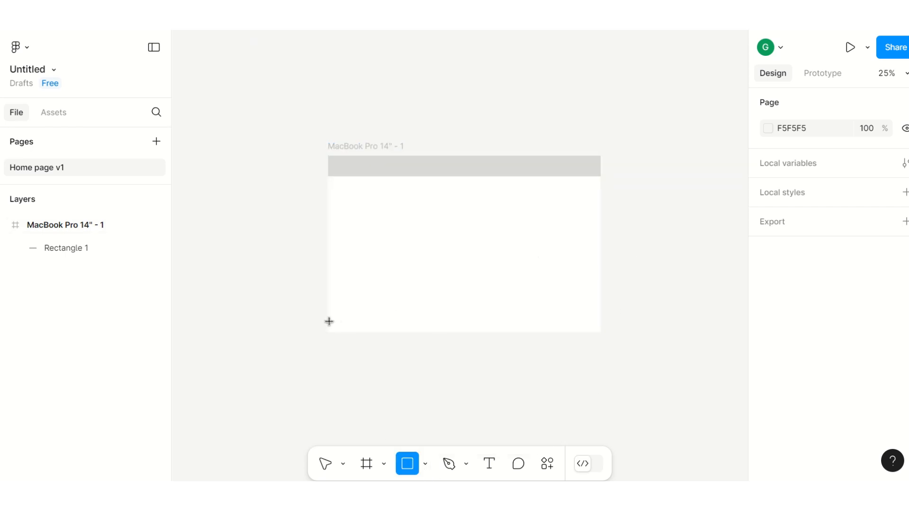
pyautogui.moveTo(326, 321); pyautogui.dragTo(601, 332)
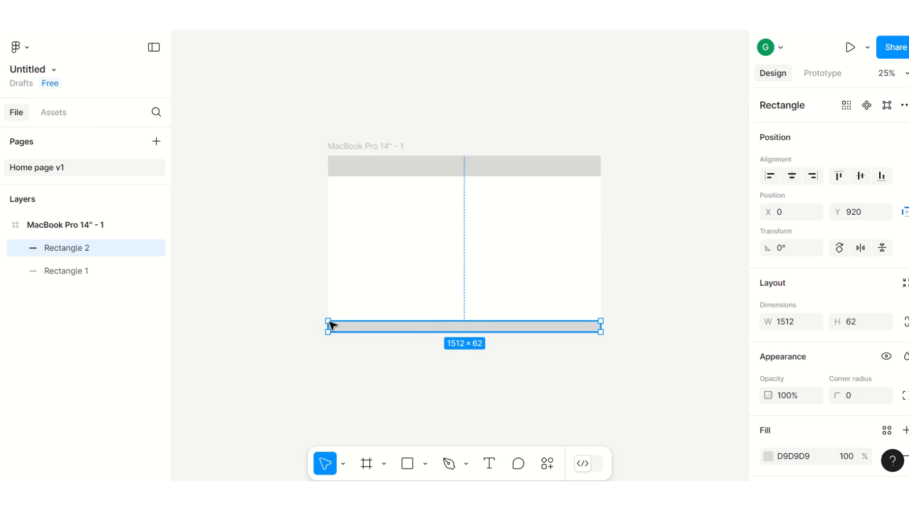
pyautogui.moveTo(331, 325); pyautogui.dragTo(330, 326)
pyautogui.click(239, 231)
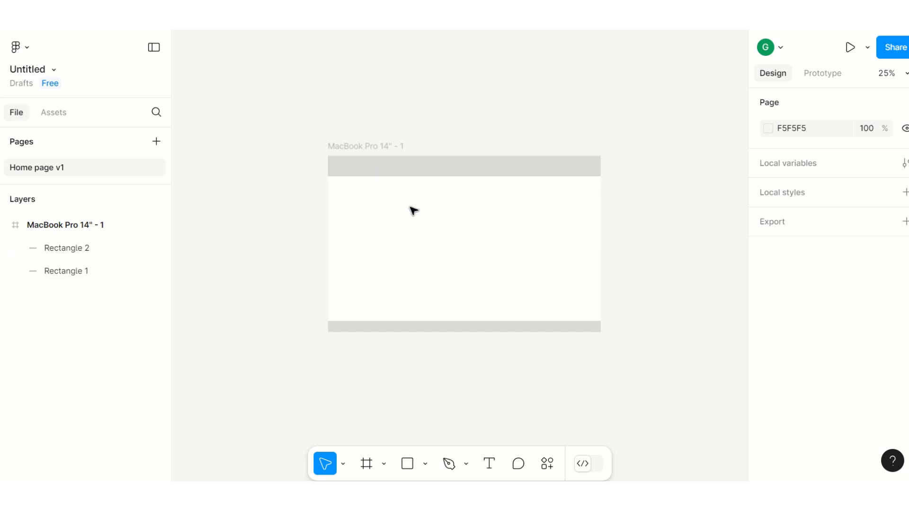
# Step: Draw a full-width navigation bar rectangle about 1512 × 52 just below the header
pyautogui.click(425, 465)
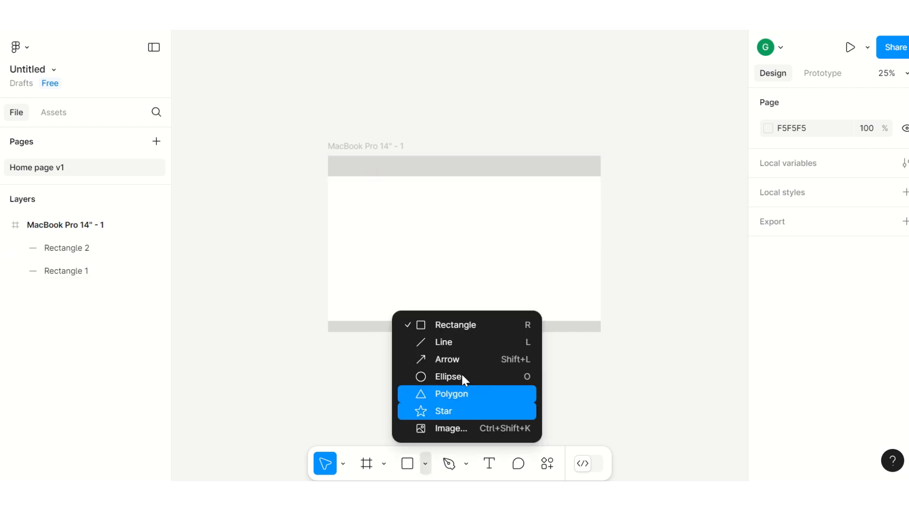
pyautogui.click(448, 327)
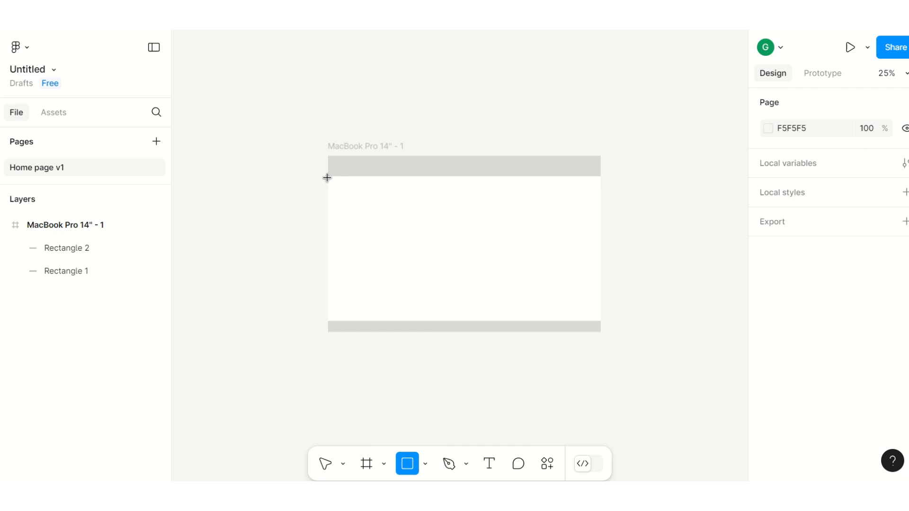
pyautogui.moveTo(328, 177); pyautogui.dragTo(599, 186)
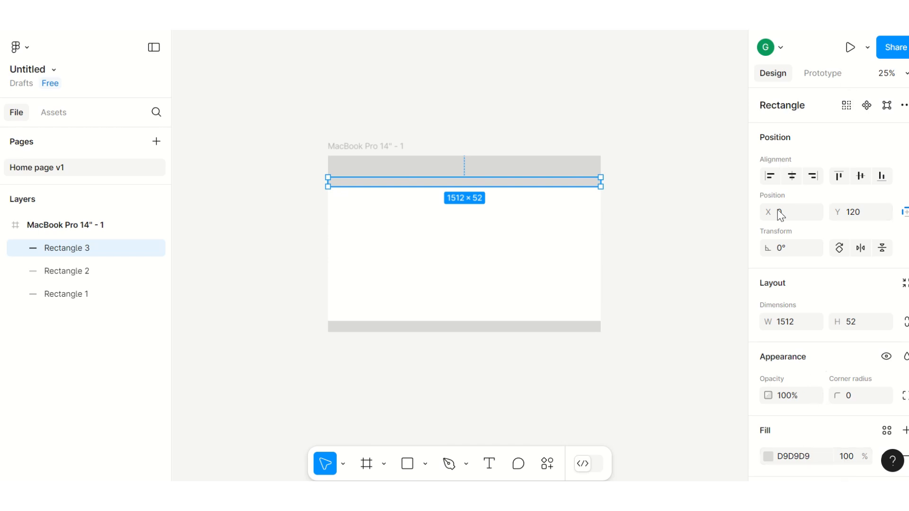
# Step: Set the navigation bar's fill to C3C1C1 and move it up flush against the header
pyautogui.scroll(-3, 807, 395)
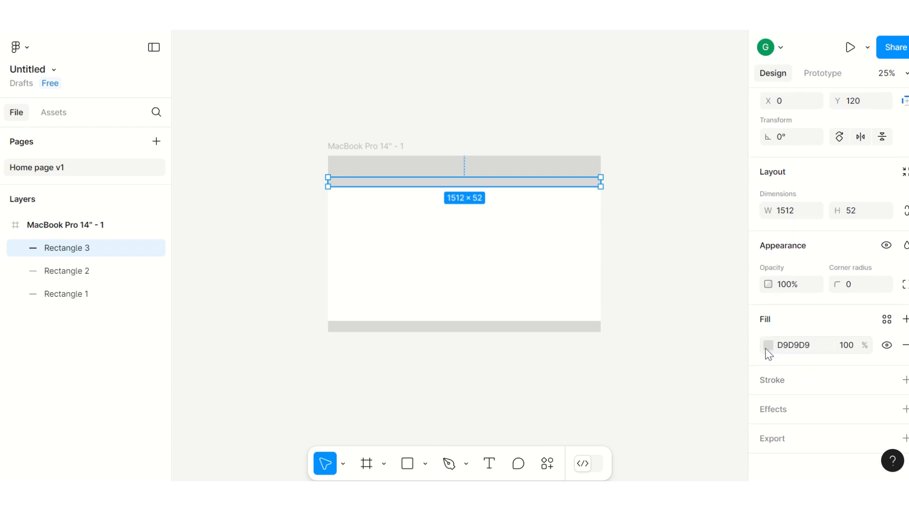
pyautogui.click(768, 346)
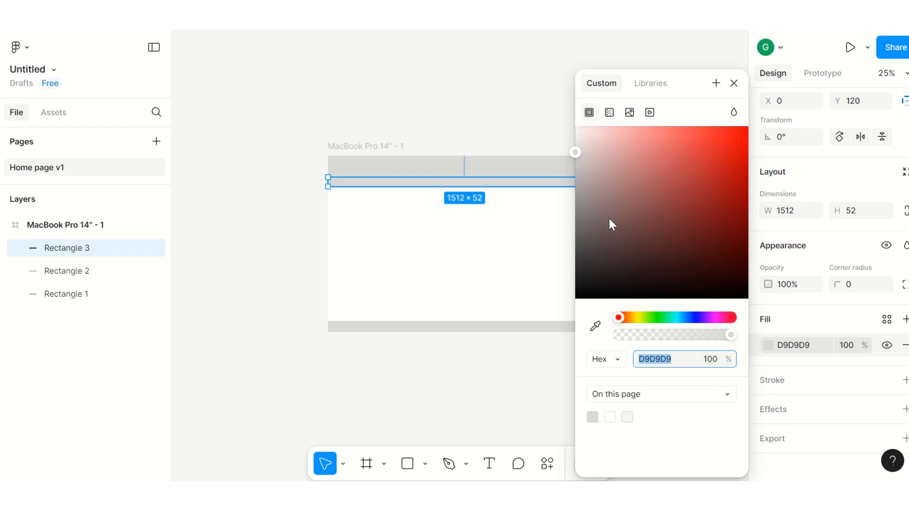
pyautogui.click(577, 173)
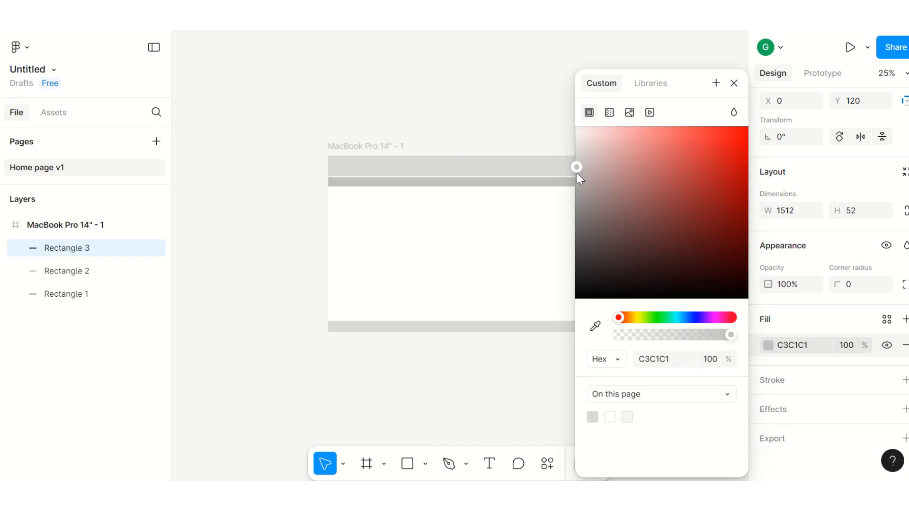
pyautogui.click(499, 117)
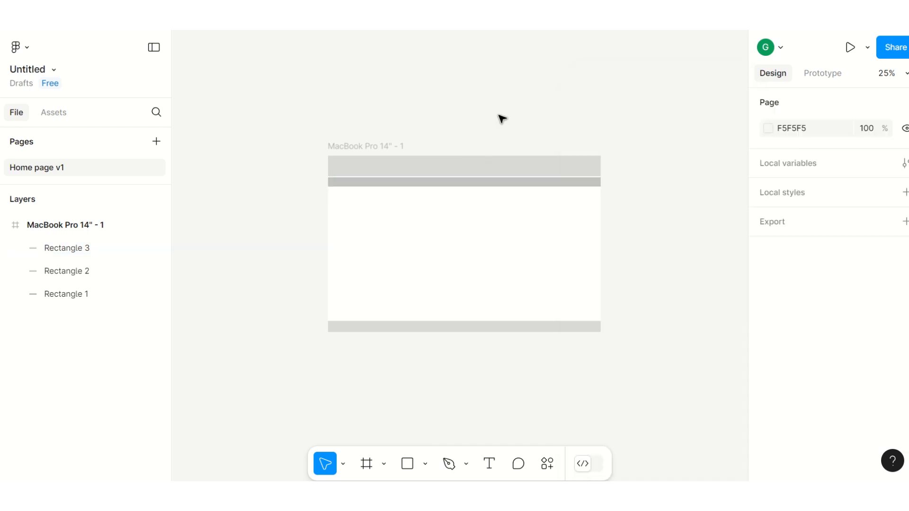
pyautogui.click(390, 184)
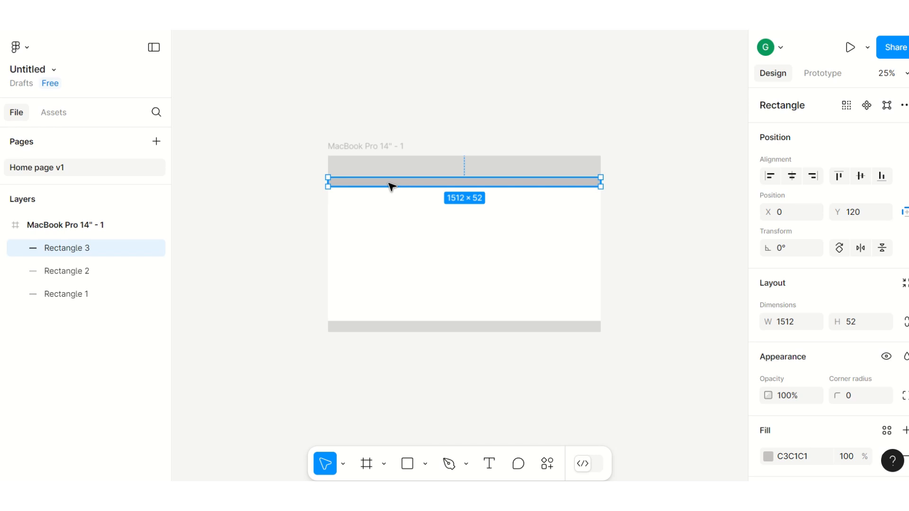
pyautogui.moveTo(391, 184); pyautogui.dragTo(399, 172)
pyautogui.click(492, 106)
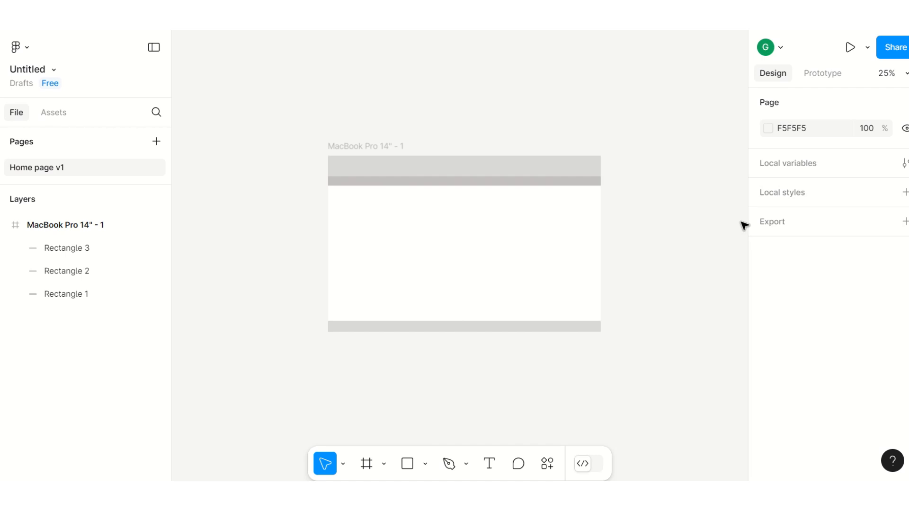
# Step: Draw a horizontal line about 304 wide below the navigation bar near the frame's left side
pyautogui.click(425, 464)
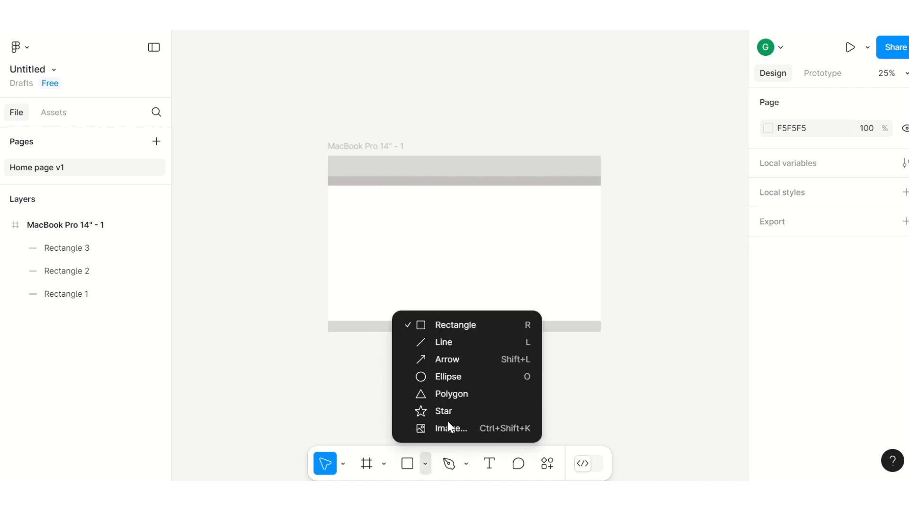
pyautogui.click(443, 342)
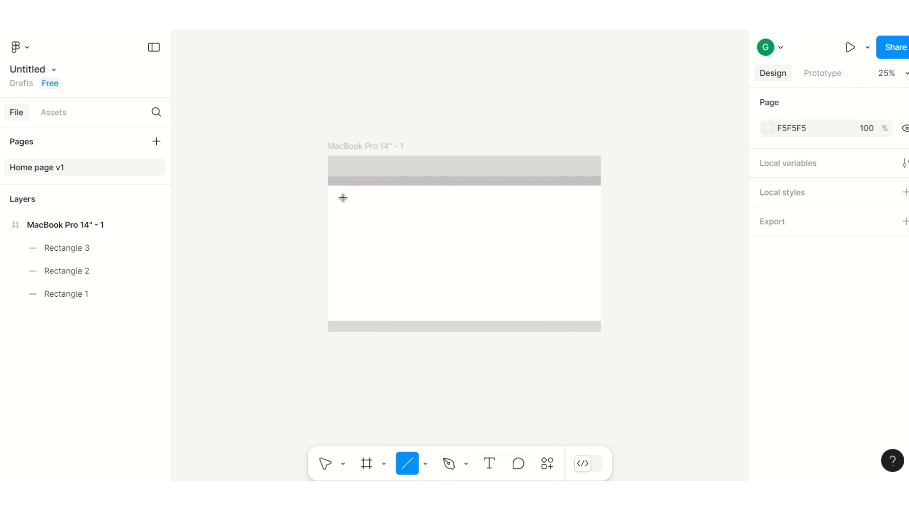
pyautogui.moveTo(347, 194); pyautogui.dragTo(402, 194)
pyautogui.click(646, 121)
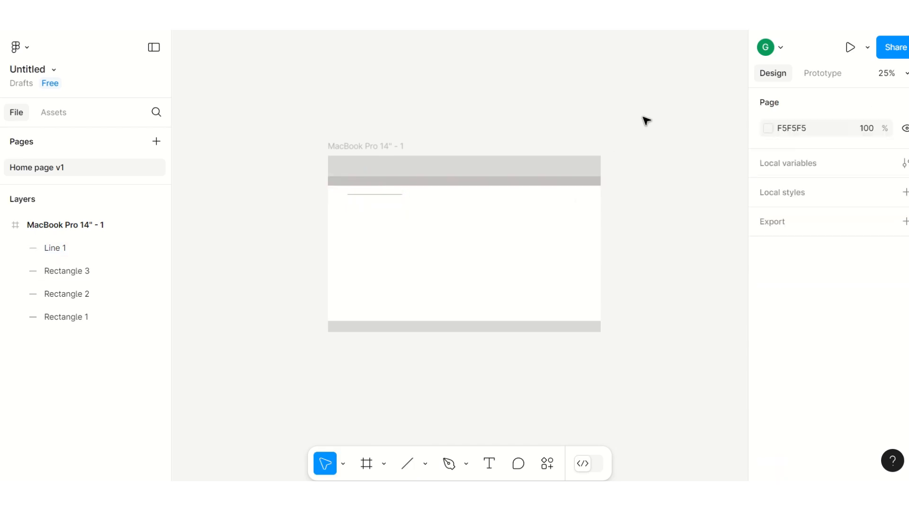
# Step: Set the line's stroke weight to 5
pyautogui.click(381, 194)
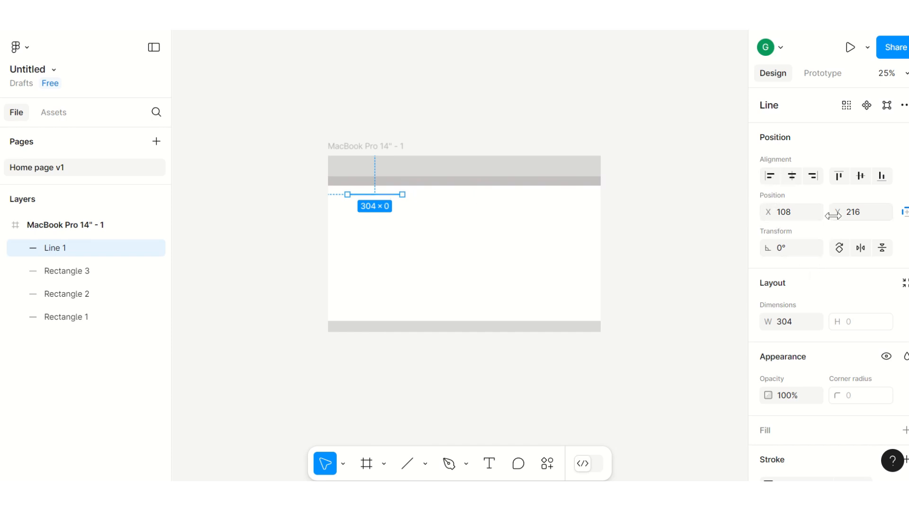
pyautogui.scroll(-4, 813, 227)
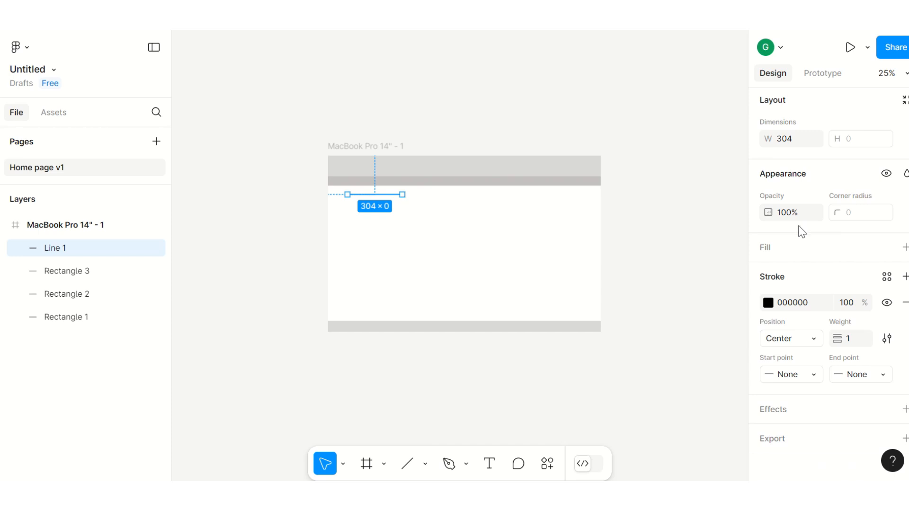
pyautogui.click(854, 340)
pyautogui.click(659, 296)
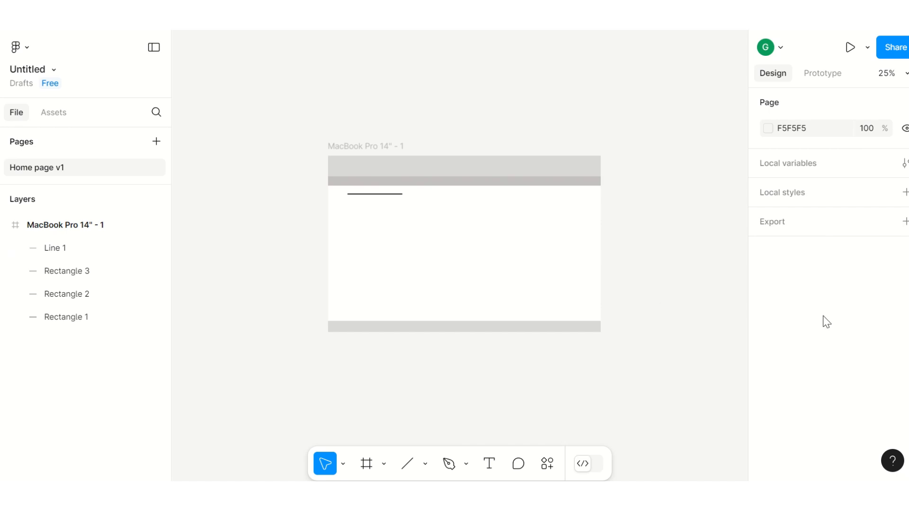
pyautogui.click(365, 195)
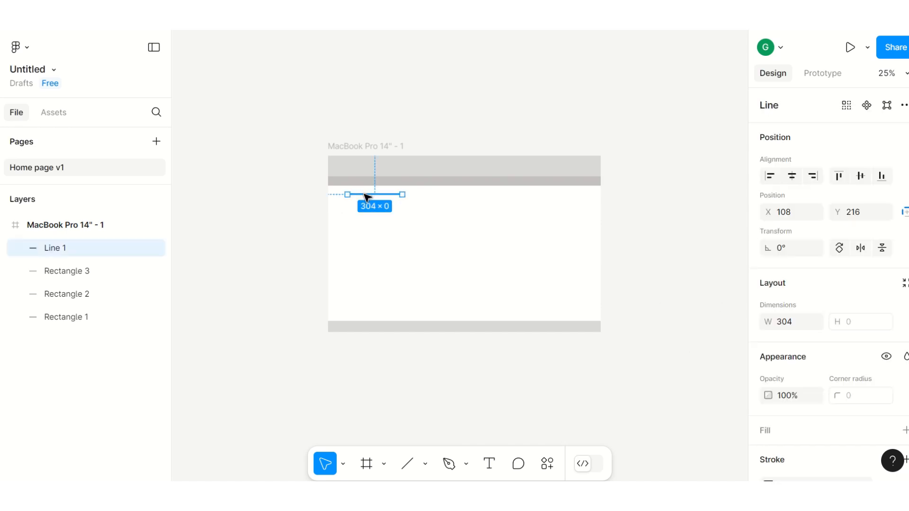
pyautogui.scroll(-4, 823, 327)
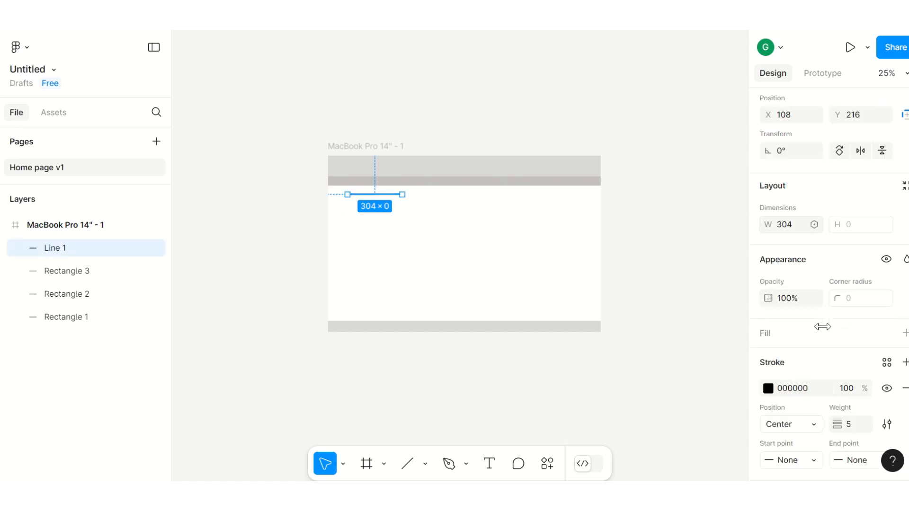
pyautogui.click(851, 339)
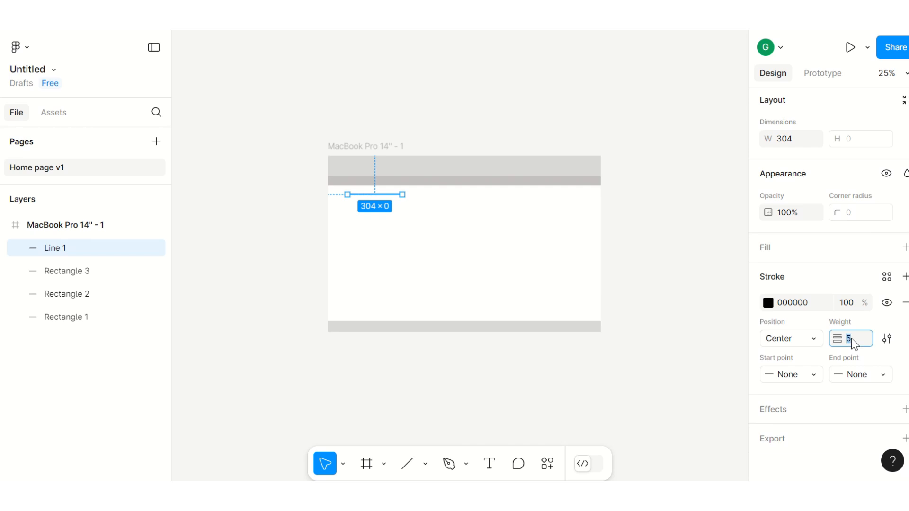
pyautogui.click(666, 258)
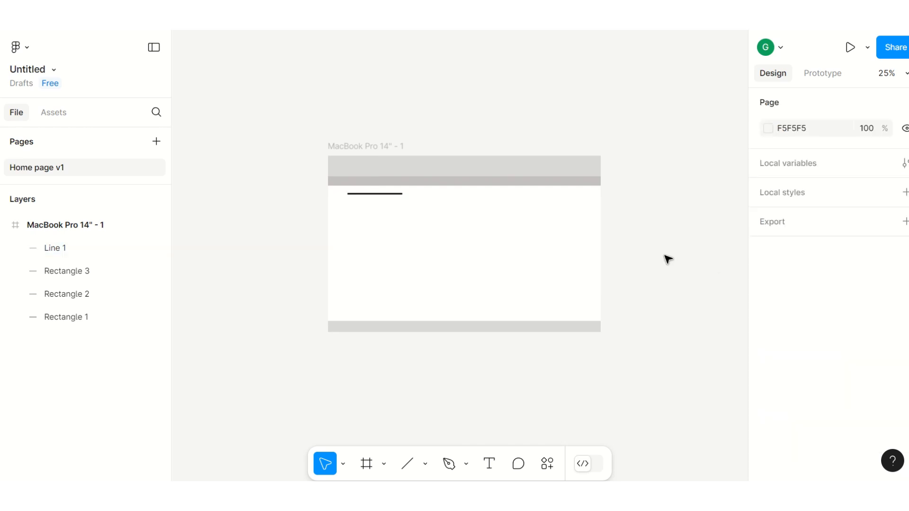
pyautogui.click(374, 194)
pyautogui.click(705, 403)
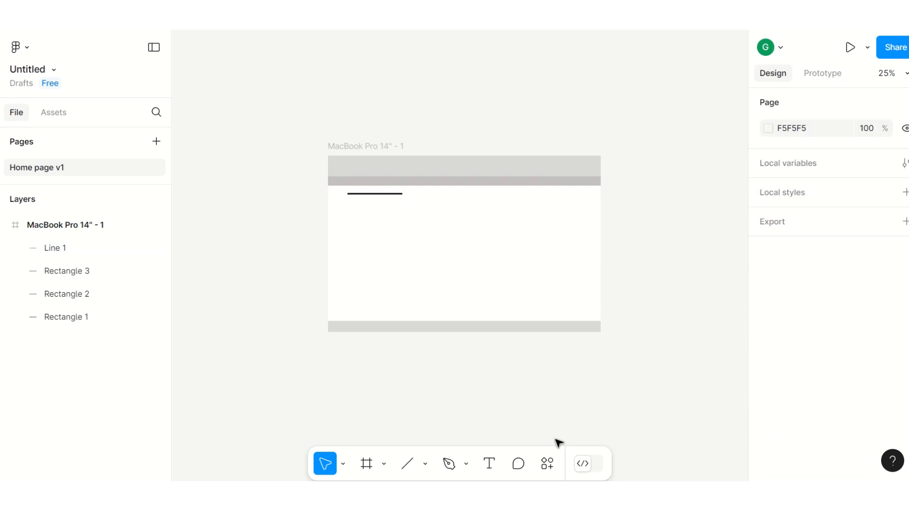
# Step: Draw a short horizontal line about 112 wide inside the navigation bar near its left end
pyautogui.click(426, 464)
pyautogui.click(431, 342)
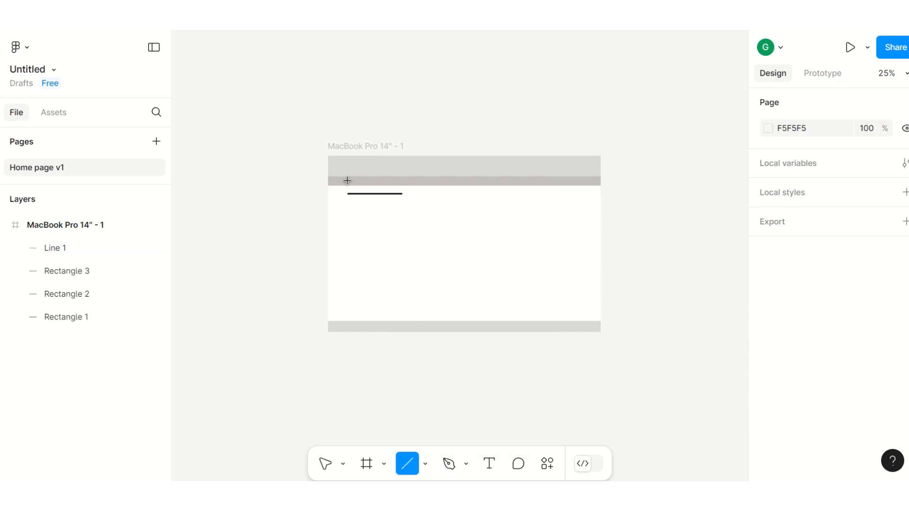
pyautogui.moveTo(347, 180); pyautogui.dragTo(367, 181)
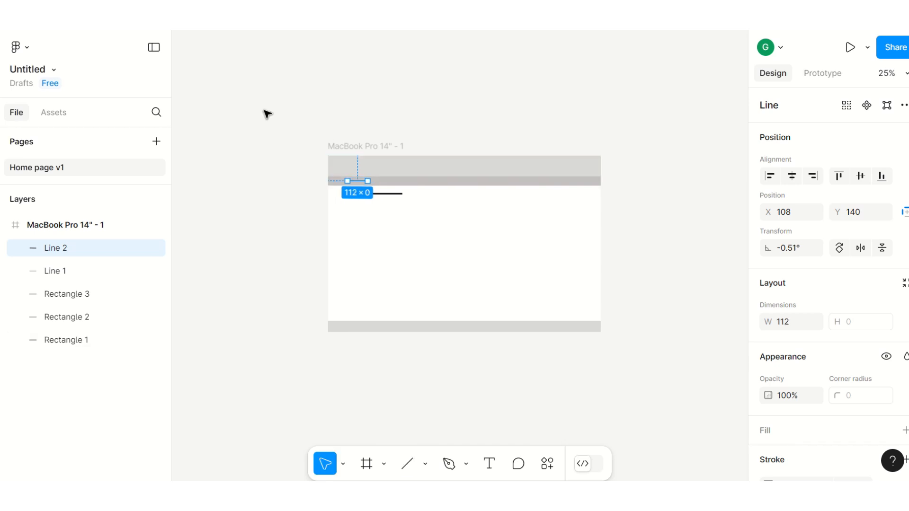
pyautogui.click(264, 114)
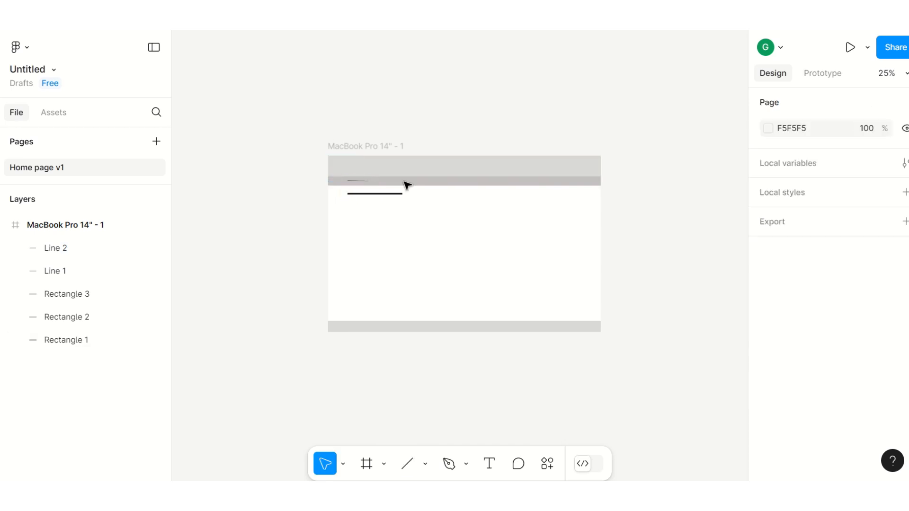
# Step: Duplicate the navigation line and nudge the copy right along the bar to X 269
pyautogui.click(363, 185)
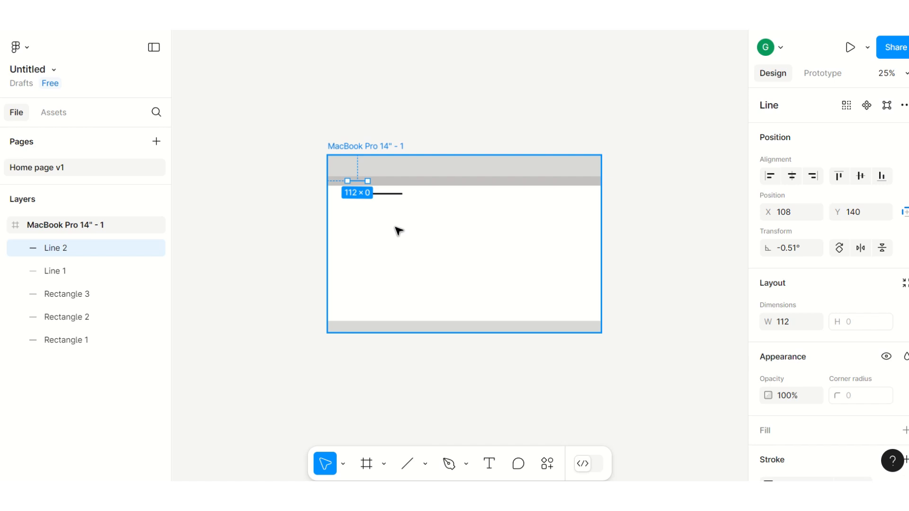
pyautogui.hotkey('ctrl', 'd')
pyautogui.press('Right')
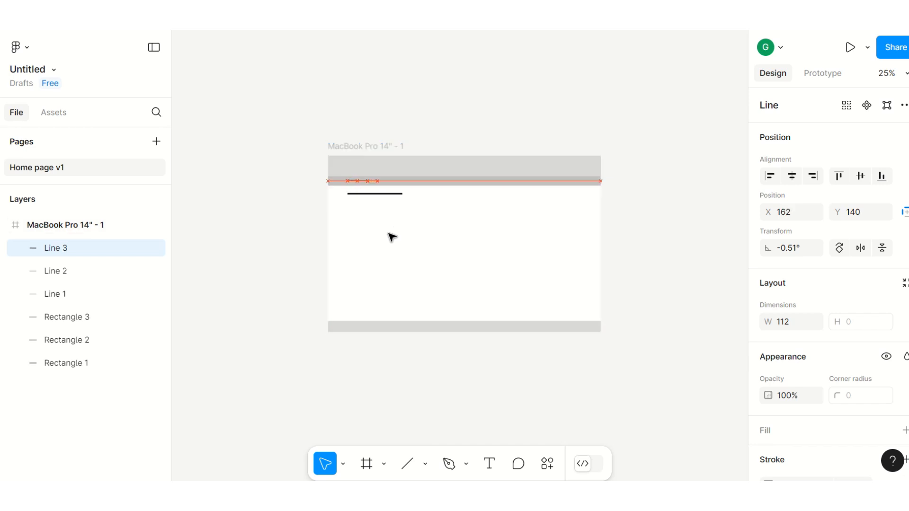
pyautogui.press('Right')
pyautogui.press('Right')
pyautogui.press('Right')
pyautogui.press('Right')
pyautogui.press('Right')
pyautogui.press('Right')
pyautogui.press('Right')
pyautogui.press('Right')
pyautogui.press('Right')
pyautogui.press('Right')
pyautogui.press('Right')
pyautogui.press('Right')
pyautogui.press('Right')
pyautogui.press('Right')
pyautogui.press('Right')
pyautogui.press('Right')
pyautogui.press('Right')
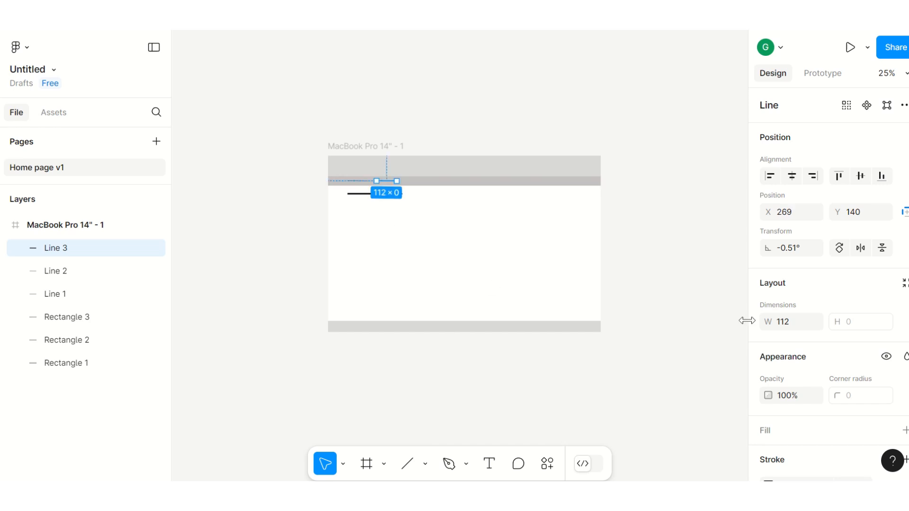
# Step: Duplicate the second navigation line and nudge the copy right along the bar to X 435
pyautogui.hotkey('ctrl', '=')
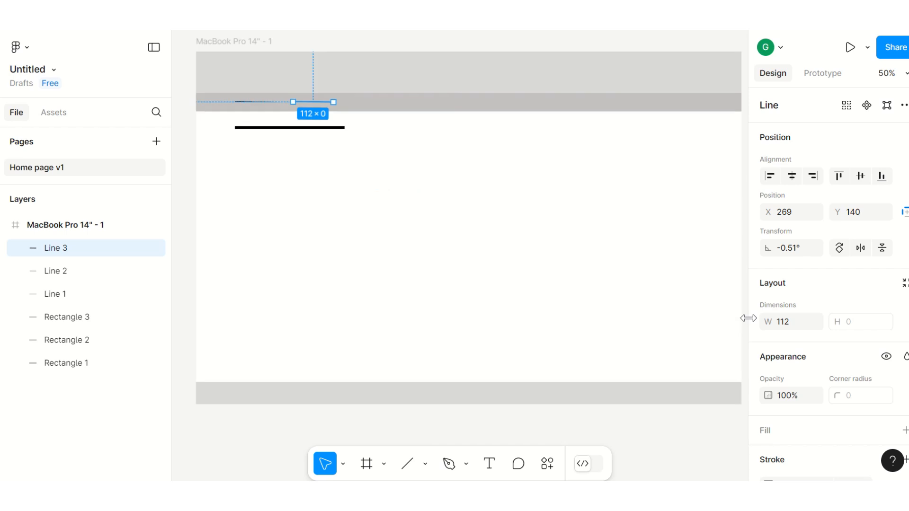
pyautogui.click(391, 202)
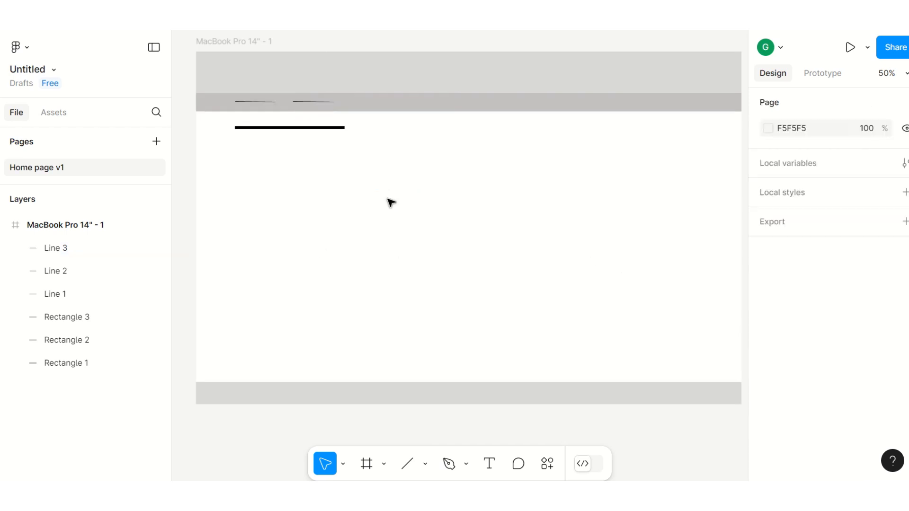
pyautogui.click(318, 102)
pyautogui.hotkey('ctrl', 'd')
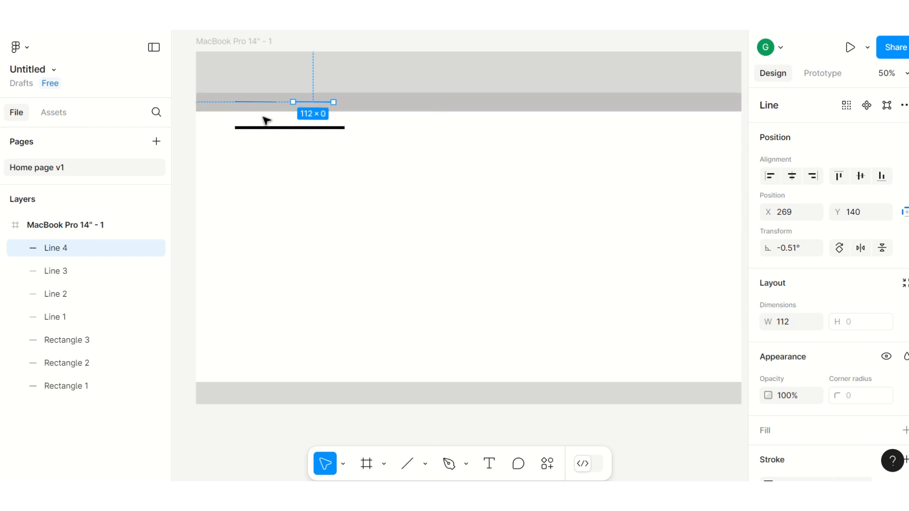
pyautogui.press('Right')
pyautogui.press('Right')
pyautogui.press('Right')
pyautogui.press('Right')
pyautogui.press('Right')
pyautogui.press('Right')
pyautogui.press('Right')
pyautogui.press('Right')
pyautogui.press('Right')
pyautogui.press('Right')
pyautogui.press('Right')
pyautogui.press('Right')
pyautogui.press('Right')
pyautogui.press('Right')
pyautogui.press('Right')
pyautogui.press('Right')
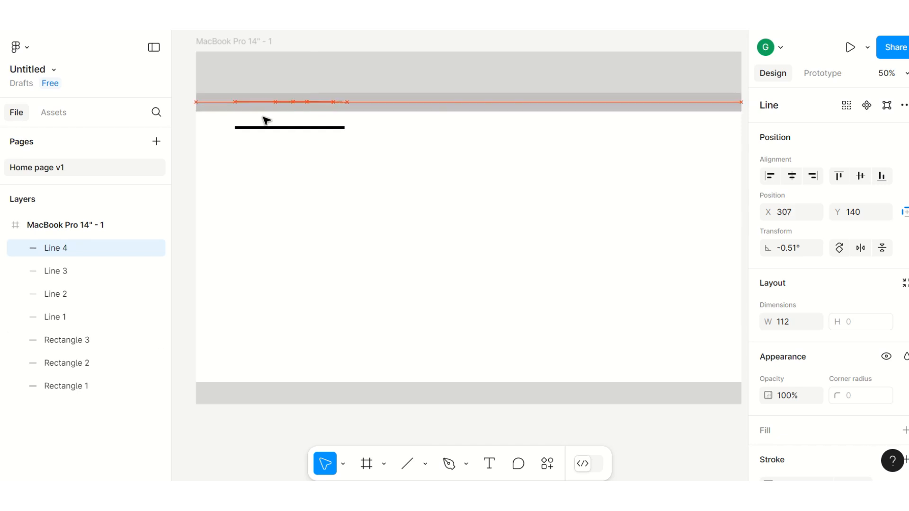
pyautogui.press('Right')
pyautogui.press('Right')
pyautogui.press('Right')
pyautogui.press('Right')
pyautogui.press('Right')
pyautogui.press('Right')
pyautogui.press('Right')
pyautogui.press('Right')
pyautogui.press('Right')
pyautogui.press('Right')
pyautogui.press('Right')
pyautogui.press('Right')
pyautogui.press('Right')
pyautogui.press('Right')
pyautogui.press('Right')
pyautogui.press('Right')
pyautogui.press('Right')
pyautogui.press('Right')
pyautogui.press('Right')
pyautogui.press('Right')
pyautogui.press('Right')
pyautogui.press('Right')
pyautogui.press('Right')
pyautogui.press('Right')
pyautogui.press('Right')
pyautogui.press('Right')
pyautogui.press('Right')
pyautogui.press('Right')
pyautogui.press('Right')
pyautogui.press('Right')
pyautogui.press('Right')
pyautogui.press('Right')
pyautogui.press('Right')
pyautogui.press('Right')
pyautogui.press('Right')
pyautogui.press('Right')
pyautogui.press('Left')
pyautogui.press('Left')
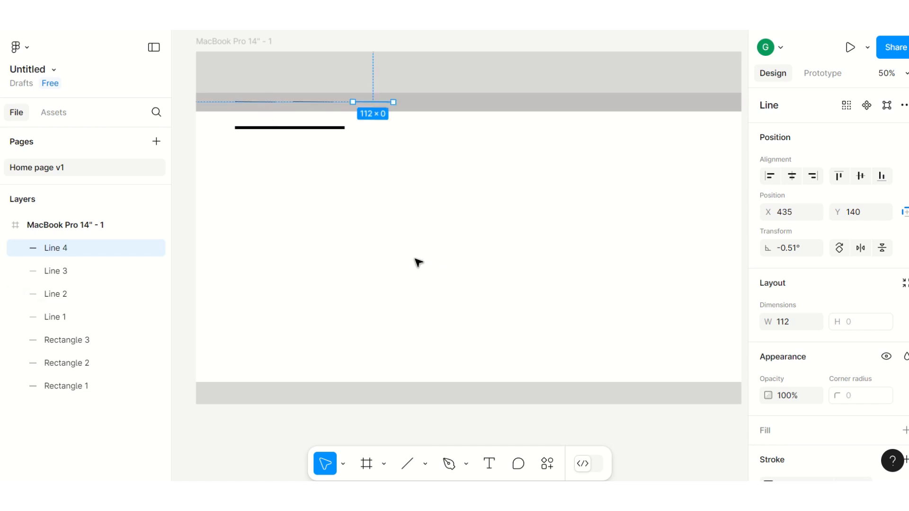
pyautogui.click(406, 220)
# Step: Duplicate the third navigation line and nudge the copy right along the bar to X 596
pyautogui.click(370, 101)
pyautogui.hotkey('ctrl', 'd')
pyautogui.press('Right')
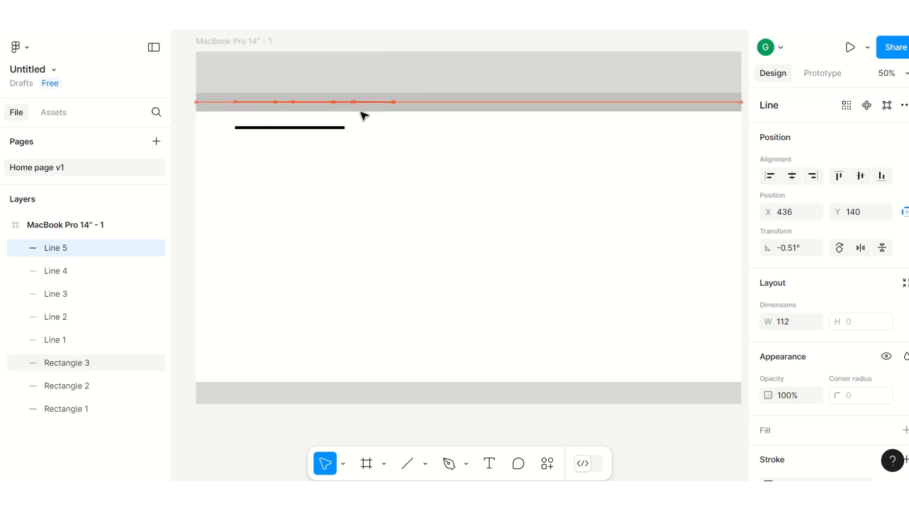
pyautogui.press('Right')
pyautogui.press('Right')
pyautogui.press('Right')
pyautogui.press('Right')
pyautogui.press('Right')
pyautogui.press('Right')
pyautogui.press('Right')
pyautogui.press('Right')
pyautogui.press('Right')
pyautogui.press('Right')
pyautogui.press('Right')
pyautogui.press('Right')
pyautogui.press('Right')
pyautogui.press('Right')
pyautogui.press('Right')
pyautogui.press('Right')
pyautogui.press('Right')
pyautogui.press('Right')
pyautogui.press('Right')
pyautogui.press('Right')
pyautogui.press('Right')
pyautogui.press('Right')
pyautogui.press('Right')
pyautogui.press('Right')
pyautogui.press('Right')
pyautogui.press('Right')
pyautogui.press('Right')
pyautogui.press('Right')
pyautogui.press('Right')
pyautogui.press('Right')
pyautogui.press('Right')
pyautogui.press('Right')
pyautogui.press('Right')
pyautogui.press('Right')
pyautogui.press('Right')
pyautogui.press('Right')
pyautogui.press('Right')
pyautogui.press('Right')
pyautogui.press('Right')
pyautogui.press('Right')
pyautogui.press('Right')
pyautogui.press('Right')
pyautogui.press('Right')
pyautogui.press('Right')
pyautogui.press('Right')
pyautogui.press('Right')
pyautogui.press('Right')
pyautogui.press('Right')
pyautogui.press('Right')
pyautogui.press('Right')
pyautogui.press('Left')
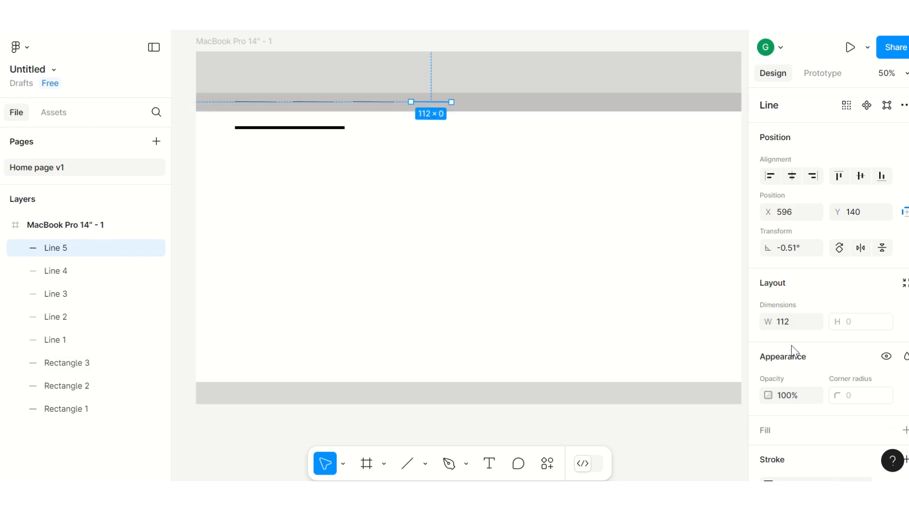
# Step: Set the stroke weight of the two rightmost navigation lines to 5
pyautogui.scroll(-4, 796, 350)
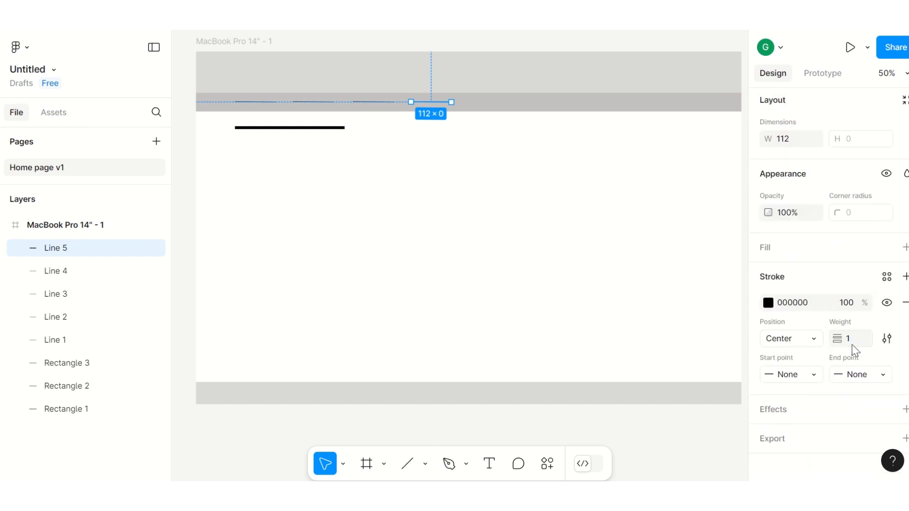
pyautogui.click(850, 338)
pyautogui.write('5')
pyautogui.click(516, 231)
pyautogui.click(372, 102)
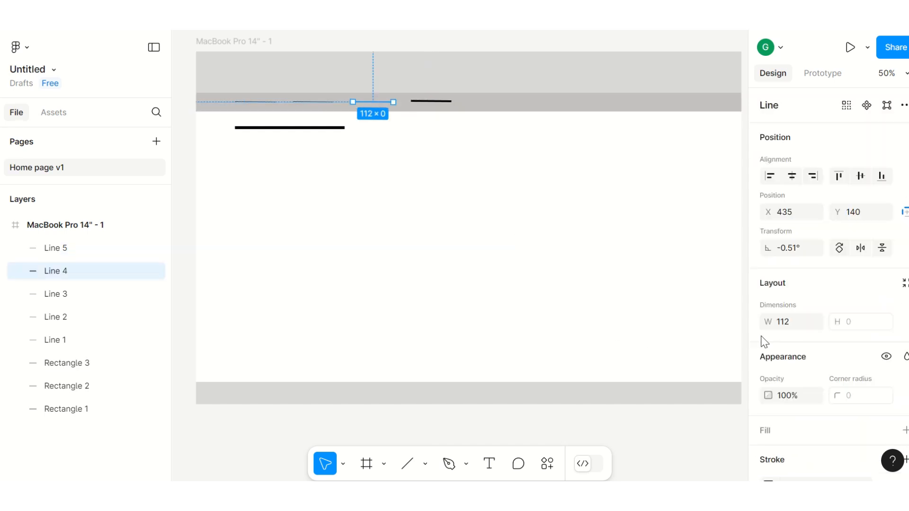
pyautogui.scroll(-4, 850, 413)
pyautogui.click(846, 338)
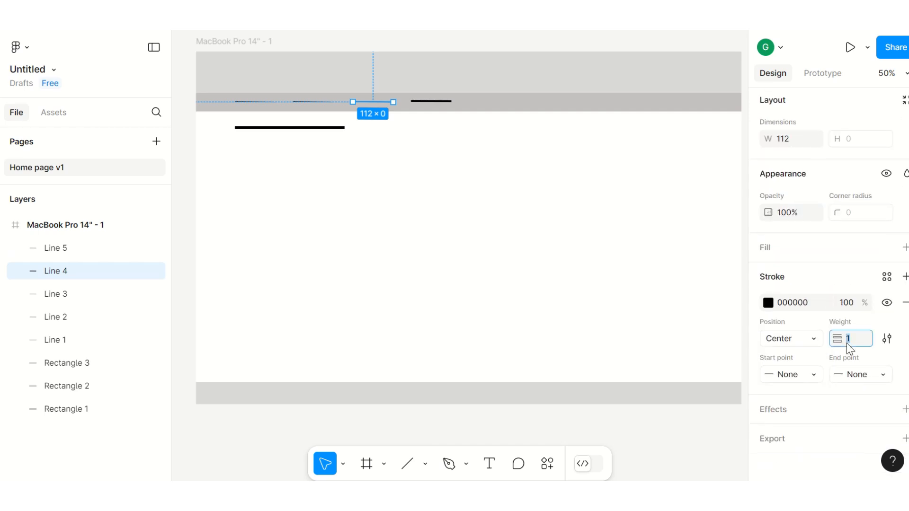
pyautogui.write('5')
pyautogui.click(391, 140)
# Step: Set the stroke weight of the two leftmost navigation lines to 5
pyautogui.click(313, 101)
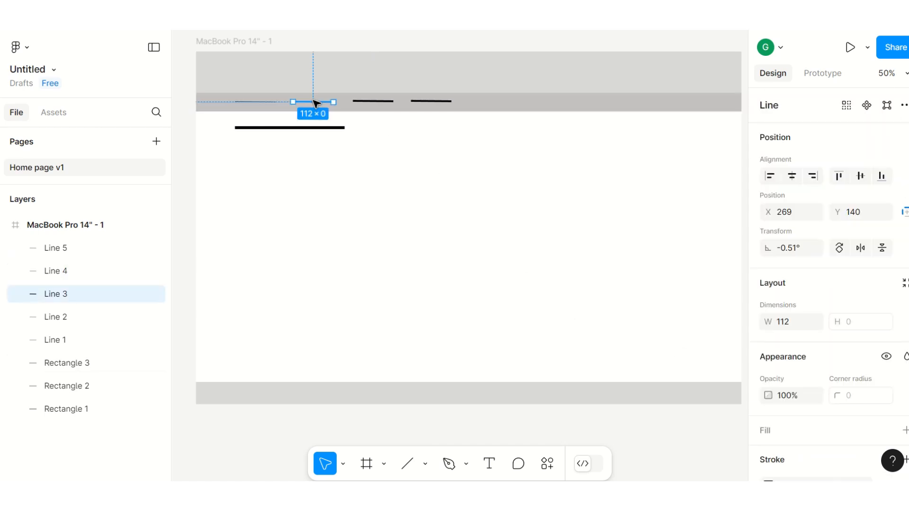
pyautogui.scroll(-3, 850, 388)
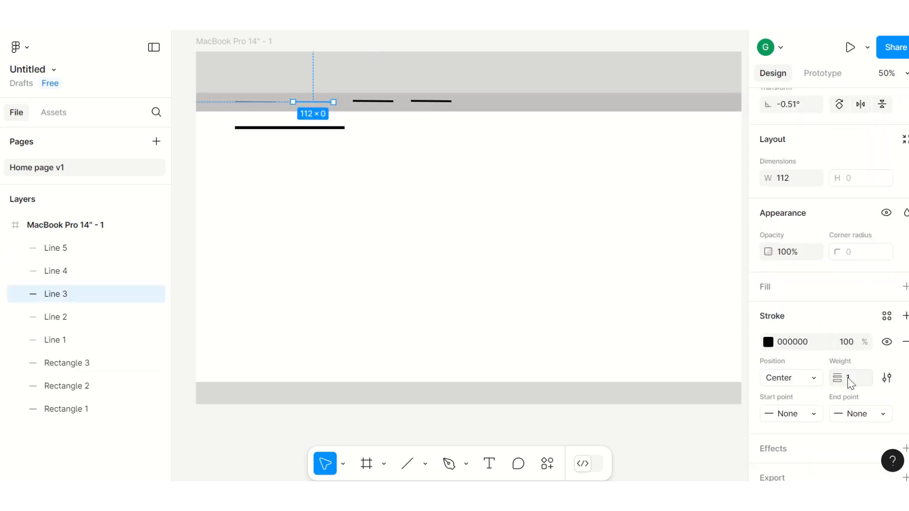
pyautogui.click(848, 377)
pyautogui.write('5')
pyautogui.click(294, 189)
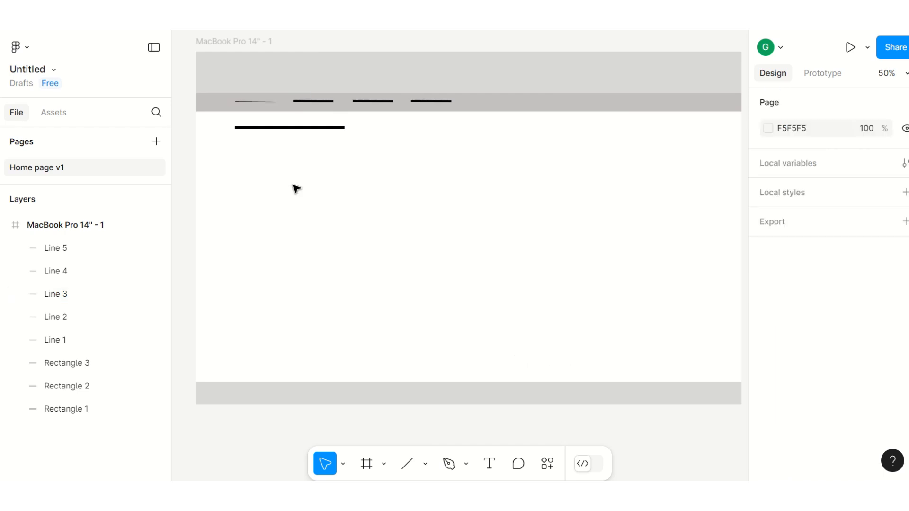
pyautogui.click(265, 104)
pyautogui.scroll(-3, 850, 373)
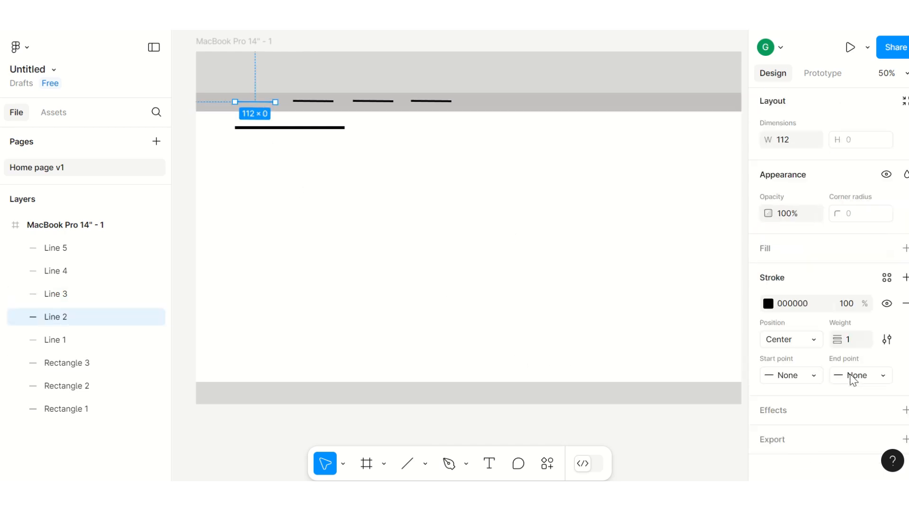
pyautogui.click(851, 339)
pyautogui.write('5')
pyautogui.click(673, 326)
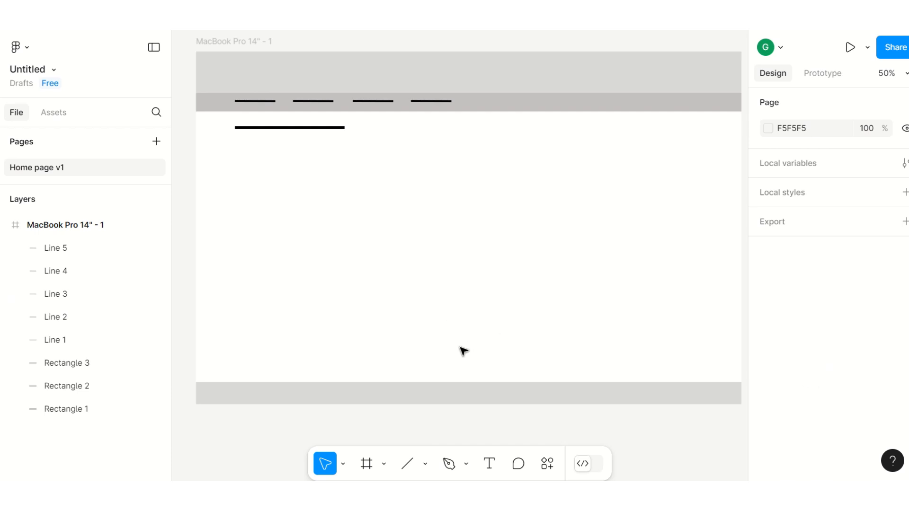
# Step: Draw a content placeholder rectangle about 1296 × 468 below the heading line
pyautogui.click(426, 464)
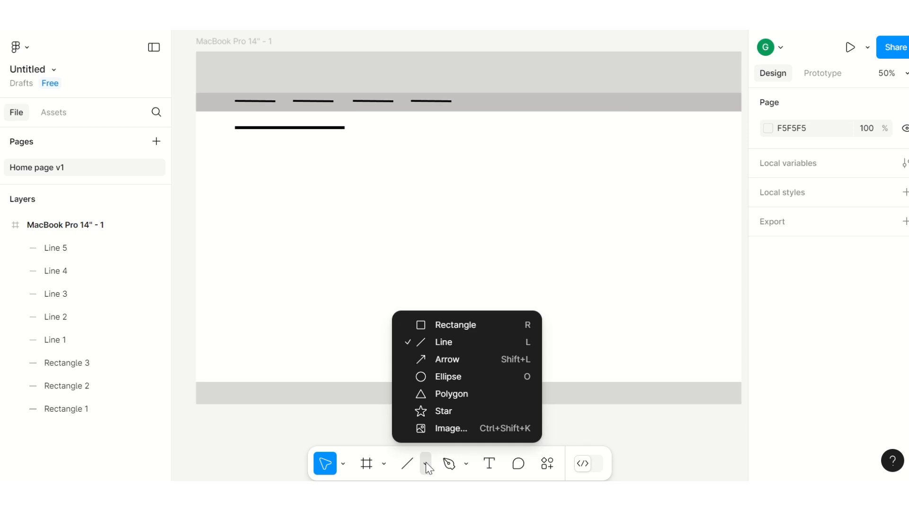
pyautogui.click(440, 326)
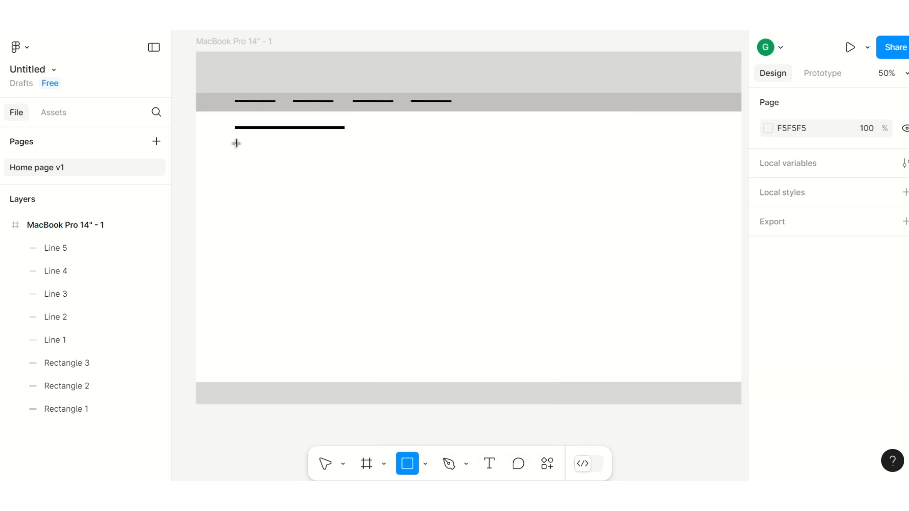
pyautogui.moveTo(236, 143)
pyautogui.mouseDown()
pyautogui.moveTo(369, 199)
pyautogui.moveTo(612, 276)
pyautogui.moveTo(702, 288)
pyautogui.moveTo(704, 311)
pyautogui.mouseUp()
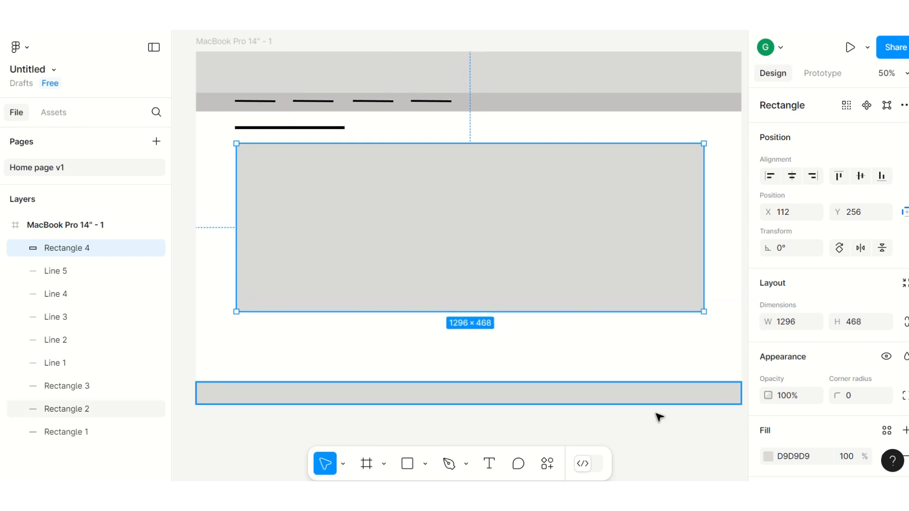
# Step: Draw two diagonal lines crossing the placeholder rectangle from corner to corner
pyautogui.click(425, 465)
pyautogui.click(443, 343)
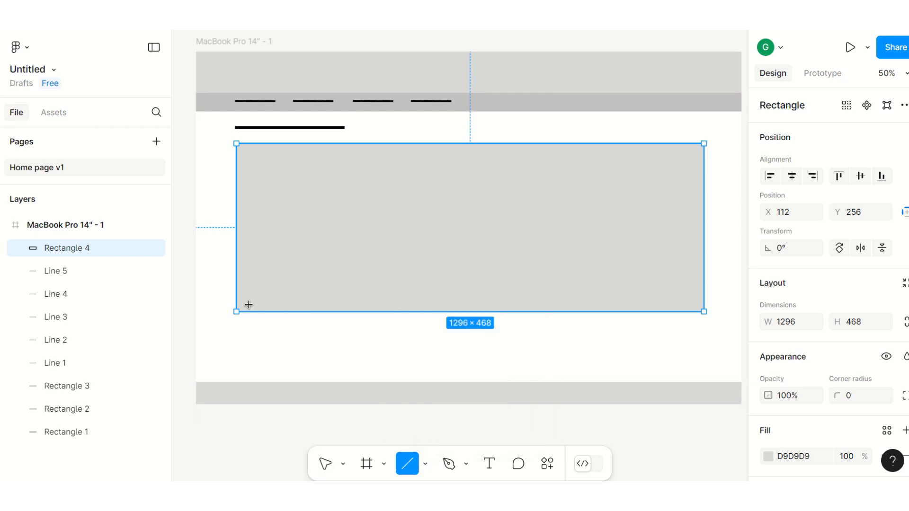
pyautogui.moveTo(236, 311); pyautogui.dragTo(704, 144)
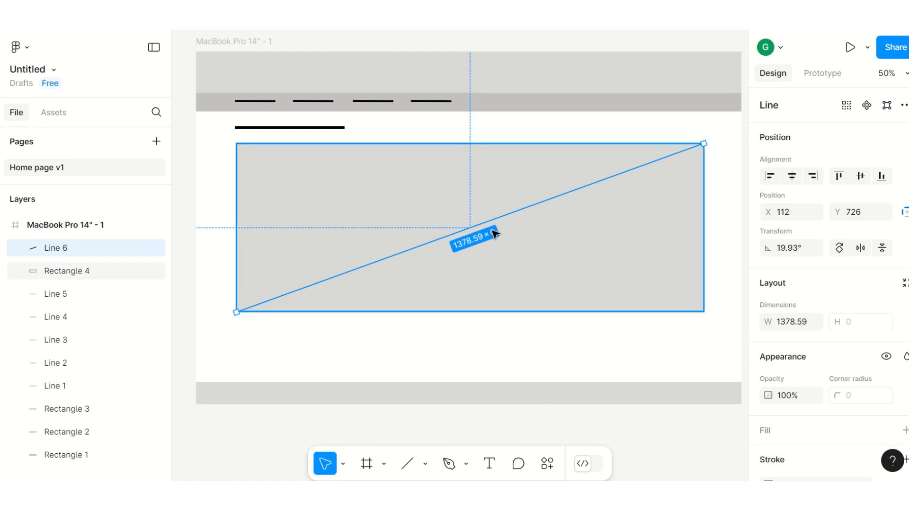
pyautogui.click(407, 463)
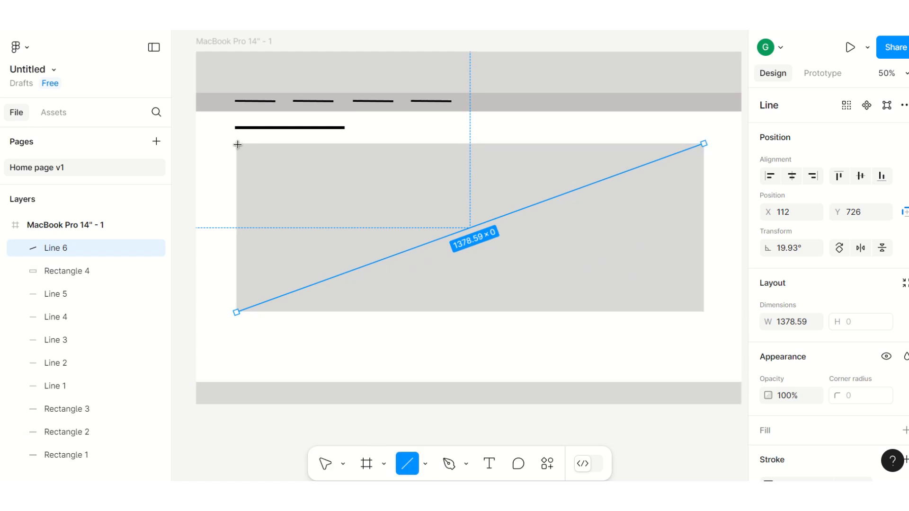
pyautogui.moveTo(237, 144); pyautogui.dragTo(702, 310)
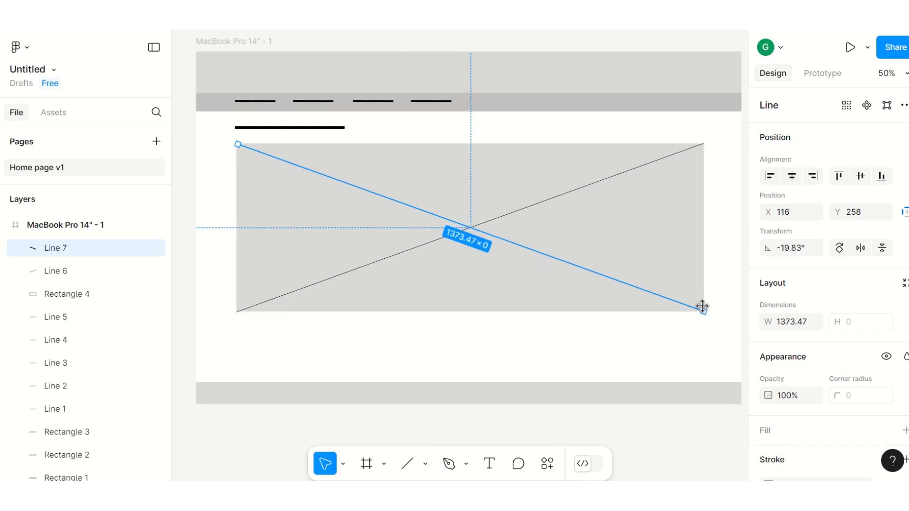
pyautogui.click(724, 217)
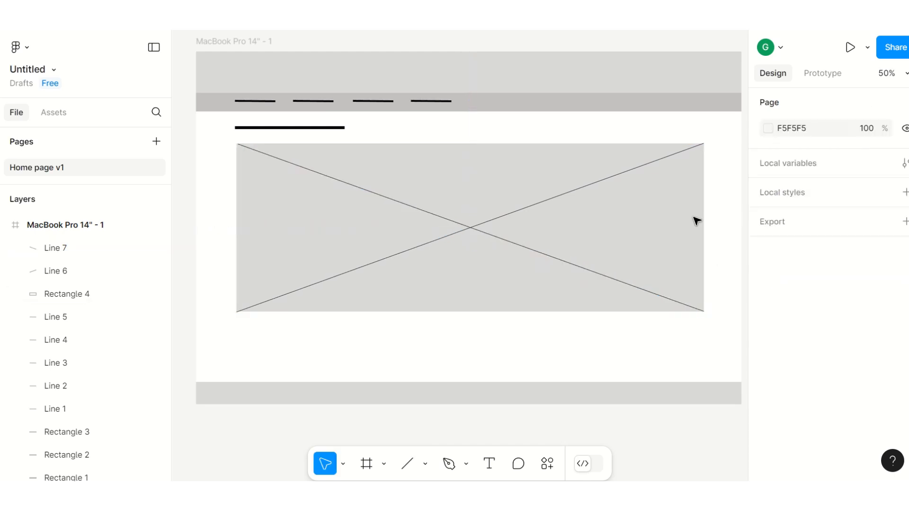
# Step: Set the placeholder rectangle's fill to white FFFFFF
pyautogui.click(640, 224)
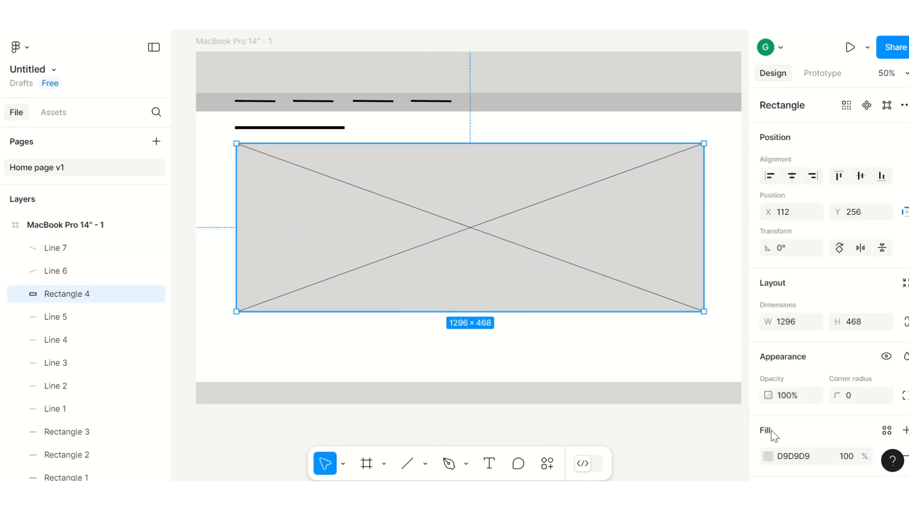
pyautogui.click(811, 460)
pyautogui.click(767, 457)
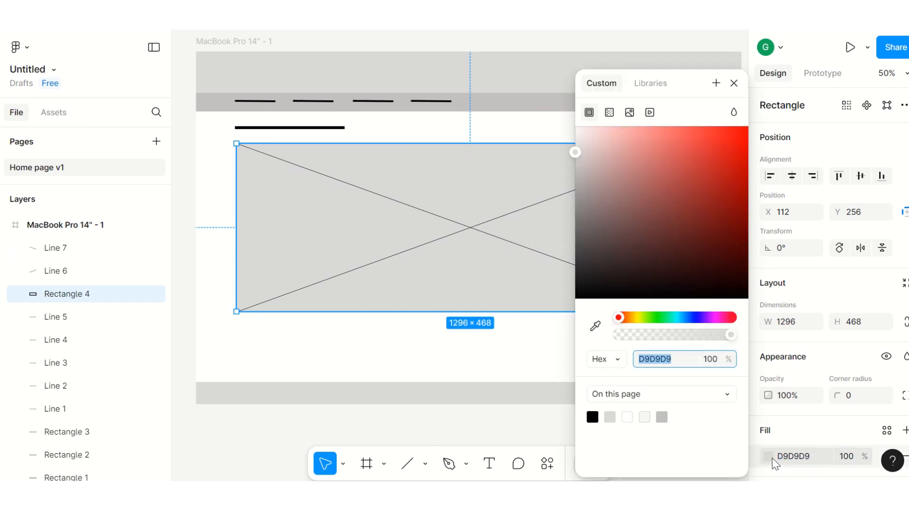
pyautogui.click(575, 126)
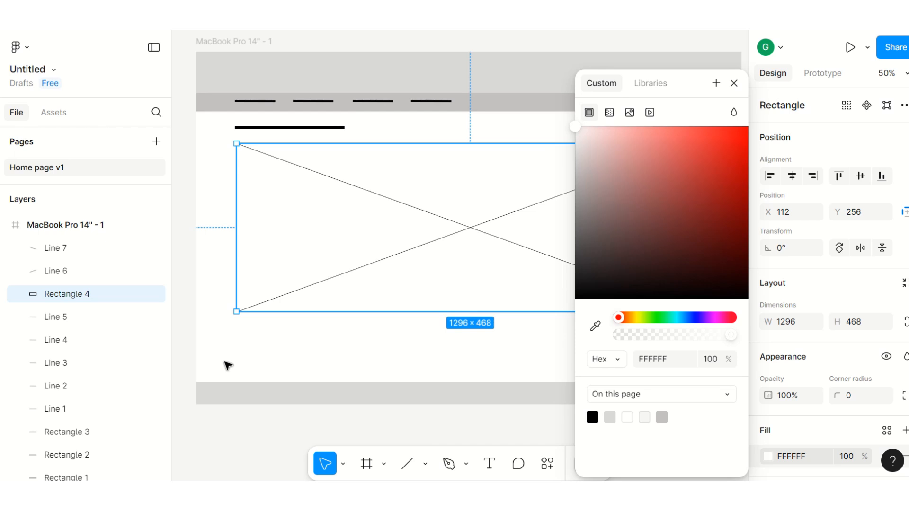
pyautogui.click(228, 365)
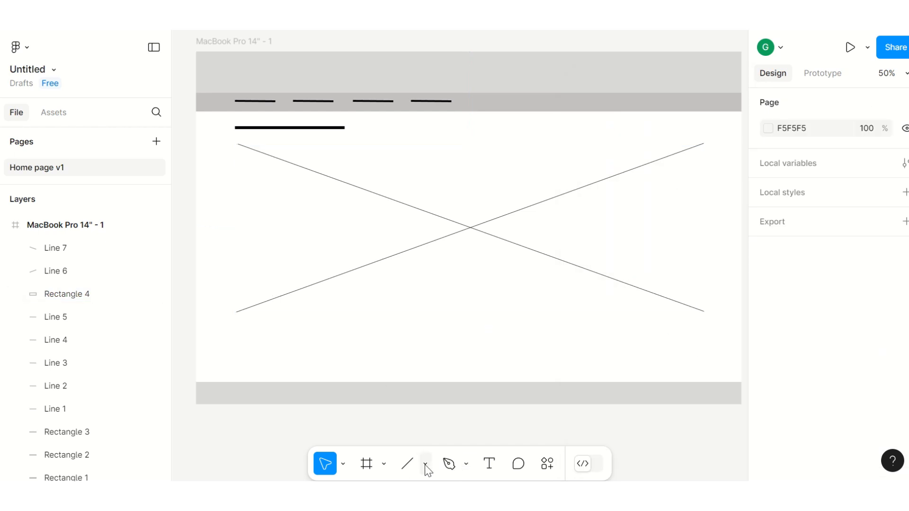
# Step: Outline the placeholder rectangle with four lines along its left, right, top and bottom edges
pyautogui.click(406, 464)
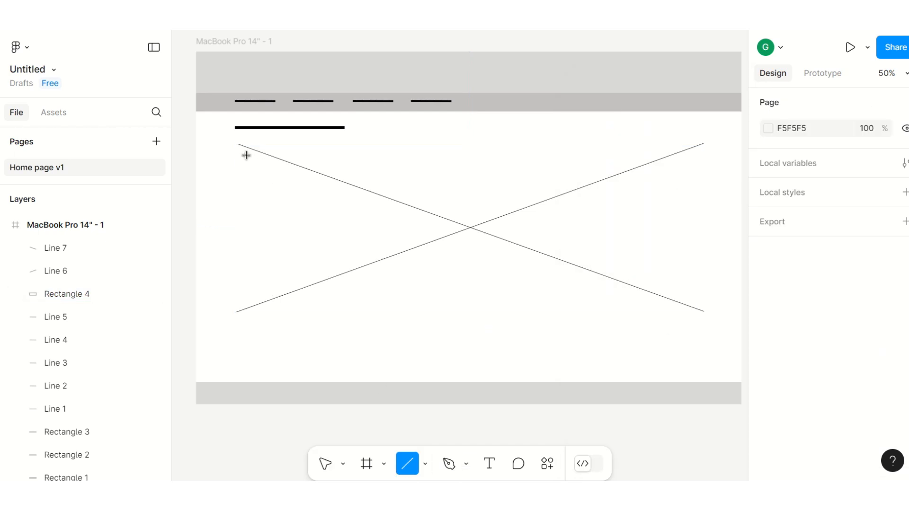
pyautogui.moveTo(238, 144); pyautogui.dragTo(238, 311)
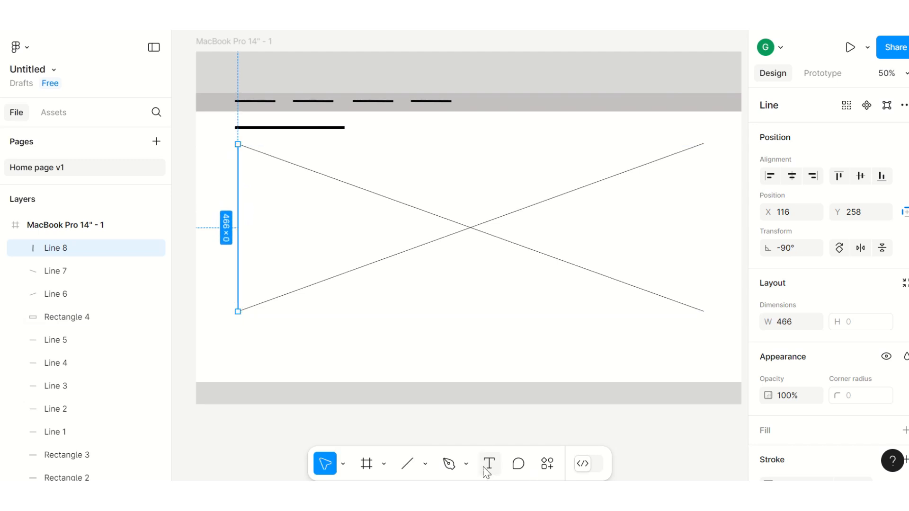
pyautogui.click(406, 465)
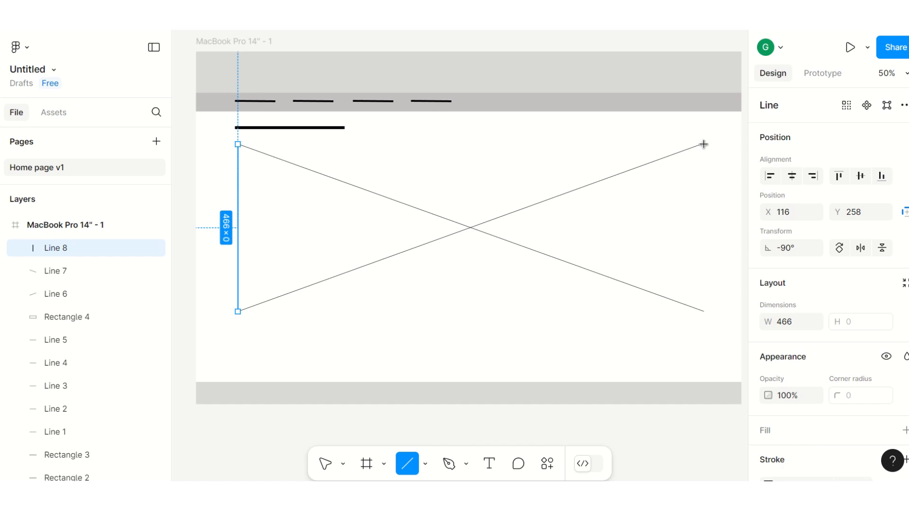
pyautogui.moveTo(703, 143); pyautogui.dragTo(705, 313)
pyautogui.click(407, 464)
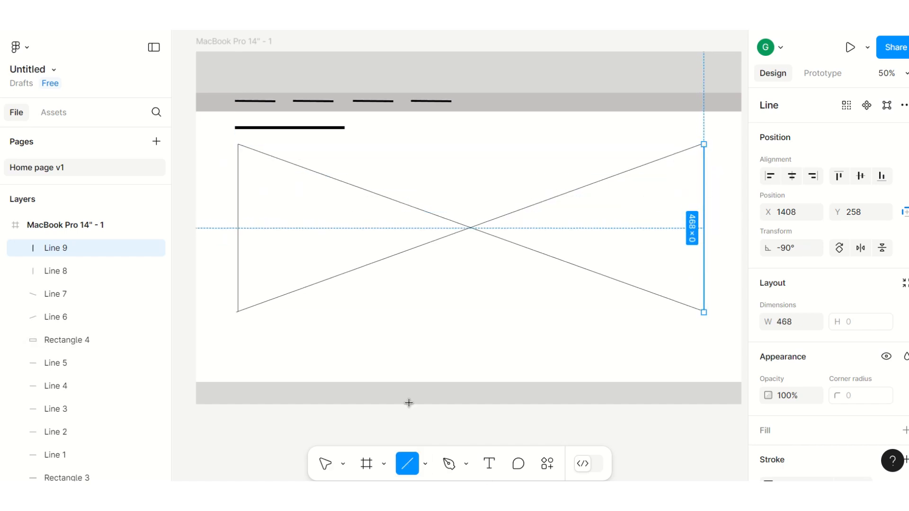
pyautogui.moveTo(238, 143); pyautogui.dragTo(704, 143)
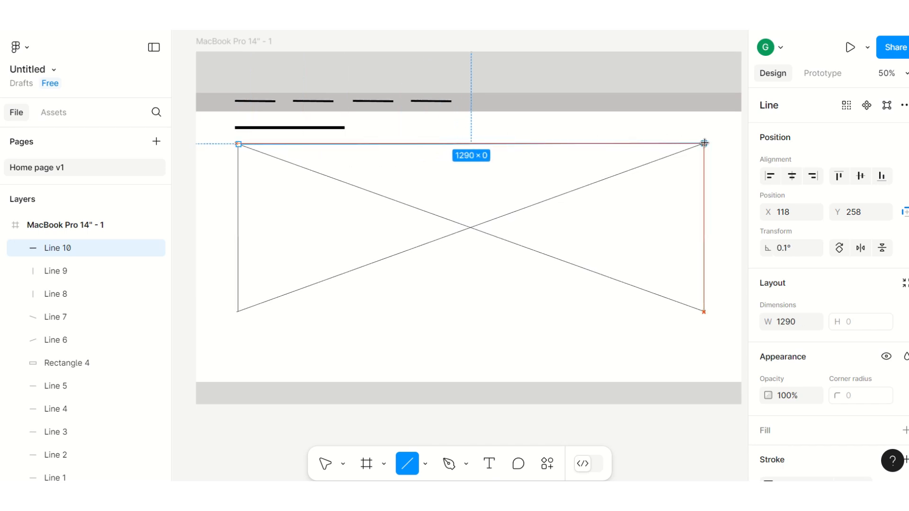
pyautogui.click(407, 464)
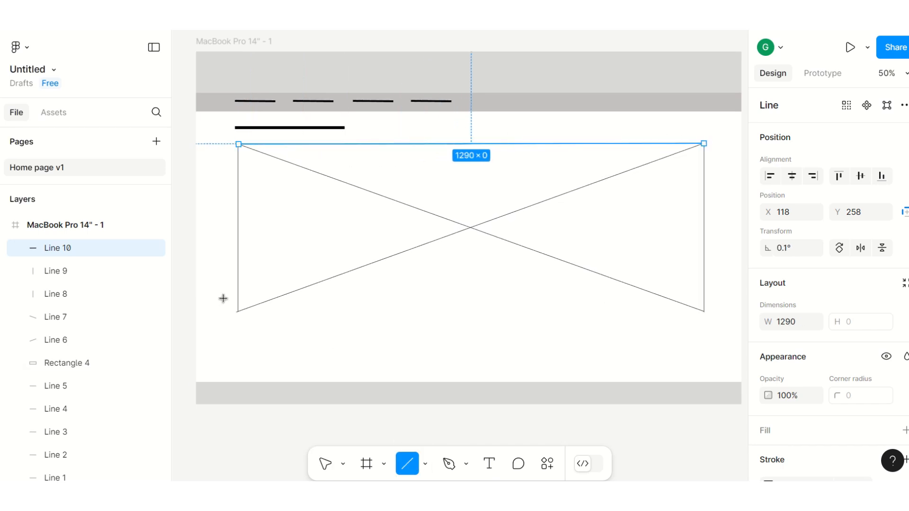
pyautogui.moveTo(238, 312); pyautogui.dragTo(704, 313)
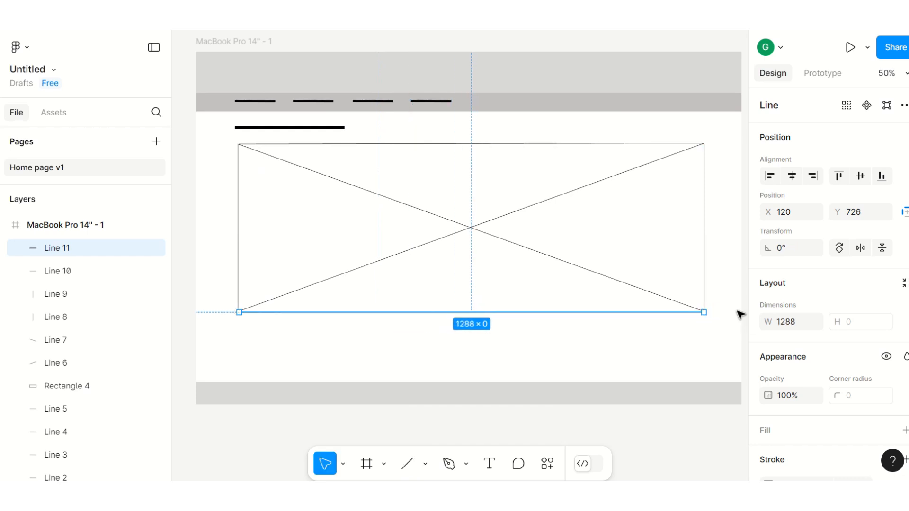
pyautogui.click(729, 230)
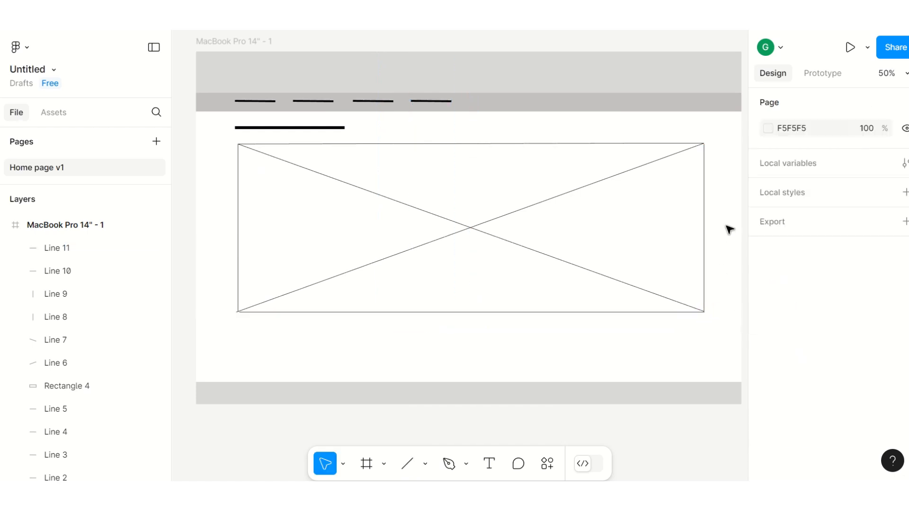
# Step: Draw a horizontal line about 1288 long just below the placeholder rectangle
pyautogui.click(407, 463)
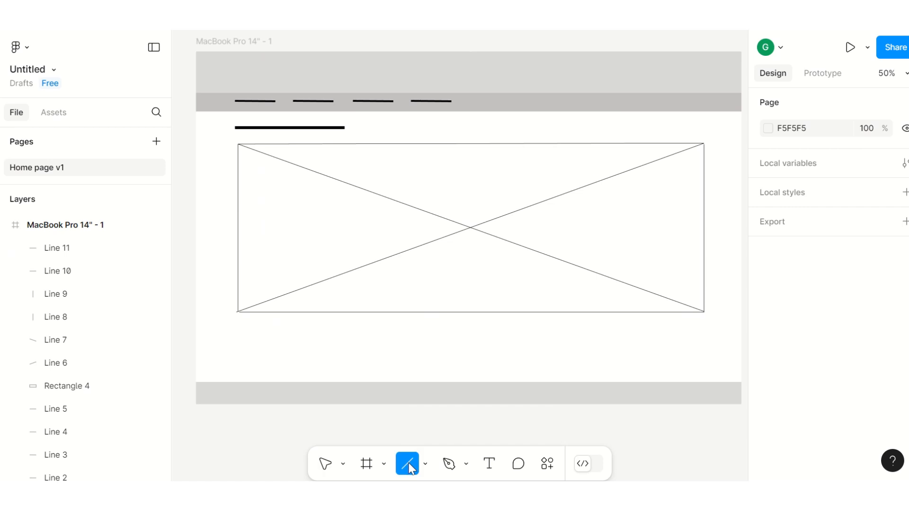
pyautogui.moveTo(239, 328)
pyautogui.mouseDown()
pyautogui.moveTo(637, 336)
pyautogui.moveTo(704, 325)
pyautogui.mouseUp()
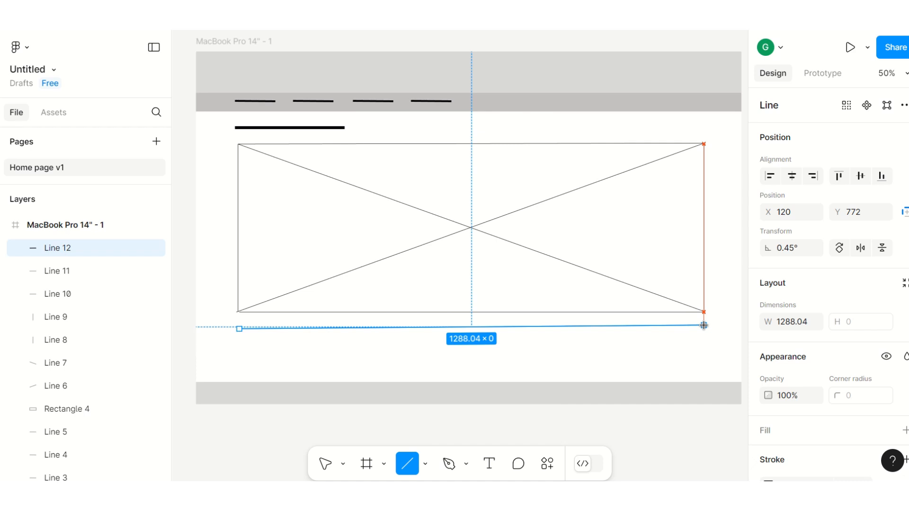
pyautogui.moveTo(704, 325); pyautogui.dragTo(704, 325)
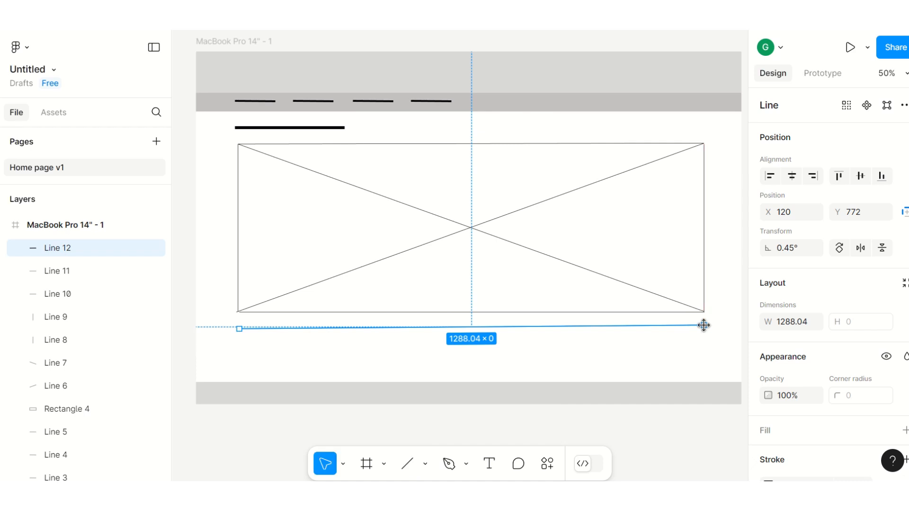
# Step: Duplicate the line several times, stacking evenly spaced copies below it as text placeholders
pyautogui.hotkey('ctrl', 'd')
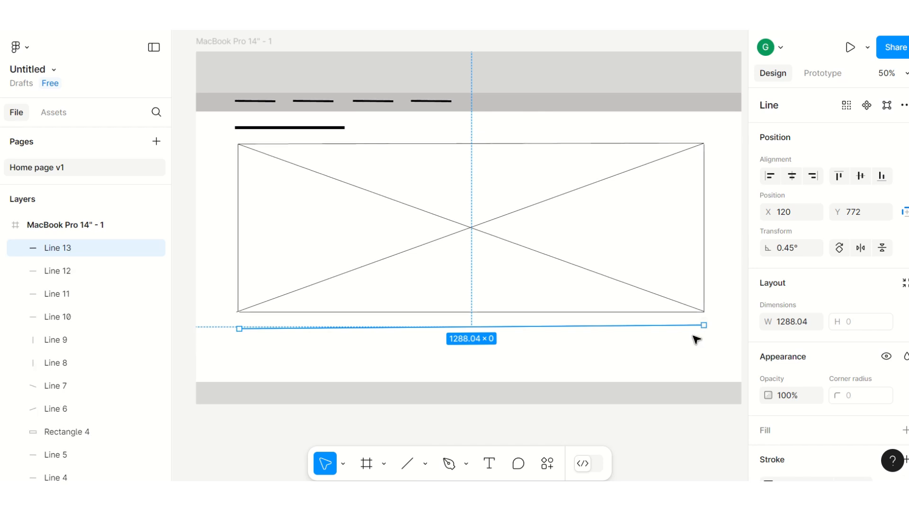
pyautogui.press('Down')
pyautogui.press('Down')
pyautogui.press('Down')
pyautogui.press('Down')
pyautogui.press('Down')
pyautogui.press('Down')
pyautogui.press('Down')
pyautogui.press('Down')
pyautogui.press('Down')
pyautogui.press('Down')
pyautogui.press('Down')
pyautogui.press('Down')
pyautogui.press('Down')
pyautogui.press('Down')
pyautogui.press('Down')
pyautogui.press('Down')
pyautogui.press('Down')
pyautogui.press('Down')
pyautogui.press('Down')
pyautogui.press('Down')
pyautogui.press('Down')
pyautogui.press('Down')
pyautogui.press('Down')
pyautogui.press('Down')
pyautogui.press('Down')
pyautogui.press('Down')
pyautogui.press('Down')
pyautogui.press('Down')
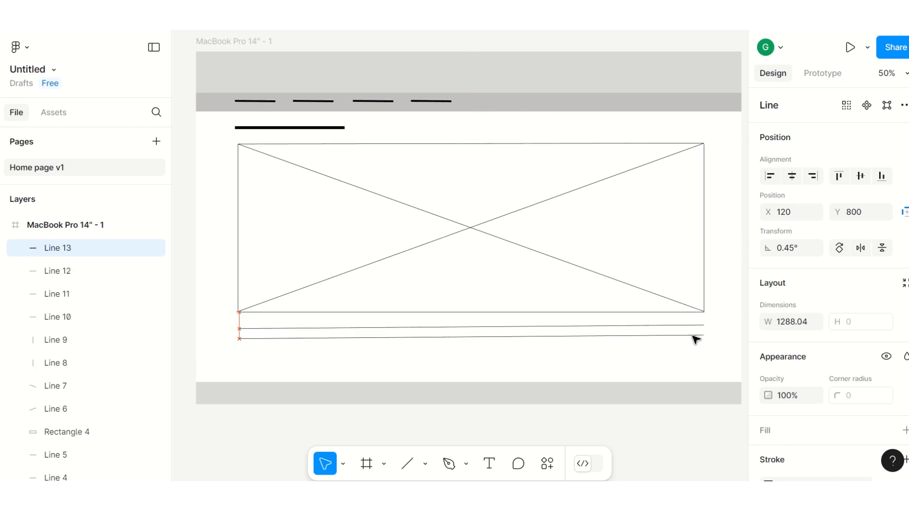
pyautogui.hotkey('ctrl', 'v')
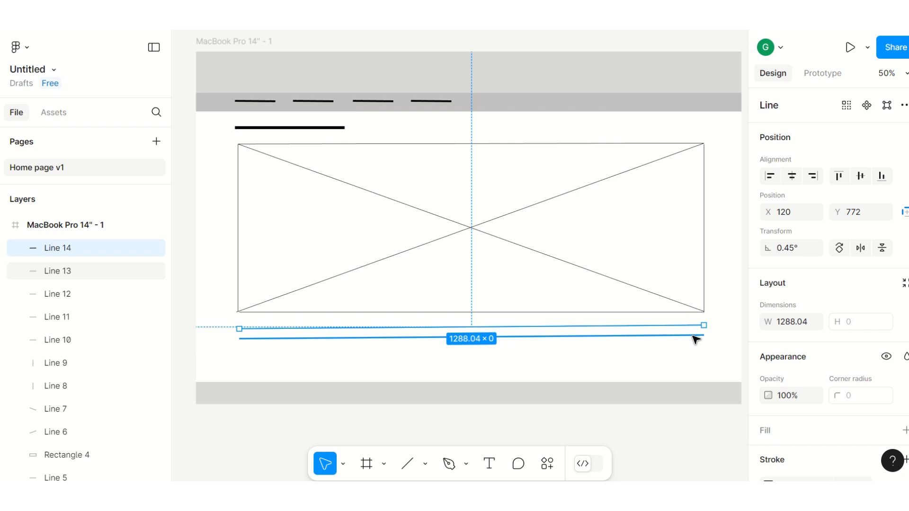
pyautogui.hotkey('ctrl', 'd')
pyautogui.press('Down')
pyautogui.press('Down')
pyautogui.press('Down')
pyautogui.press('Down')
pyautogui.press('Down')
pyautogui.press('Down')
pyautogui.press('Down')
pyautogui.press('Down')
pyautogui.press('Down')
pyautogui.press('Down')
pyautogui.press('Down')
pyautogui.press('Down')
pyautogui.press('Down')
pyautogui.press('Down')
pyautogui.press('Down')
pyautogui.press('Down')
pyautogui.press('Down')
pyautogui.press('Down')
pyautogui.press('Down')
pyautogui.press('Down')
pyautogui.press('Down')
pyautogui.press('Down')
pyautogui.press('Down')
pyautogui.press('Down')
pyautogui.press('Down')
pyautogui.press('Down')
pyautogui.press('Down')
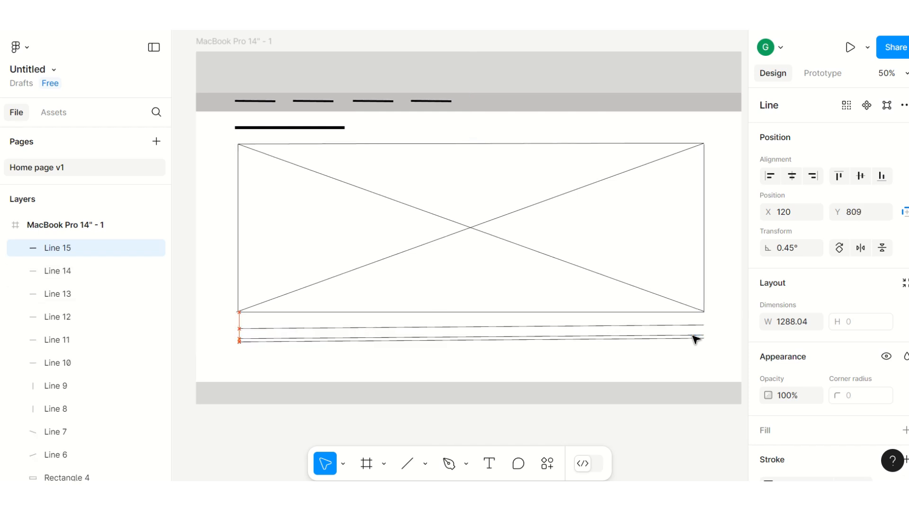
pyautogui.press('Down')
pyautogui.press('Down')
pyautogui.press('Down')
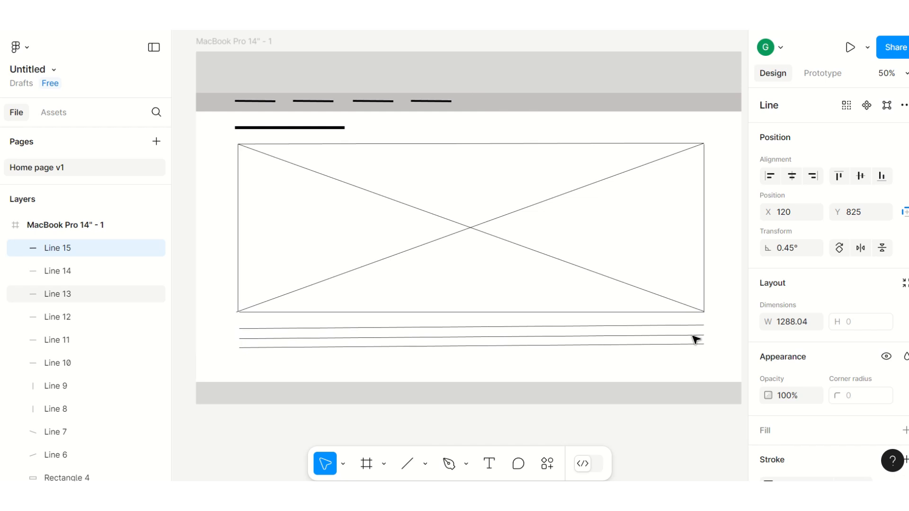
pyautogui.hotkey('ctrl', 'd')
pyautogui.press('Down')
pyautogui.press('Down')
pyautogui.press('Down')
pyautogui.press('Down')
pyautogui.press('Down')
pyautogui.press('Down')
pyautogui.press('Down')
pyautogui.press('Down')
pyautogui.press('Down')
pyautogui.press('Down')
pyautogui.press('Down')
pyautogui.press('Down')
pyautogui.press('Down')
pyautogui.press('Down')
pyautogui.press('Down')
pyautogui.press('Down')
pyautogui.press('Down')
pyautogui.press('Down')
pyautogui.press('Down')
pyautogui.press('Down')
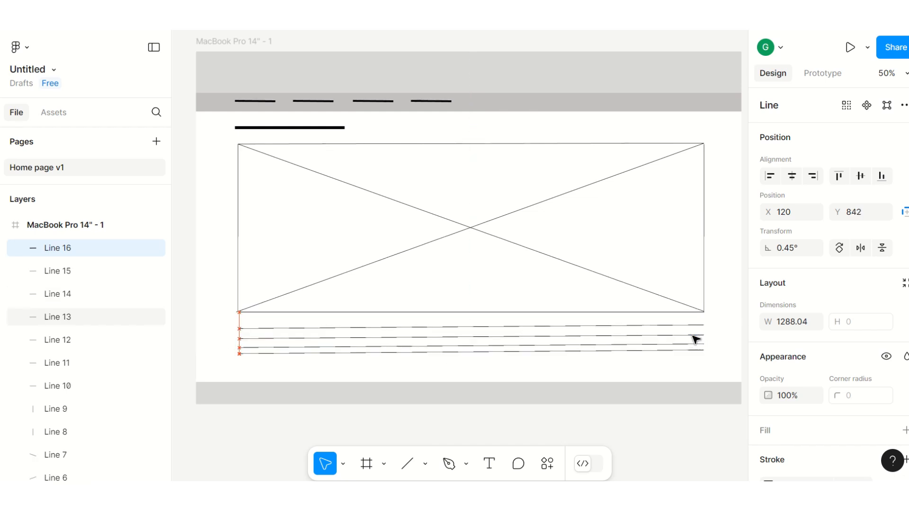
pyautogui.press('Down')
pyautogui.press('Up')
pyautogui.press('Up')
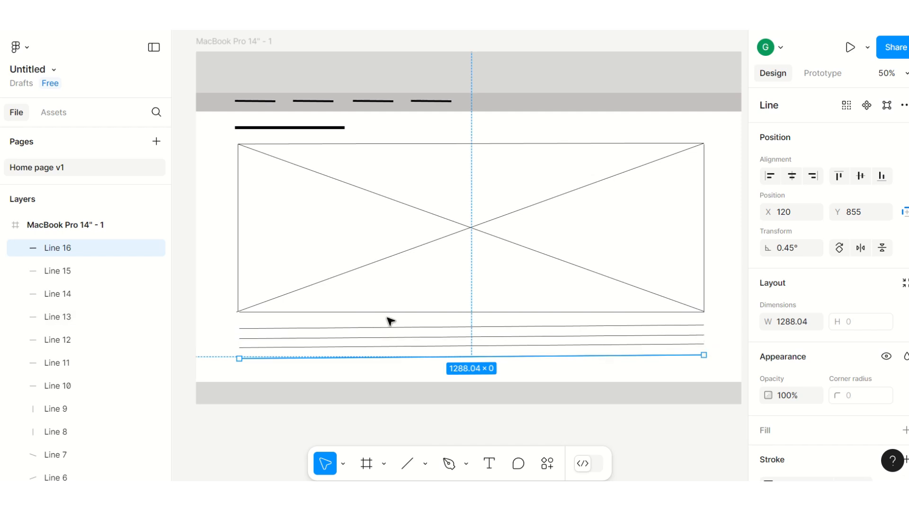
# Step: Draw a short line about 257 long at the left side of the footer
pyautogui.click(250, 398)
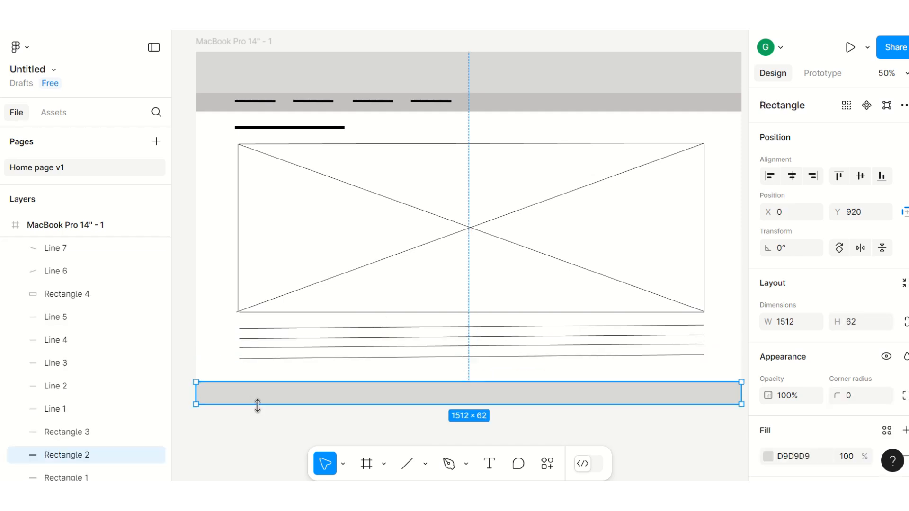
pyautogui.click(267, 360)
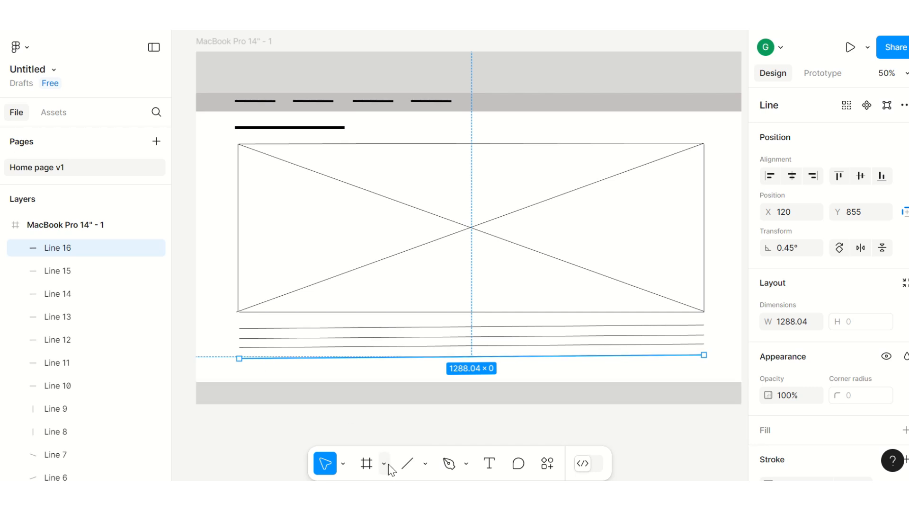
pyautogui.click(406, 463)
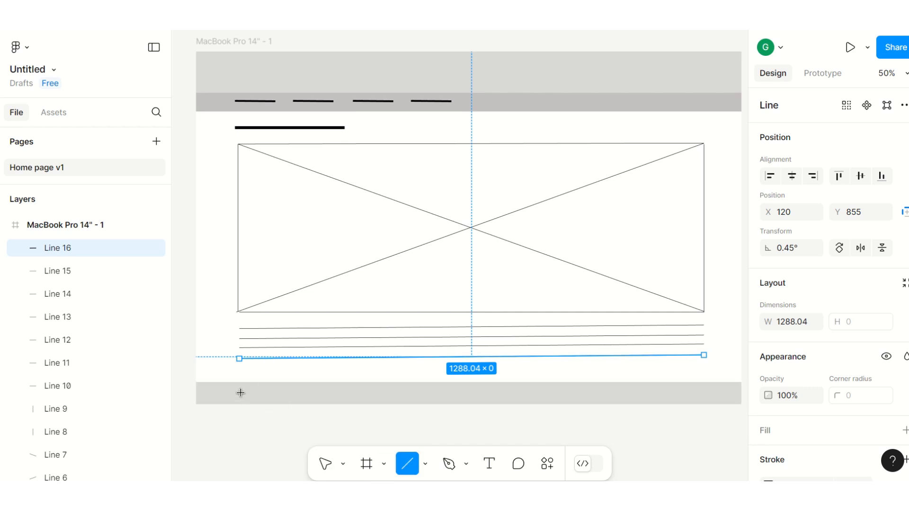
pyautogui.moveTo(241, 393); pyautogui.dragTo(333, 393)
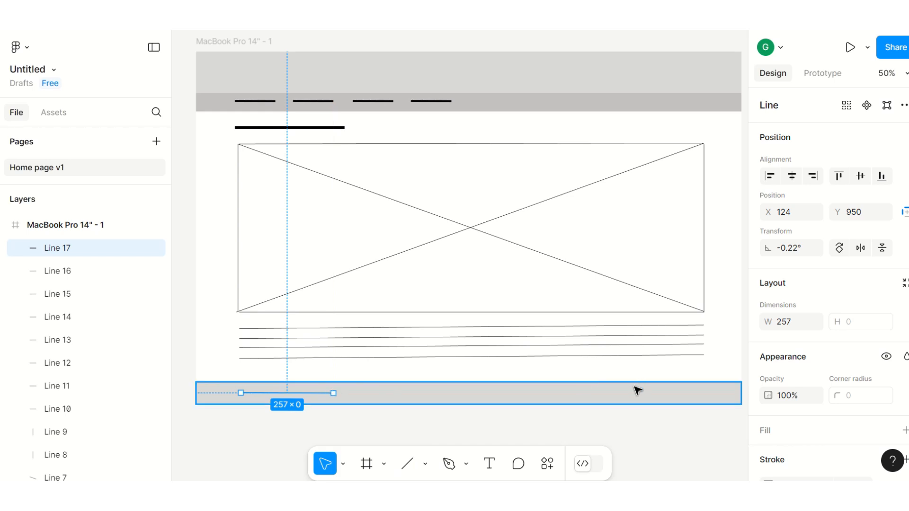
# Step: Draw a short line about 210 long at the right end of the footer
pyautogui.click(405, 467)
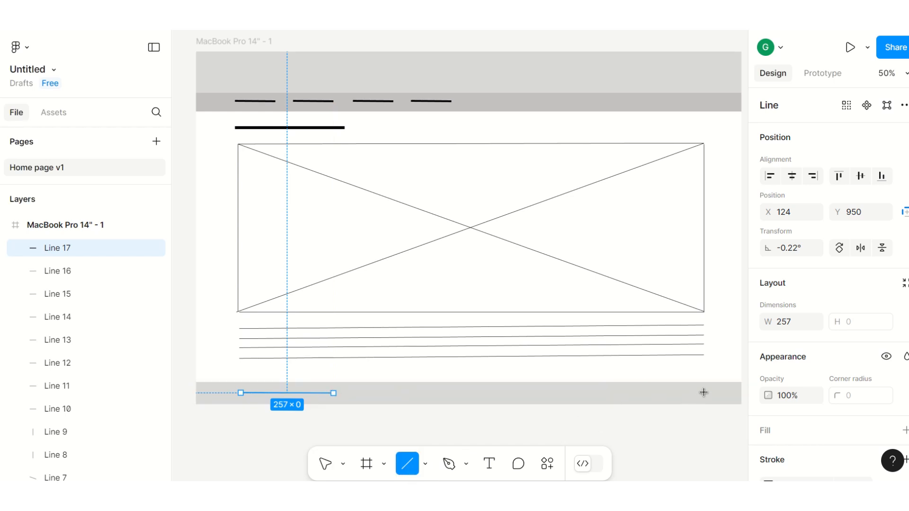
pyautogui.moveTo(704, 392); pyautogui.dragTo(626, 397)
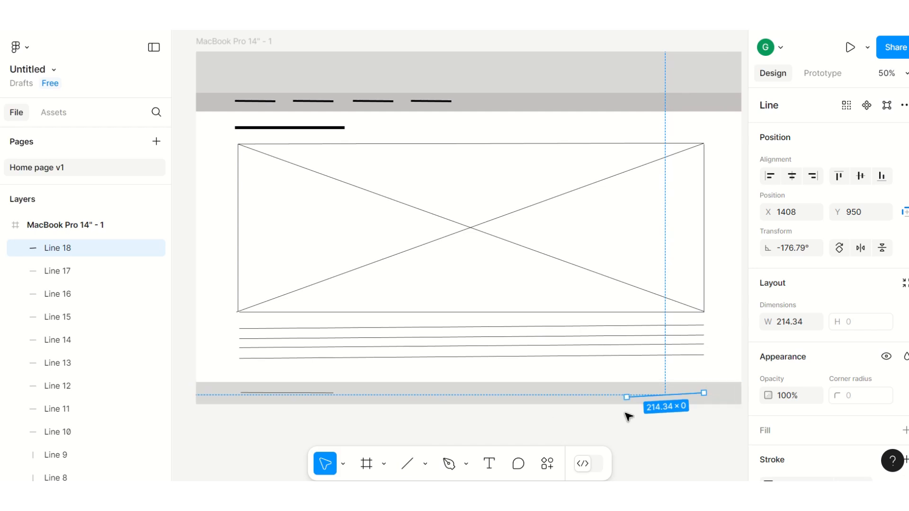
pyautogui.moveTo(627, 397); pyautogui.dragTo(628, 394)
pyautogui.click(557, 429)
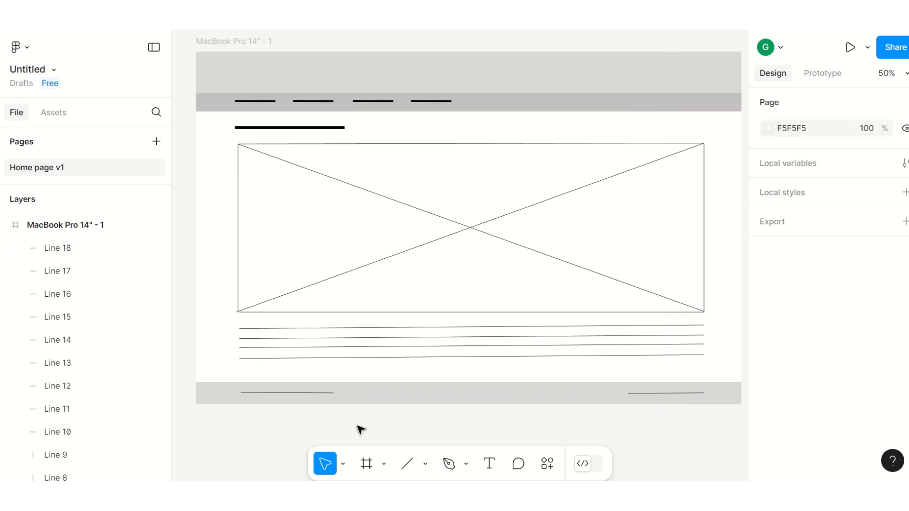
# Step: Set the stroke weight of both footer lines to 5
pyautogui.click(287, 393)
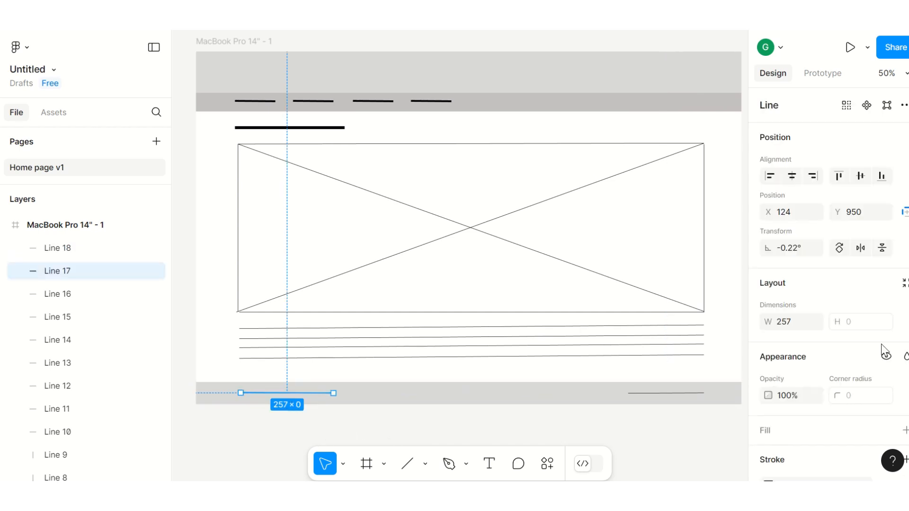
pyautogui.scroll(-4, 812, 369)
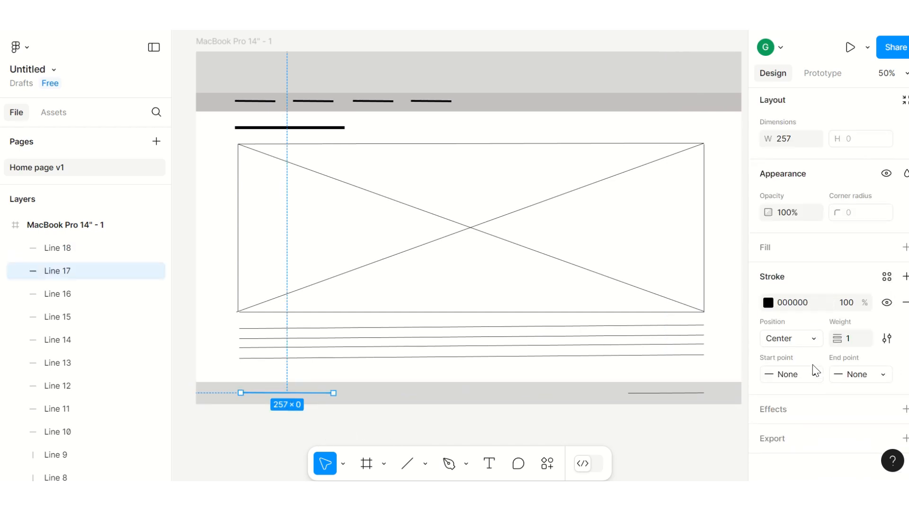
pyautogui.click(856, 339)
pyautogui.write('5')
pyautogui.click(672, 393)
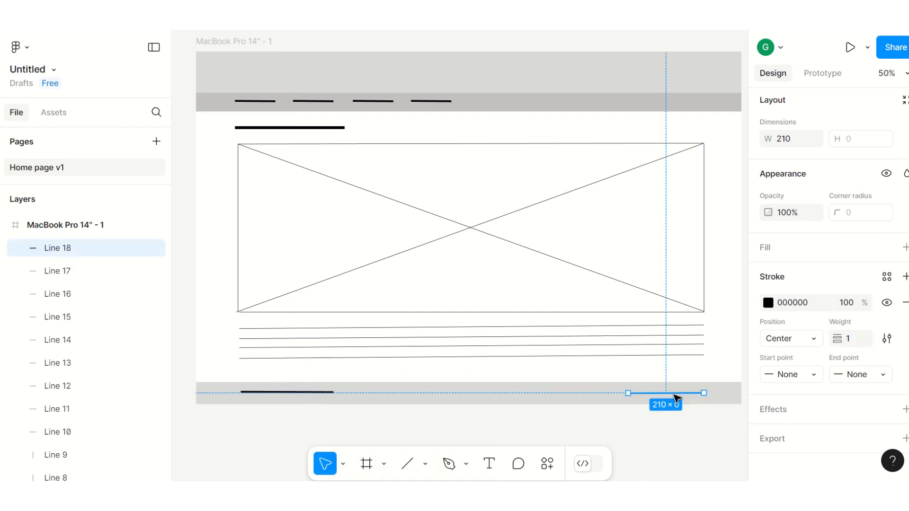
pyautogui.click(855, 341)
pyautogui.write('5')
pyautogui.press('Return')
pyautogui.click(699, 436)
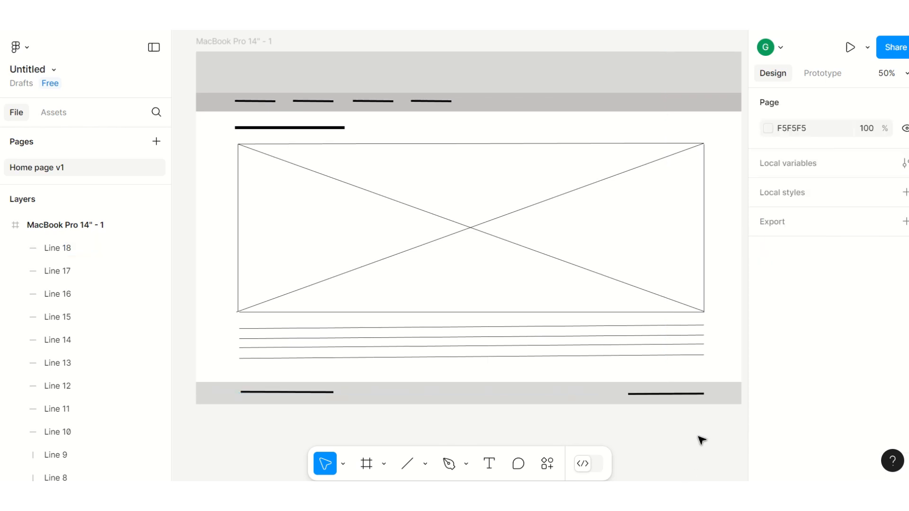
# Step: Draw a rectangle about 596 × 42 in the upper-left area of the header
pyautogui.scroll(1, 667, 452)
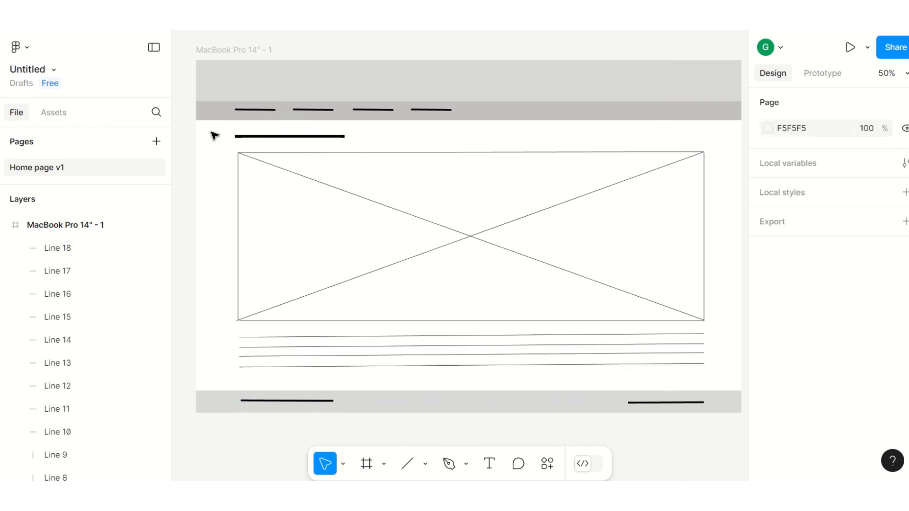
pyautogui.click(424, 464)
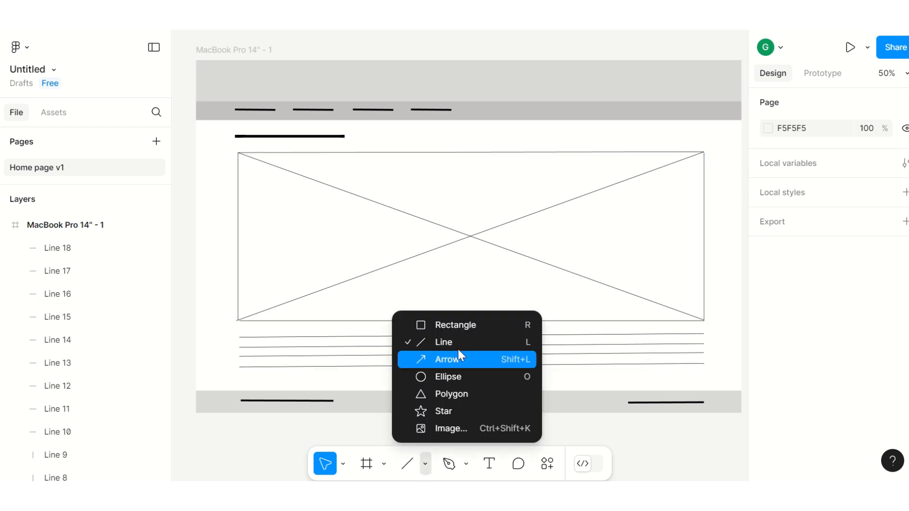
pyautogui.click(456, 325)
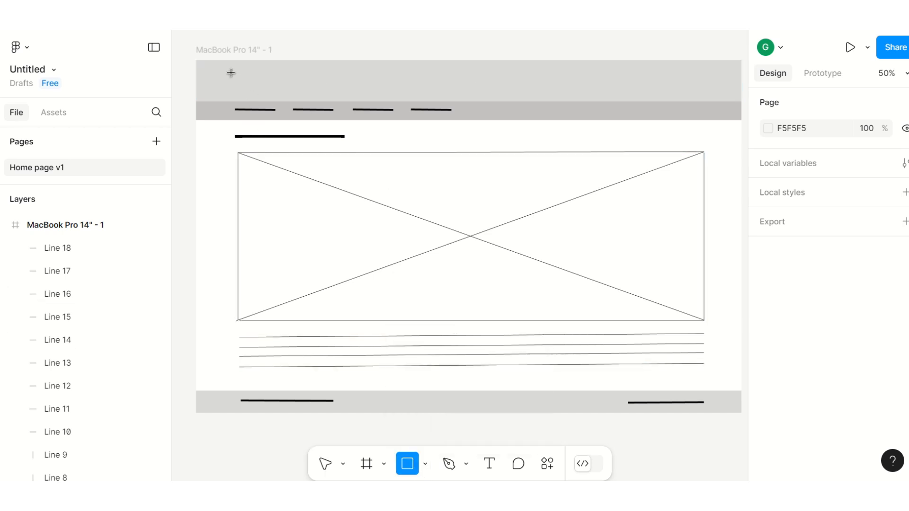
pyautogui.moveTo(231, 74); pyautogui.dragTo(447, 89)
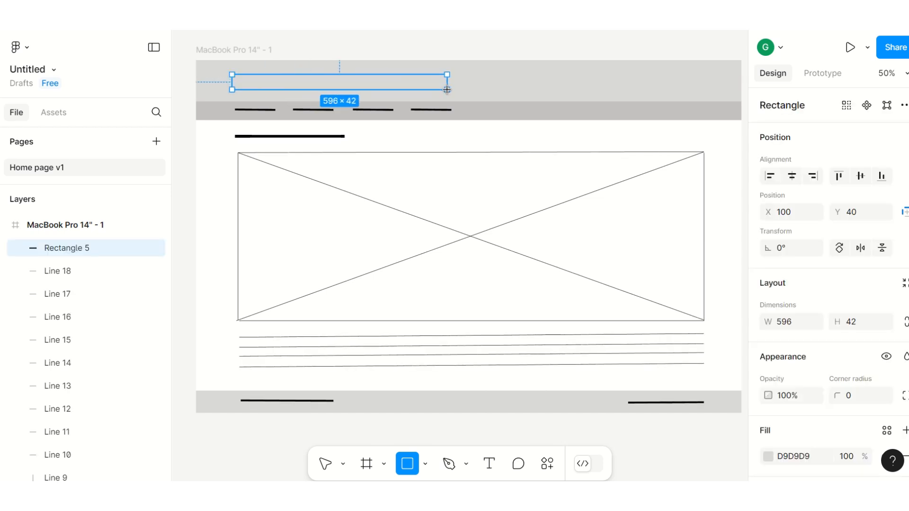
pyautogui.click(225, 455)
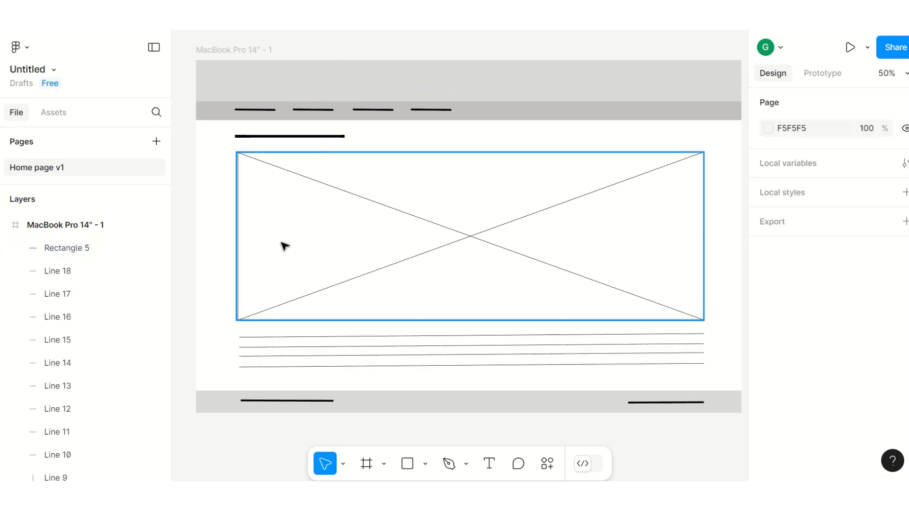
# Step: Draw a rectangle about 576 × 52 in the header and set its fill to FFFBFB
pyautogui.click(425, 464)
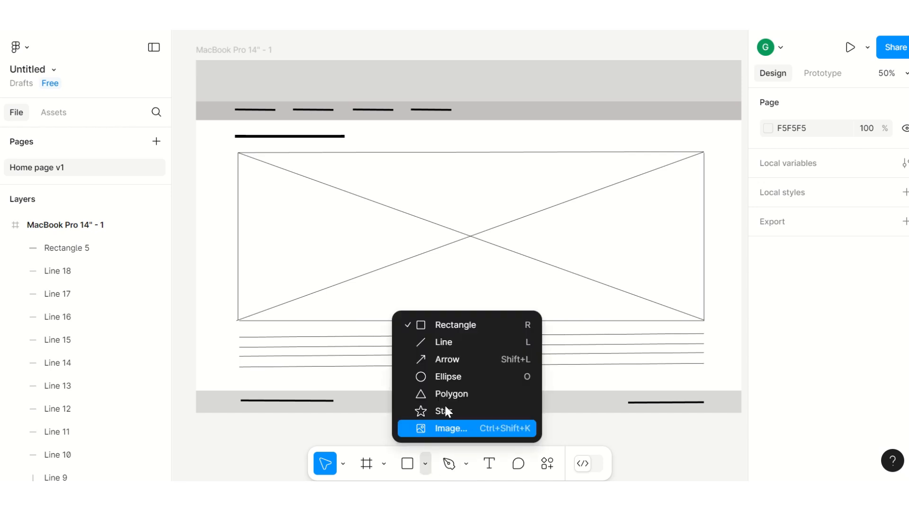
pyautogui.click(455, 325)
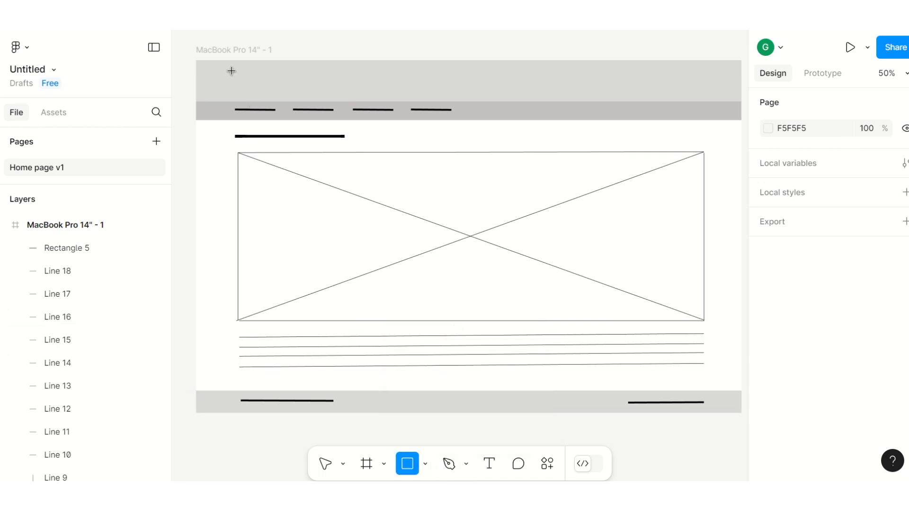
pyautogui.moveTo(232, 71); pyautogui.dragTo(439, 89)
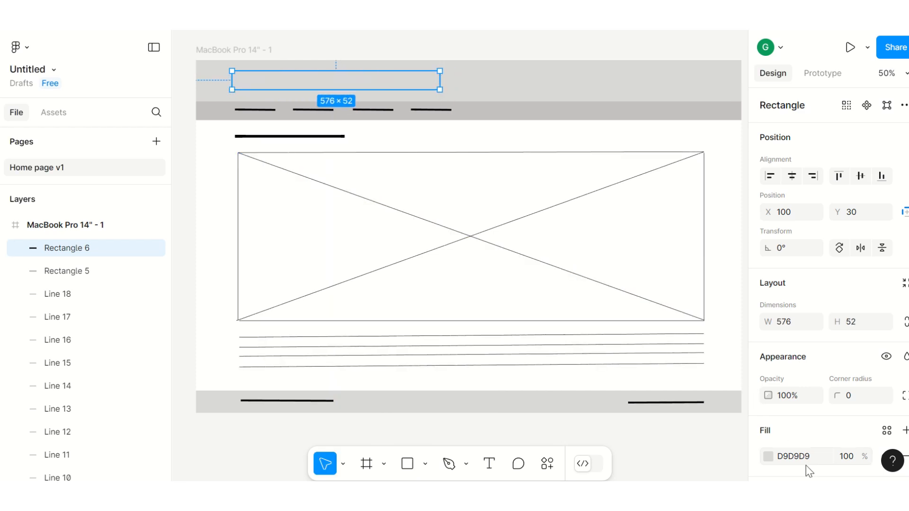
pyautogui.click(770, 459)
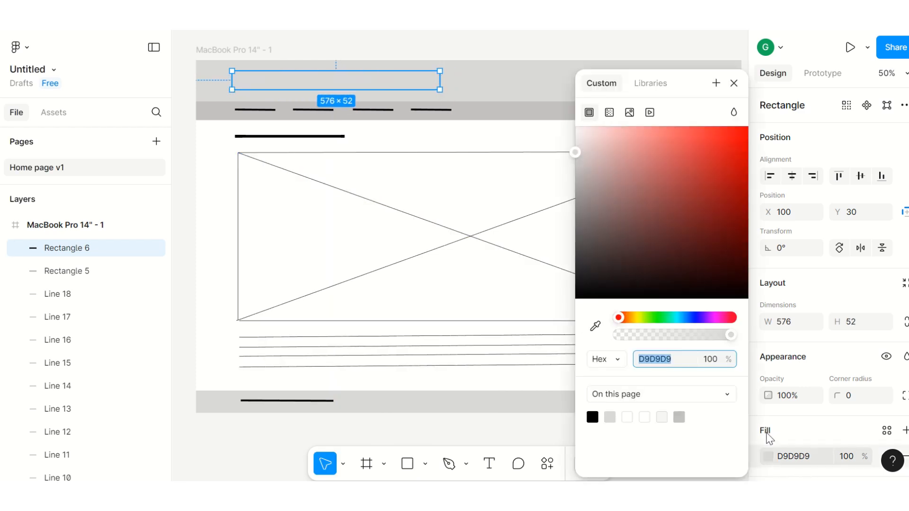
pyautogui.click(577, 129)
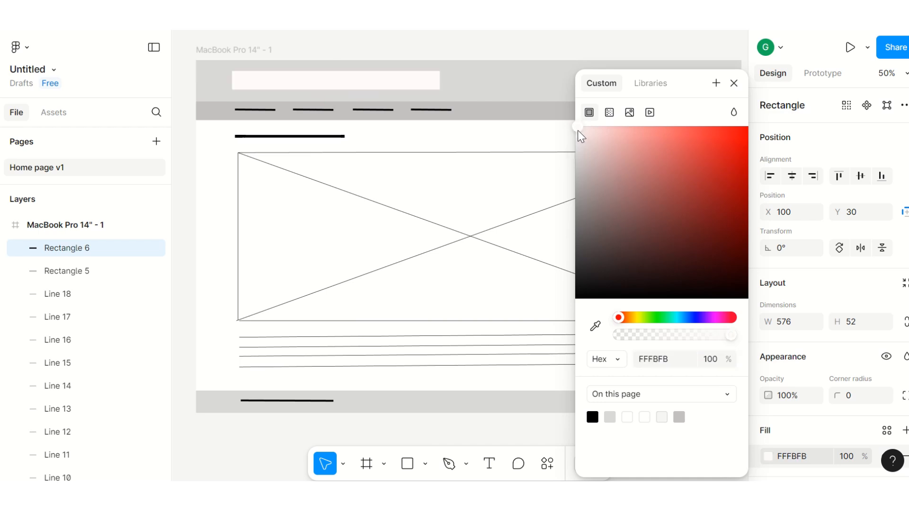
pyautogui.click(185, 62)
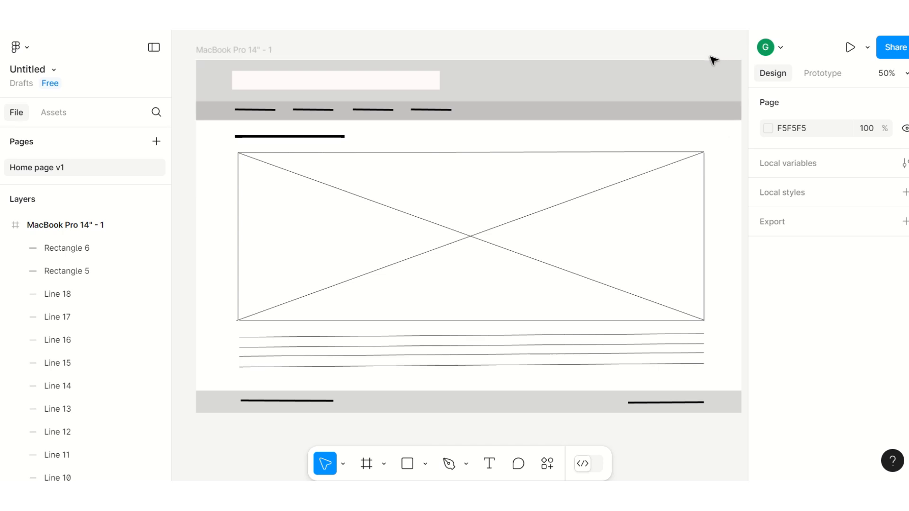
# Step: Preview the wireframe in presentation view and return to the editor
pyautogui.click(848, 46)
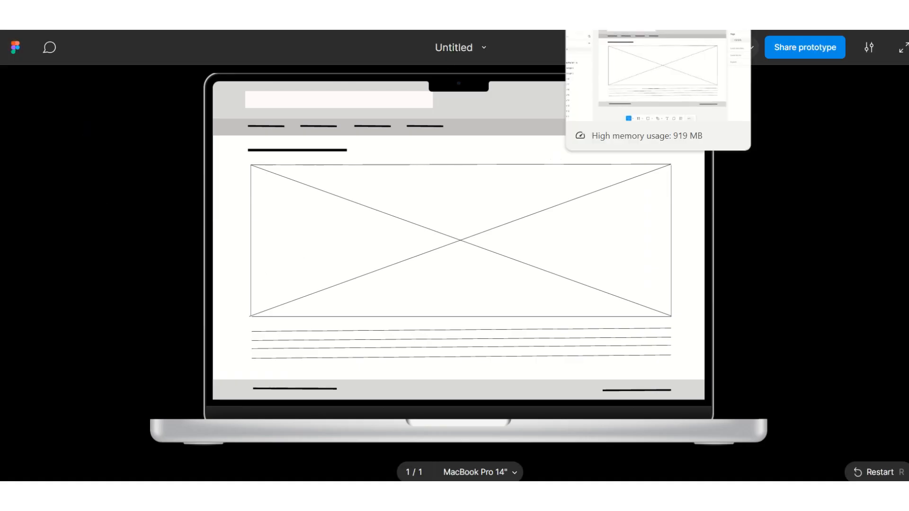
pyautogui.click(610, 5)
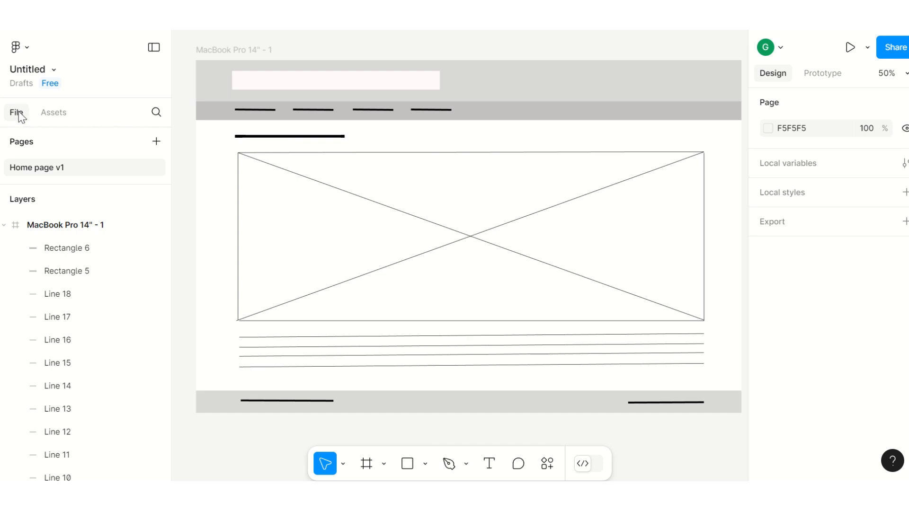
pyautogui.click(57, 116)
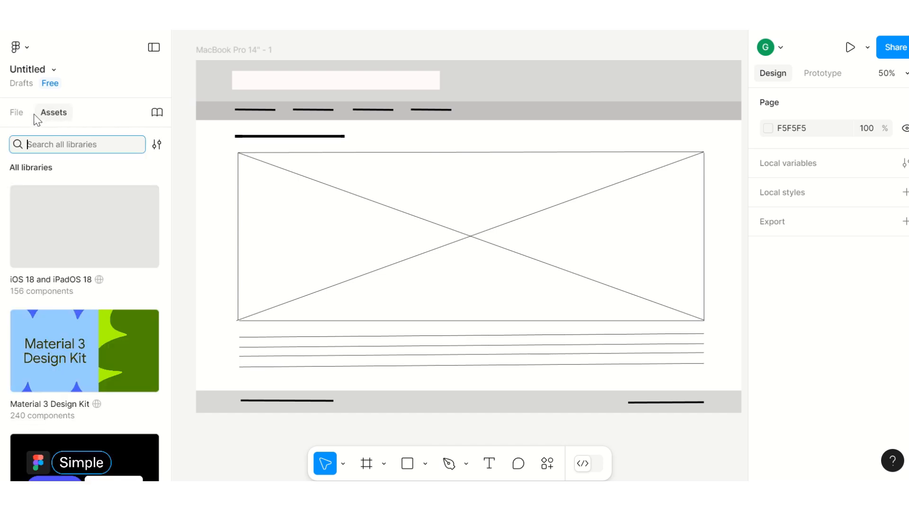
pyautogui.click(16, 115)
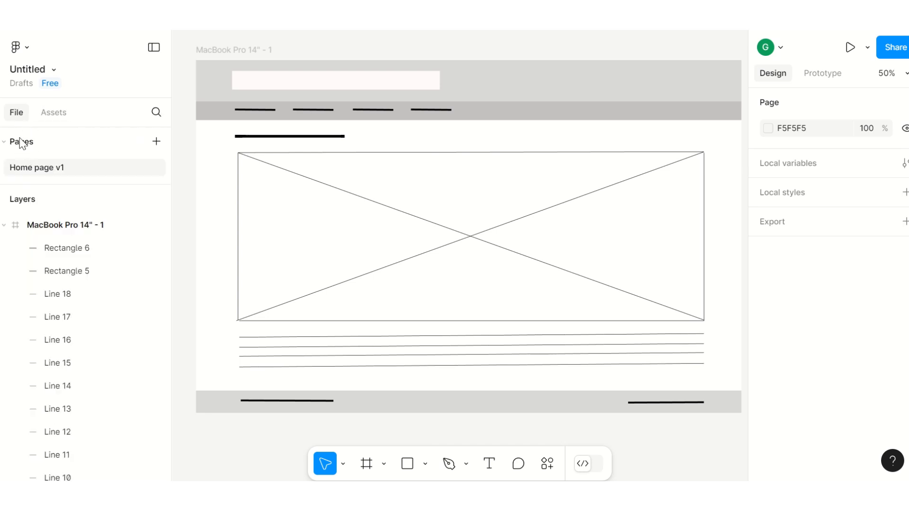
# Step: Add a new page named Home page v2
pyautogui.click(155, 141)
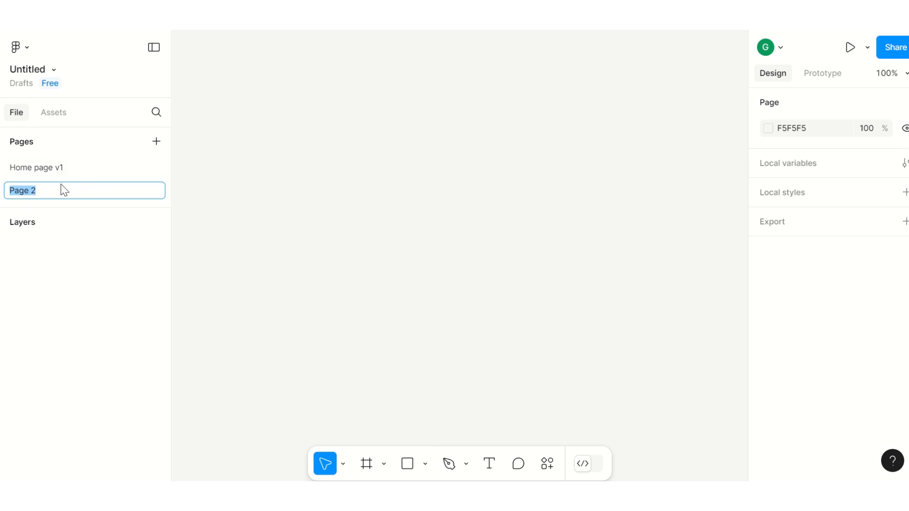
pyautogui.write('Home pahe v2')
pyautogui.click(47, 196)
pyautogui.write('g')
pyautogui.press('Return')
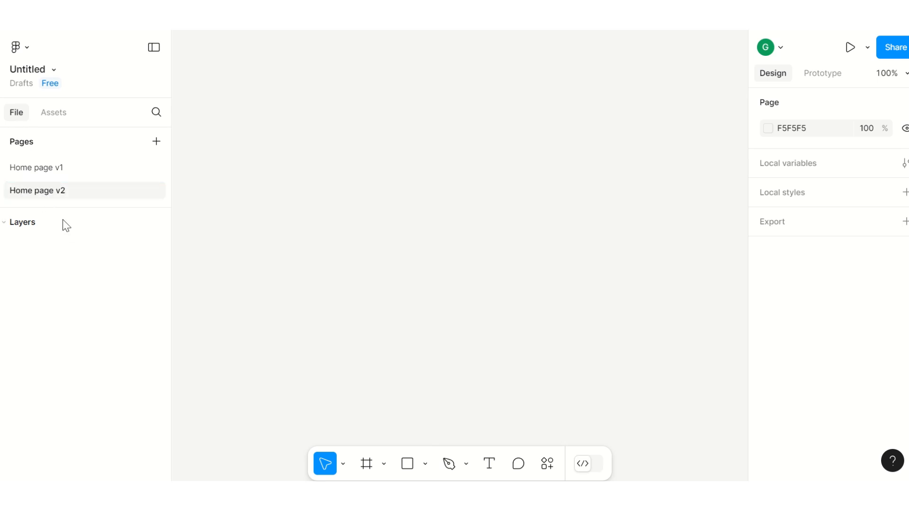
# Step: Set the prototype device for Home page v2 to MacBook Pro 14"
pyautogui.click(38, 174)
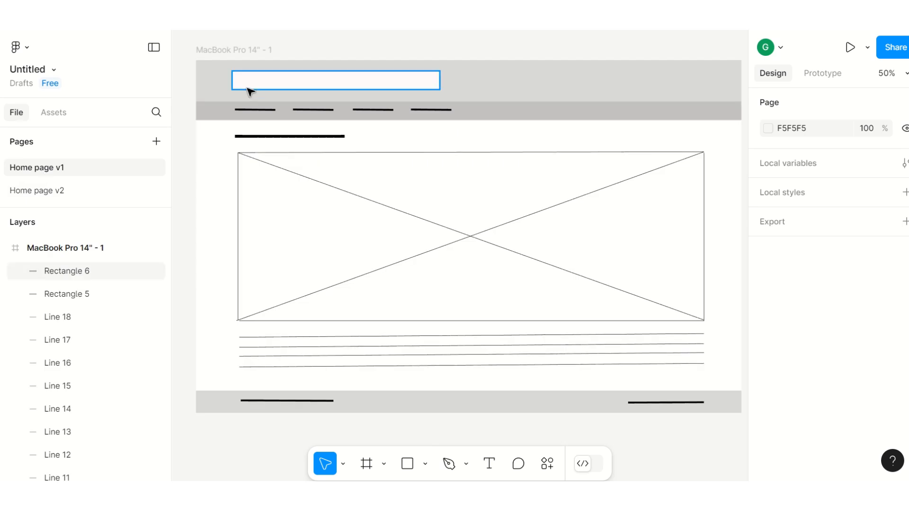
pyautogui.click(50, 194)
pyautogui.click(817, 74)
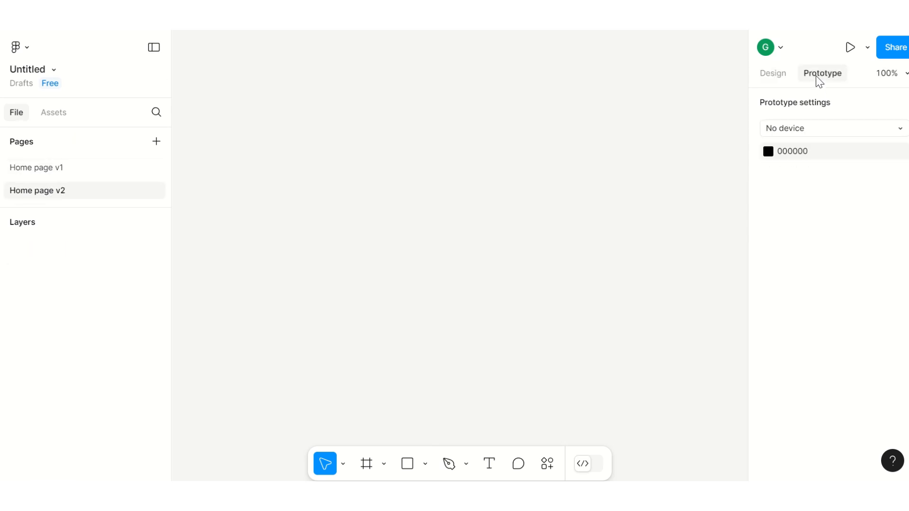
pyautogui.click(800, 129)
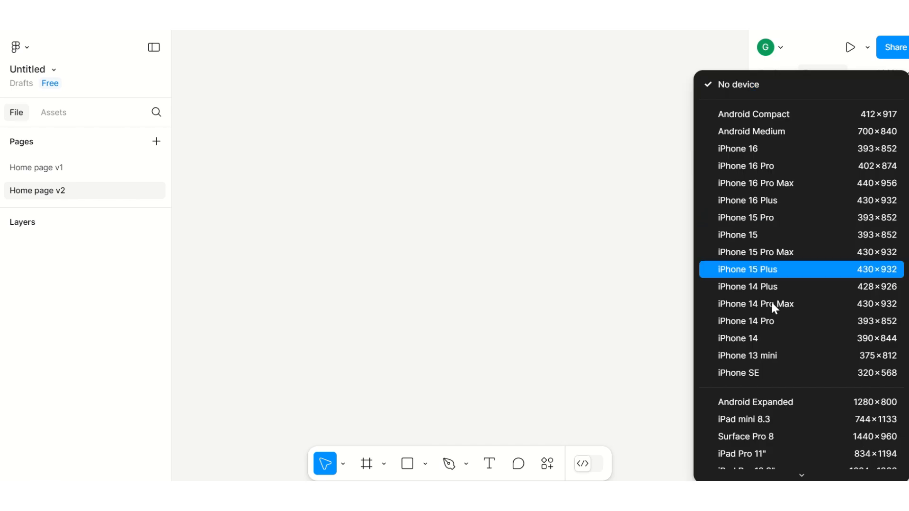
pyautogui.scroll(-6, 770, 352)
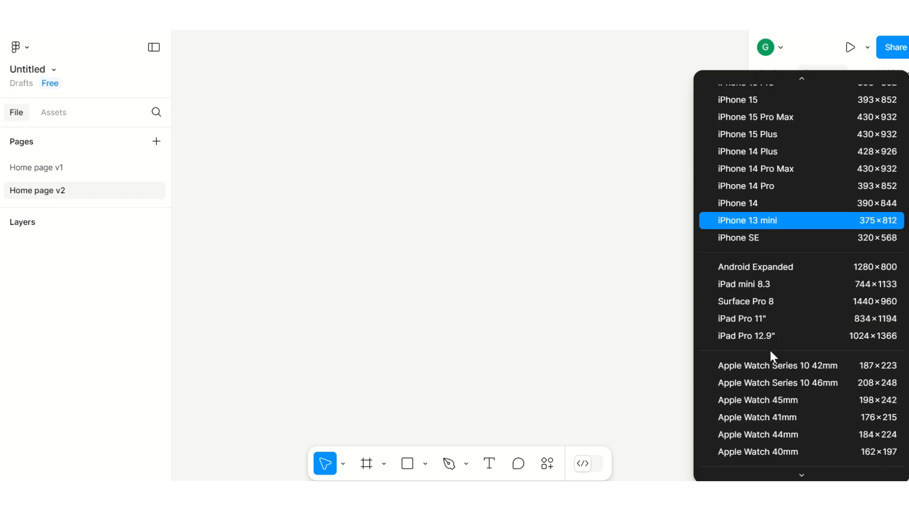
pyautogui.click(779, 346)
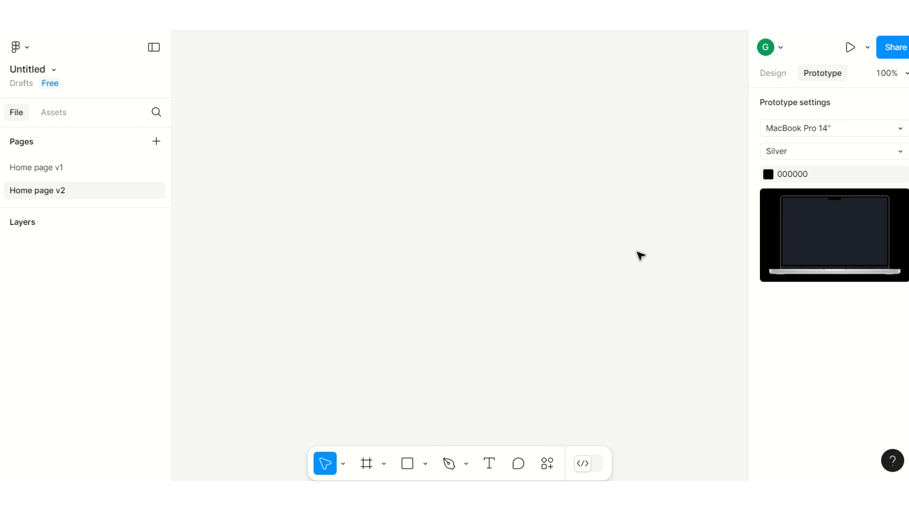
# Step: Create a MacBook Pro 14" frame on Home page v2 and paste in a copy of the Home page v1 wireframe
pyautogui.click(367, 464)
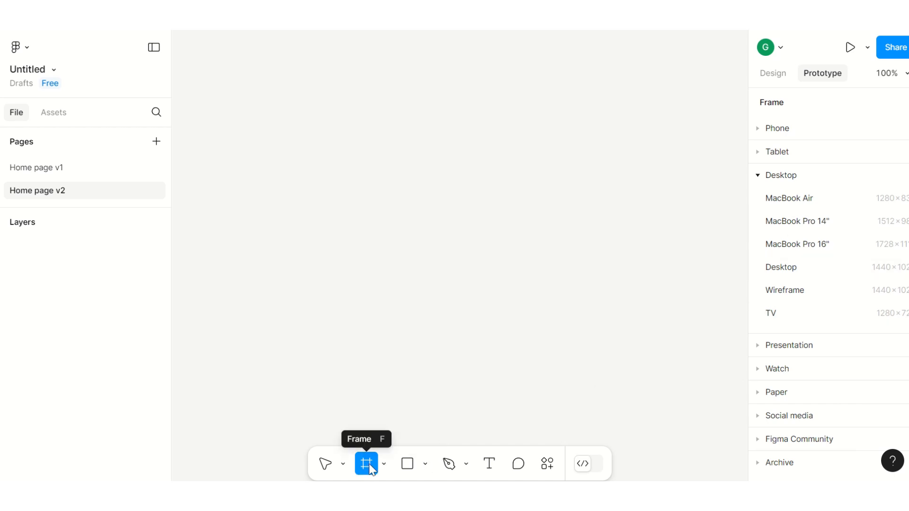
pyautogui.click(806, 226)
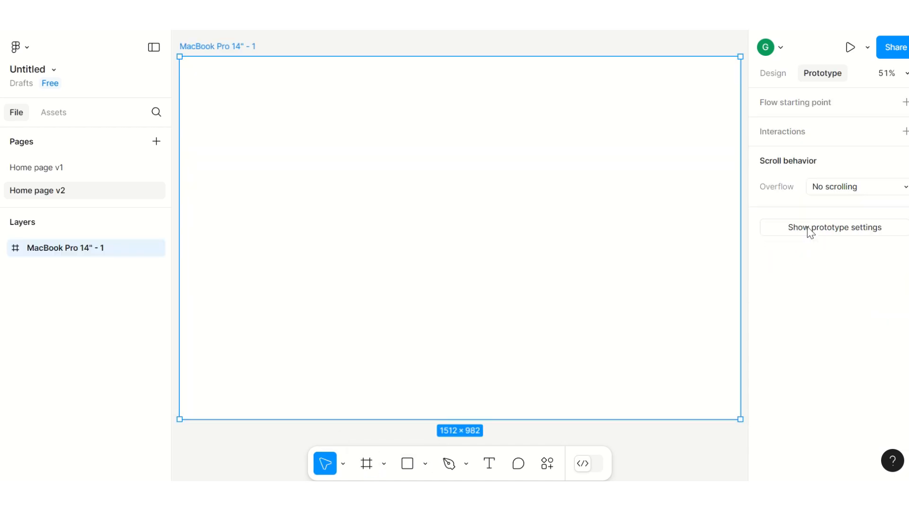
pyautogui.click(51, 170)
pyautogui.moveTo(183, 46); pyautogui.dragTo(551, 419)
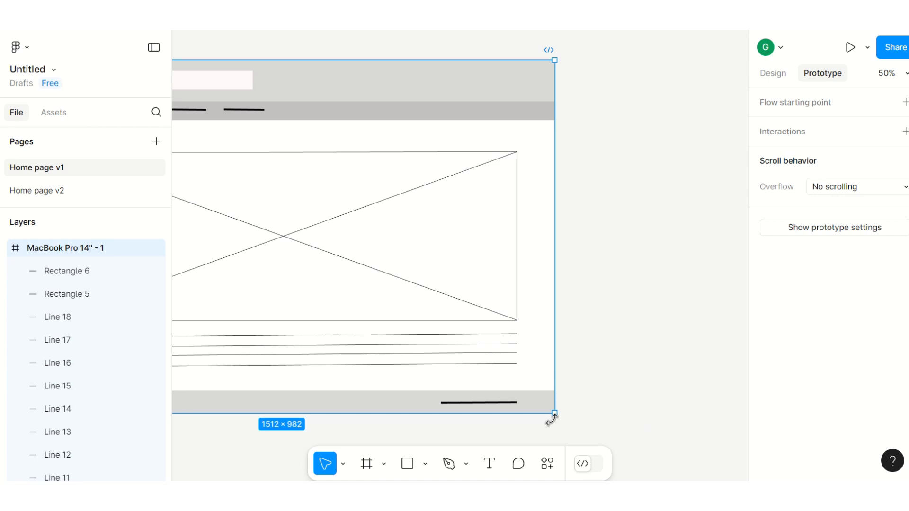
pyautogui.click(60, 192)
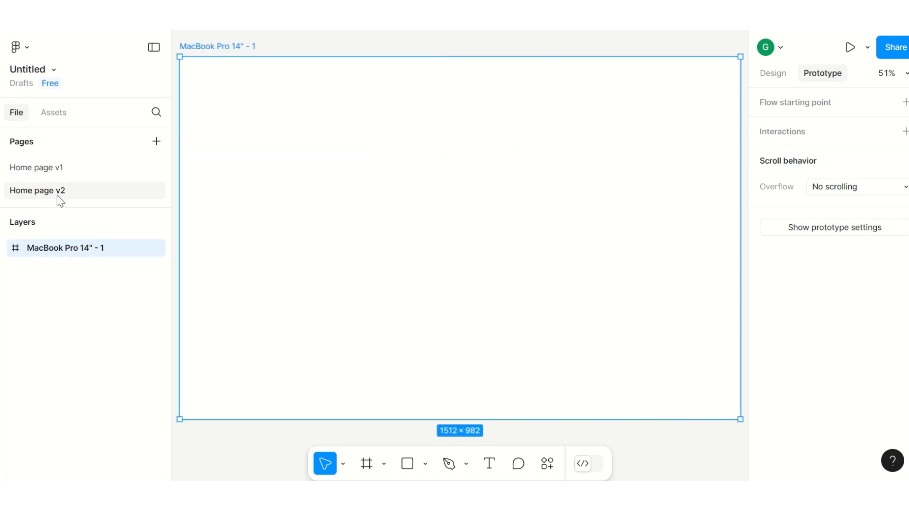
pyautogui.hotkey('ctrl', 'v')
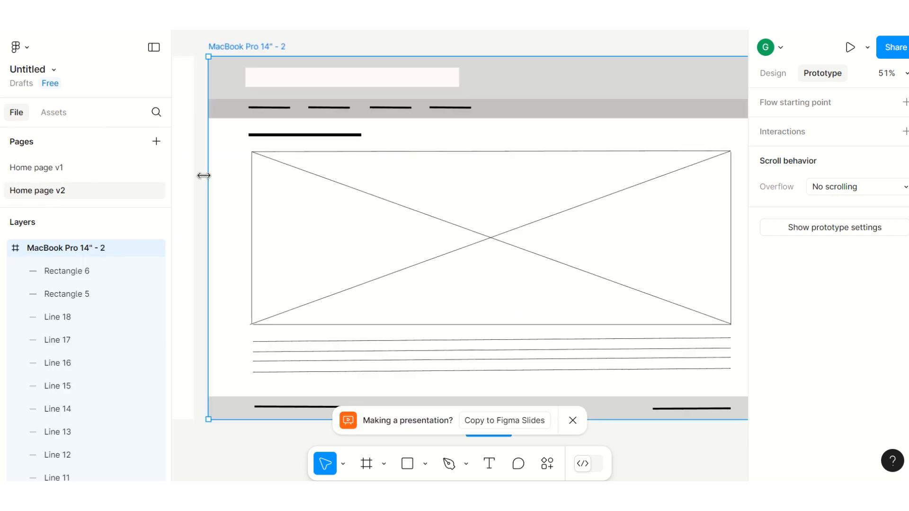
# Step: Move the header's white rectangle to the centre of the header
pyautogui.click(313, 84)
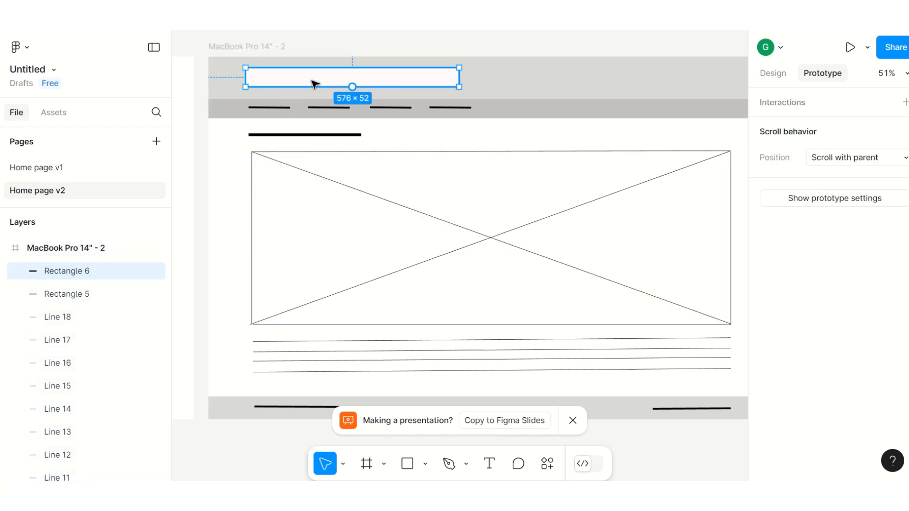
pyautogui.moveTo(313, 84); pyautogui.dragTo(456, 88)
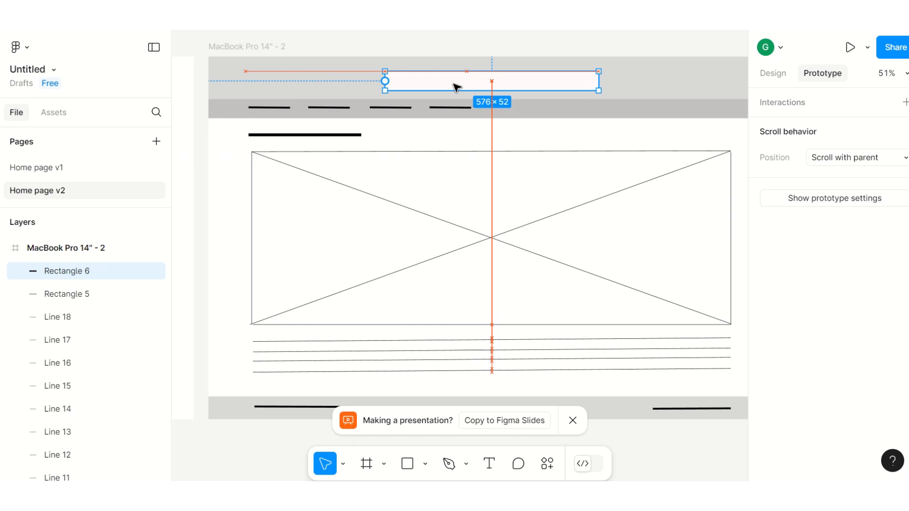
pyautogui.moveTo(456, 87); pyautogui.dragTo(449, 85)
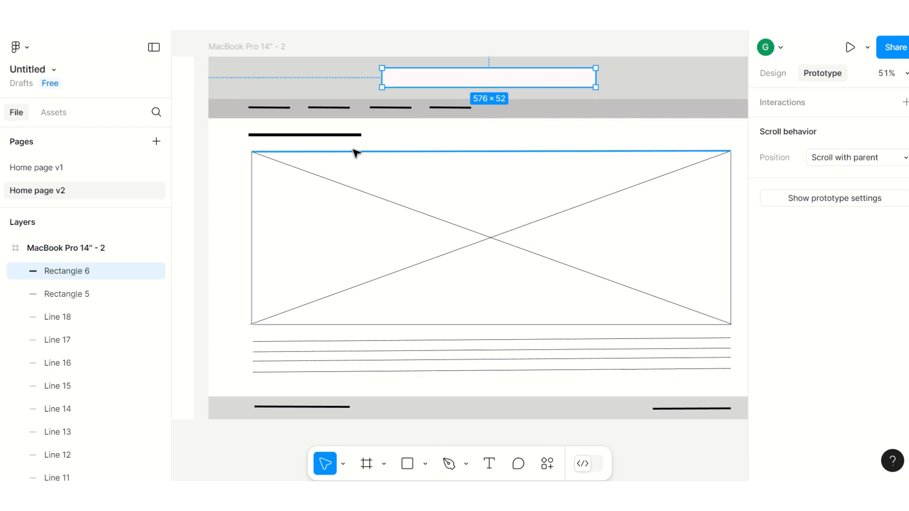
pyautogui.click(189, 46)
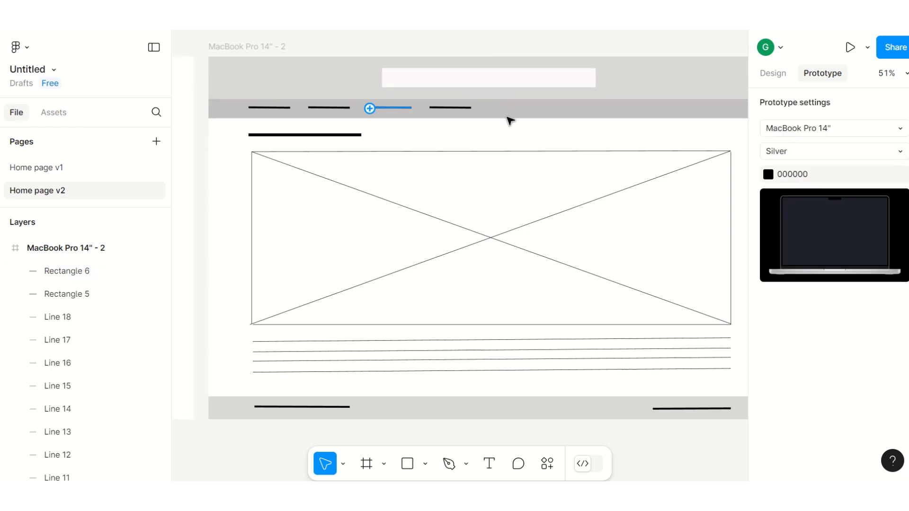
# Step: Move the four navigation bar lines over to the right half of the navigation bar
pyautogui.click(458, 109)
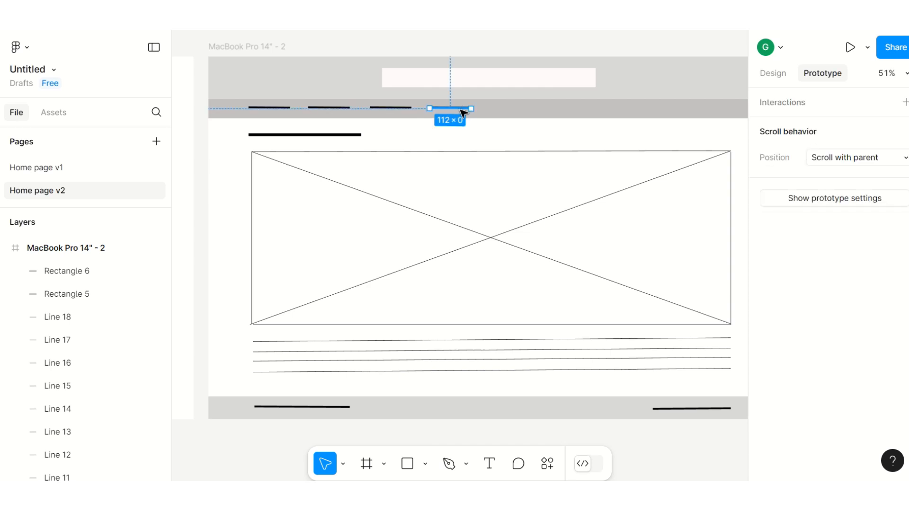
pyautogui.moveTo(463, 113); pyautogui.dragTo(621, 116)
pyautogui.click(410, 108)
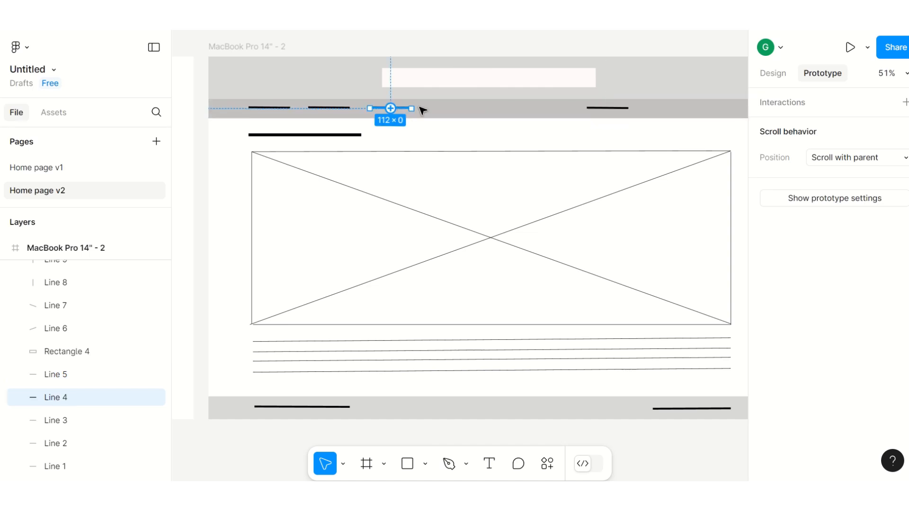
pyautogui.moveTo(397, 108); pyautogui.dragTo(526, 109)
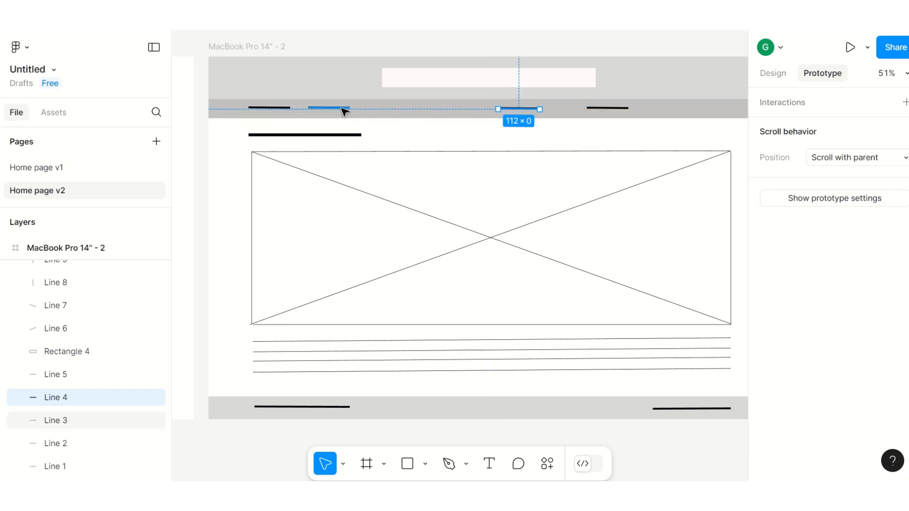
pyautogui.moveTo(345, 110); pyautogui.dragTo(476, 114)
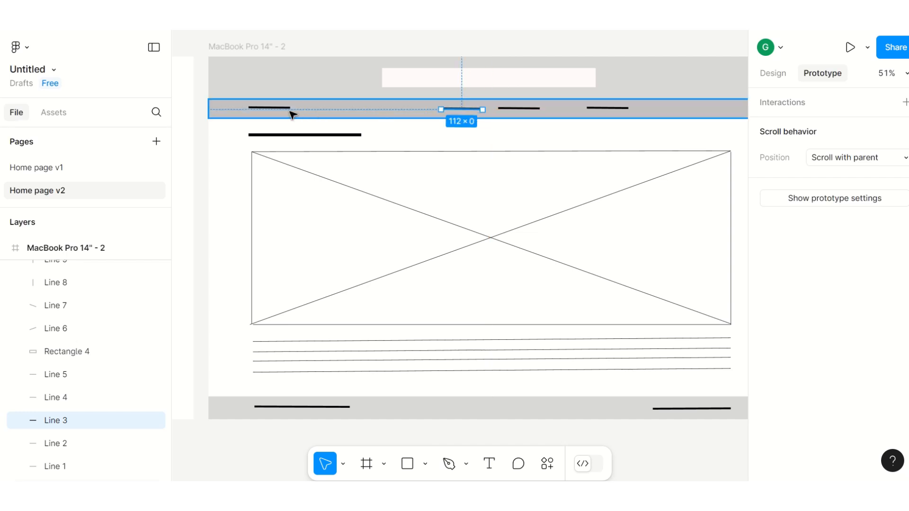
pyautogui.moveTo(284, 112); pyautogui.dragTo(422, 110)
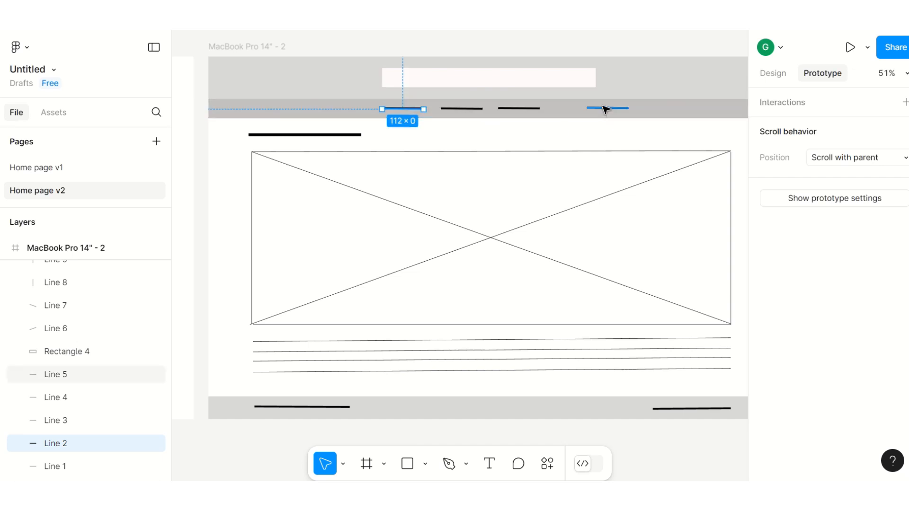
pyautogui.moveTo(605, 109); pyautogui.dragTo(574, 111)
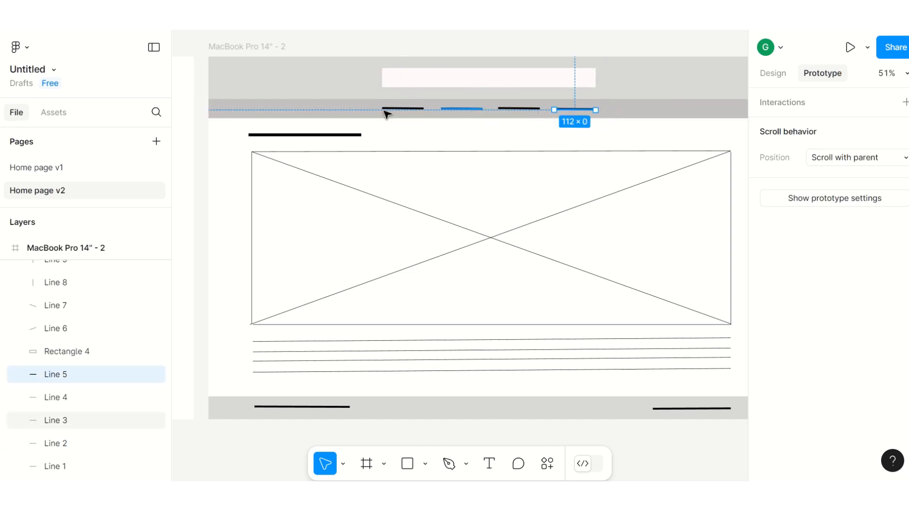
pyautogui.click(327, 50)
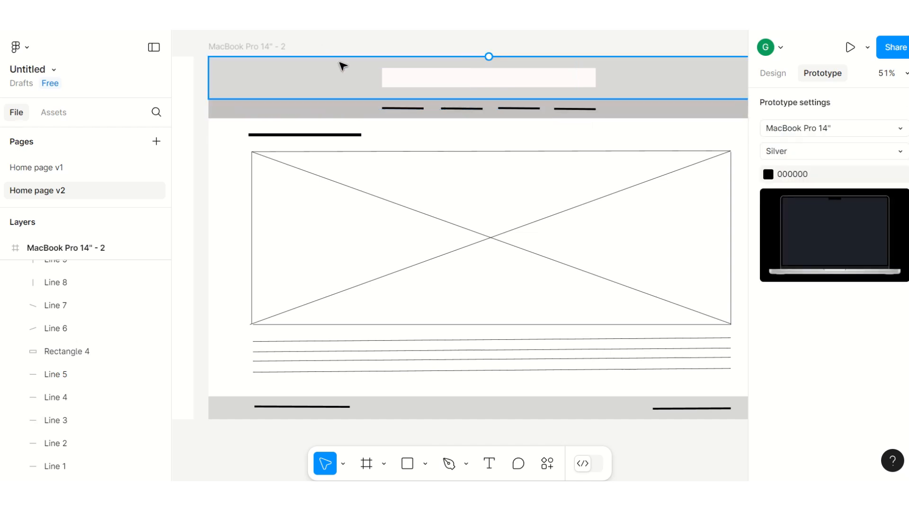
pyautogui.click(510, 110)
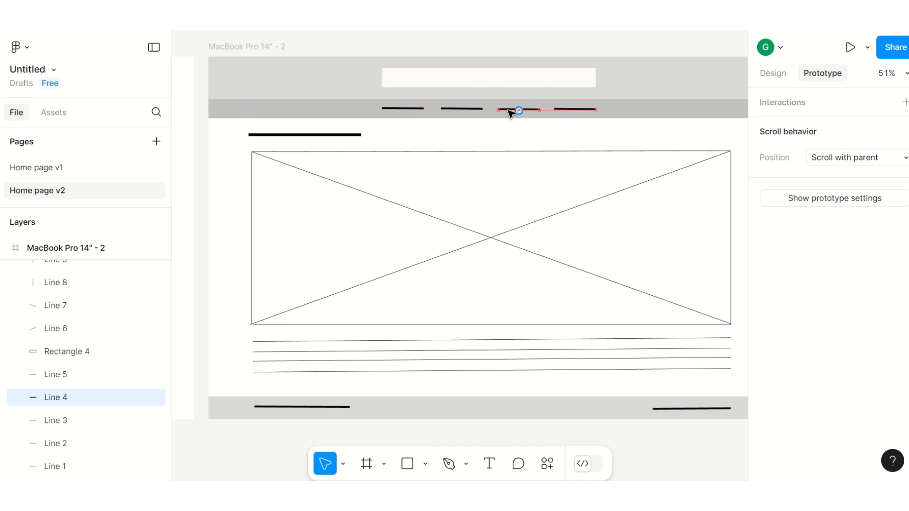
pyautogui.click(467, 110)
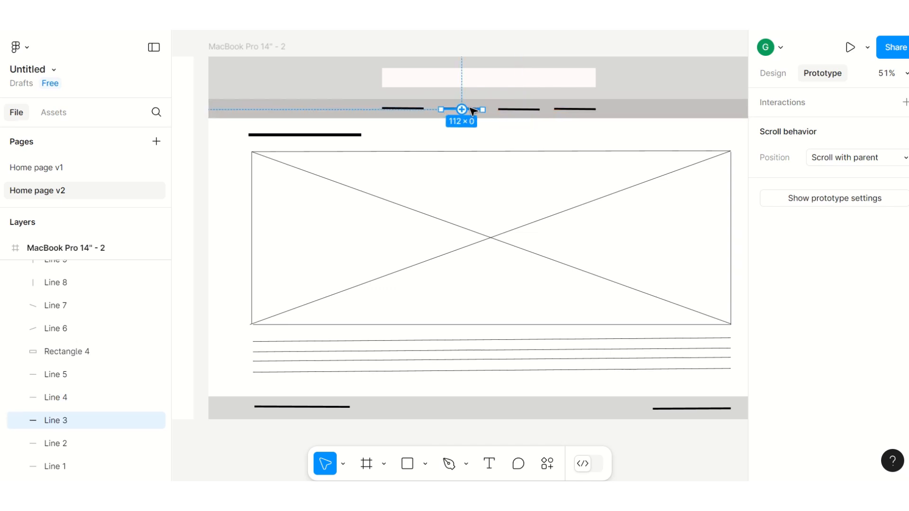
# Step: Move the thick title line to the centre of the page, just below the navigation bar
pyautogui.click(422, 109)
pyautogui.moveTo(324, 137); pyautogui.dragTo(493, 146)
pyautogui.click(356, 210)
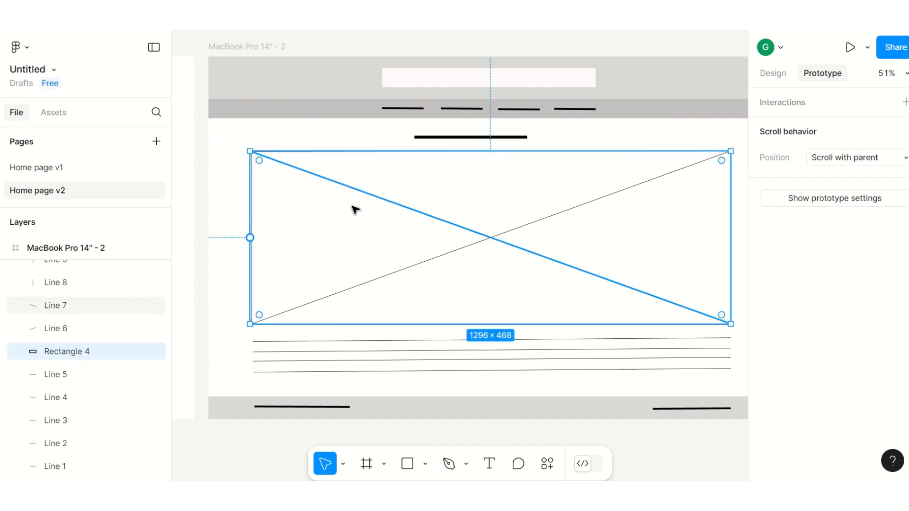
pyautogui.moveTo(250, 238); pyautogui.dragTo(315, 238)
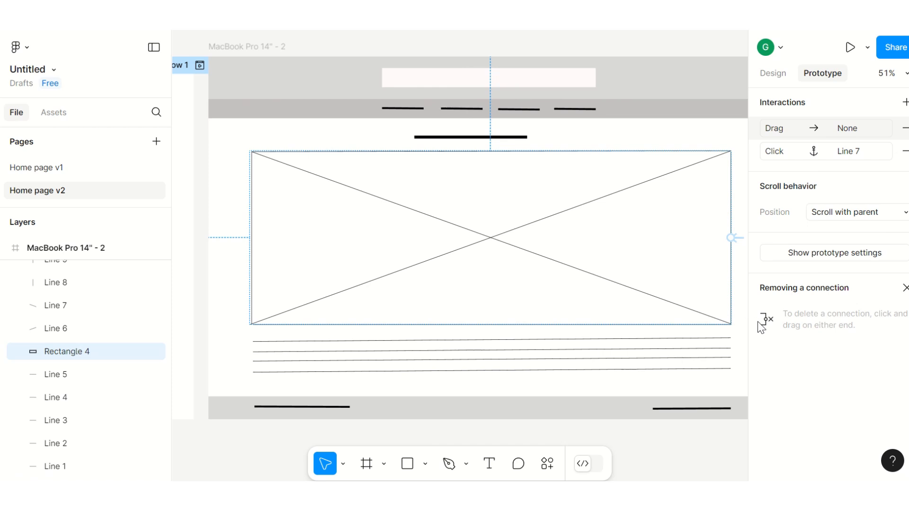
pyautogui.moveTo(733, 239); pyautogui.dragTo(717, 241)
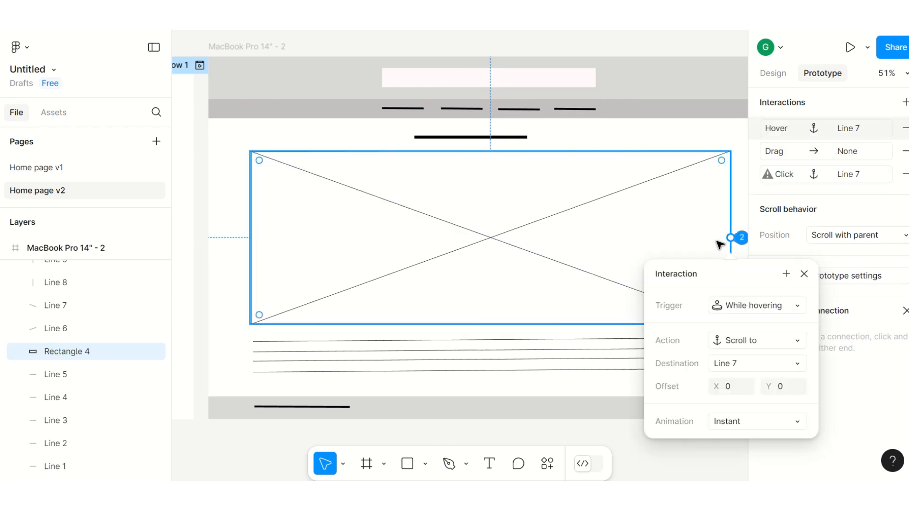
pyautogui.click(742, 150)
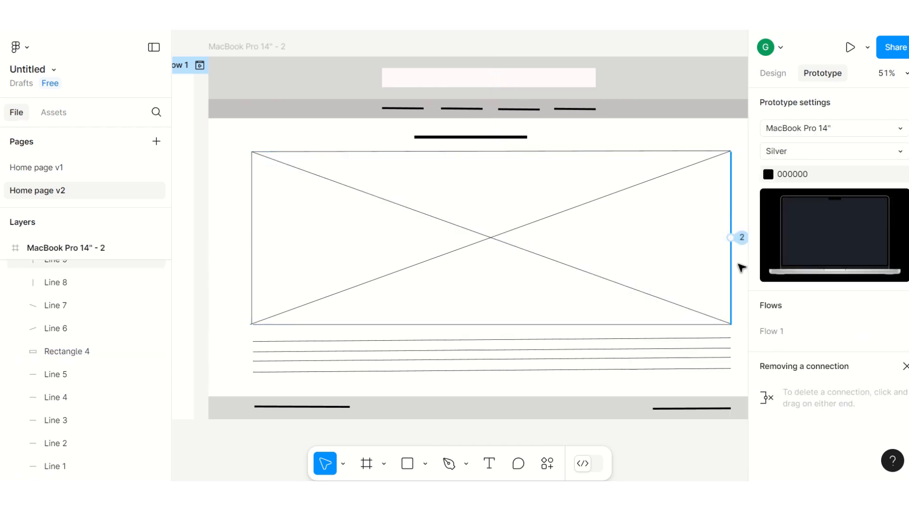
pyautogui.click(732, 204)
pyautogui.press('Escape')
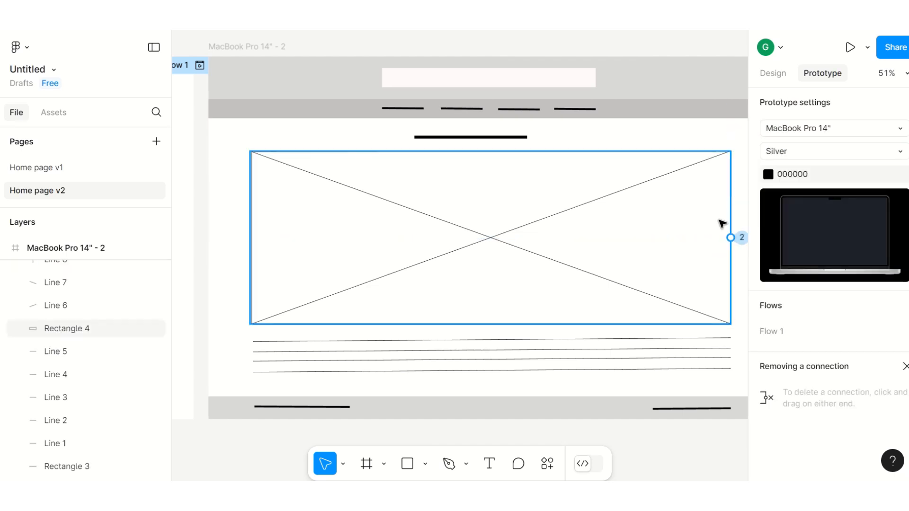
pyautogui.click(679, 151)
pyautogui.press('Escape')
# Step: Delete the image placeholder's outline rectangle along with its left and bottom border lines
pyautogui.click(633, 195)
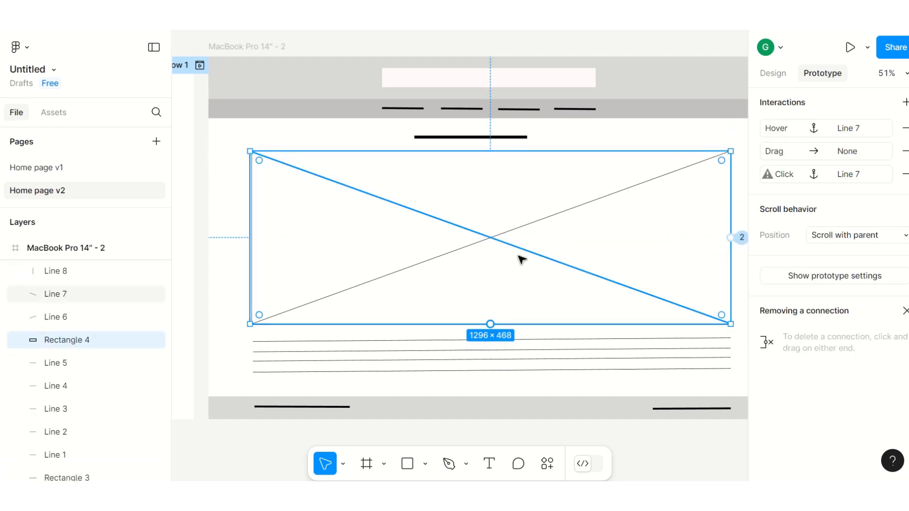
pyautogui.press('Delete')
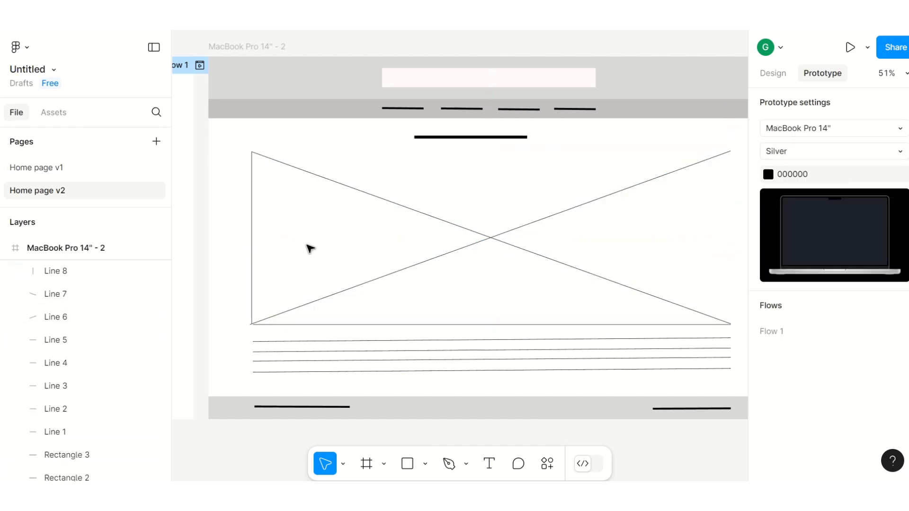
pyautogui.click(252, 237)
pyautogui.press('Delete')
pyautogui.click(366, 325)
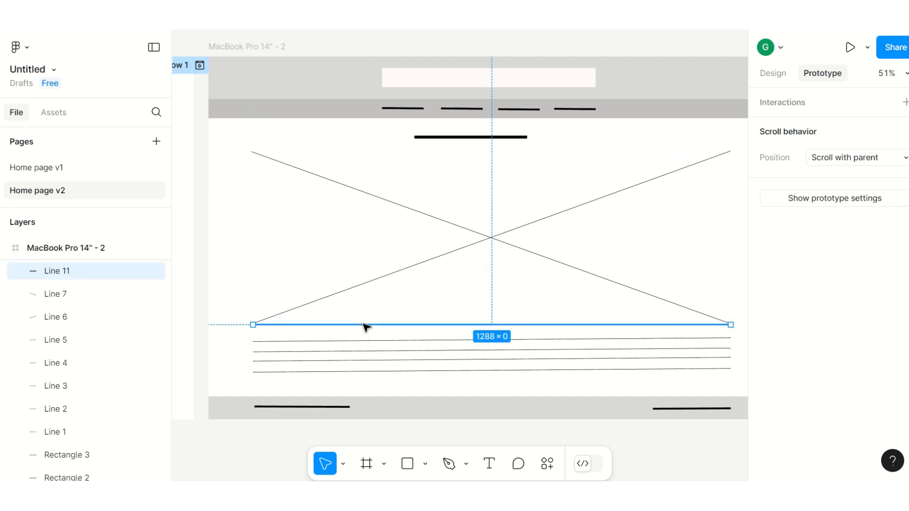
pyautogui.press('Delete')
# Step: Draw a full-width 1512 × 749 rectangle covering the page body between the navigation bar and footer
pyautogui.click(426, 465)
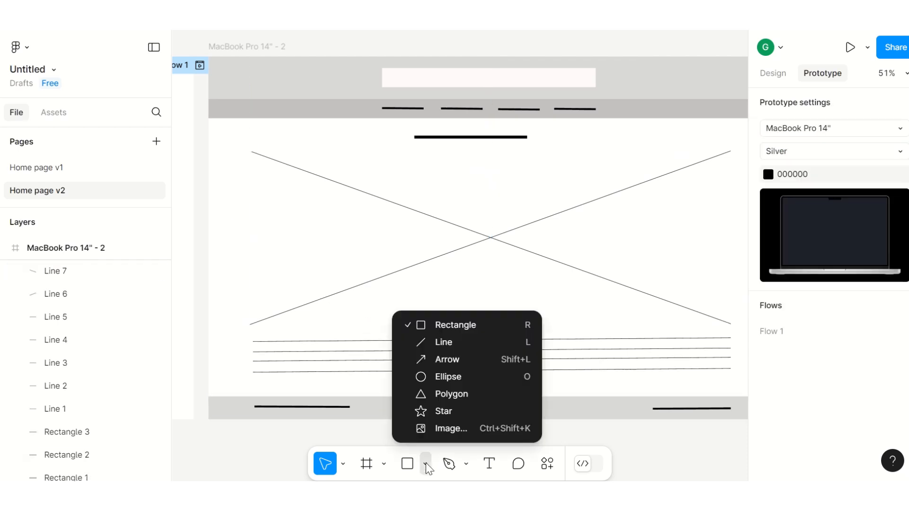
pyautogui.click(224, 166)
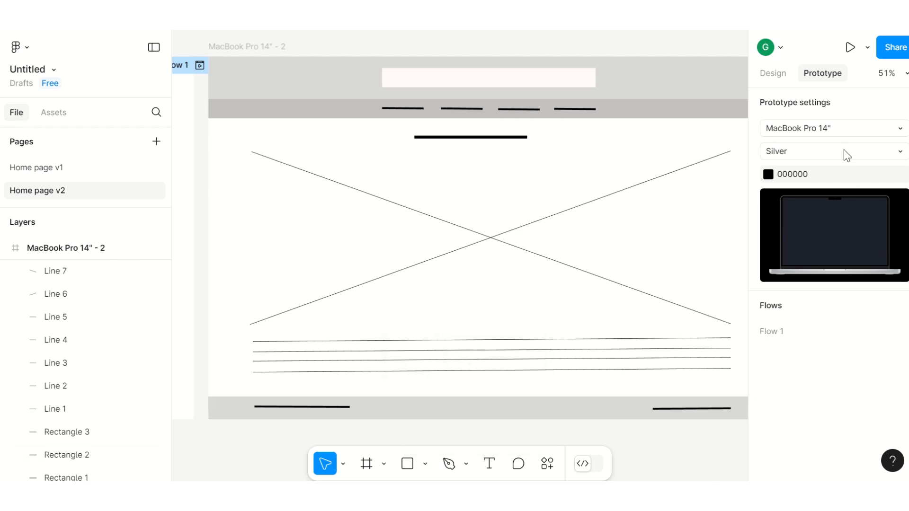
pyautogui.click(777, 74)
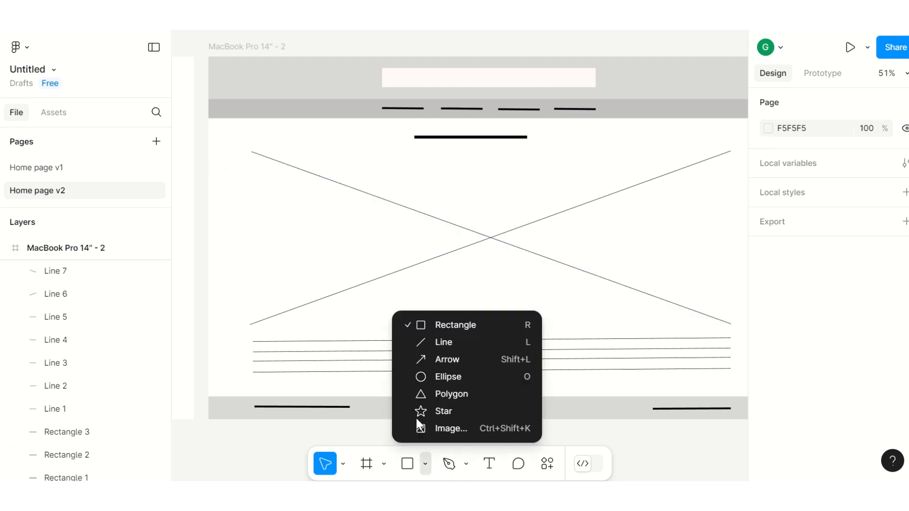
pyautogui.click(425, 464)
pyautogui.click(426, 326)
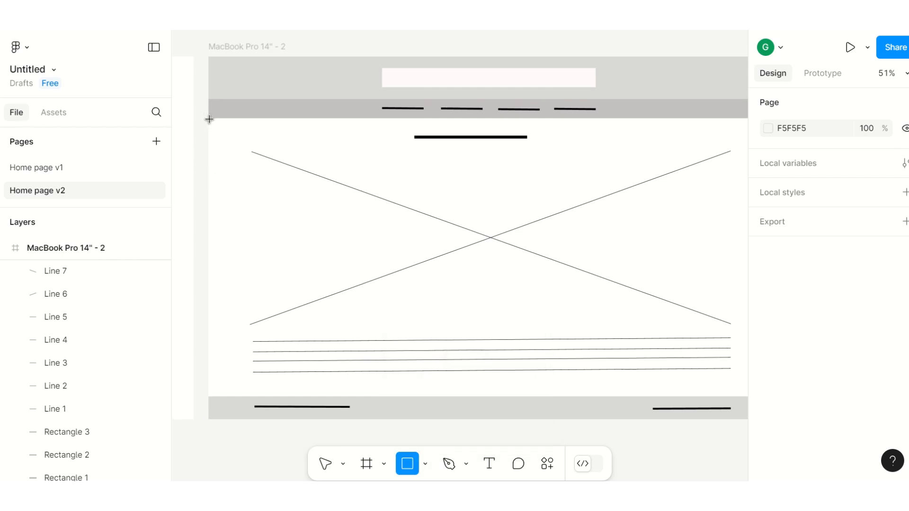
pyautogui.moveTo(209, 119); pyautogui.dragTo(651, 396)
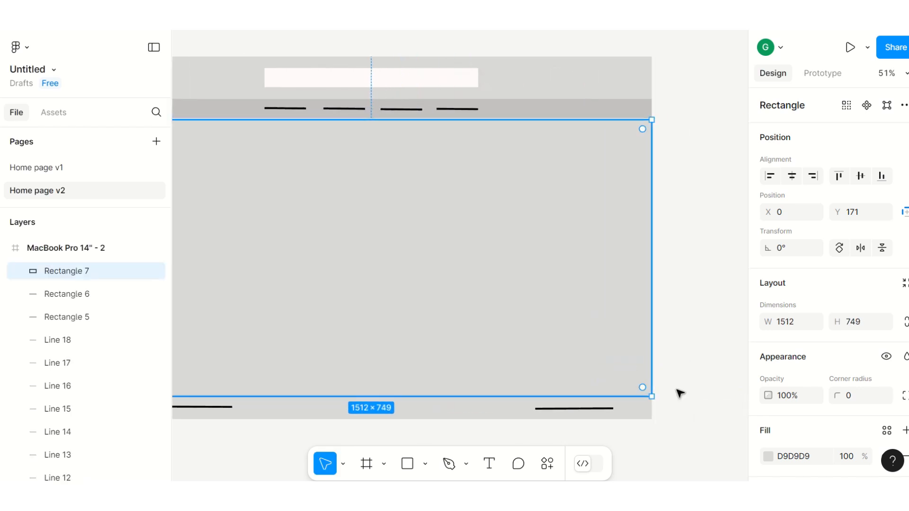
# Step: Set the body rectangle's fill colour to F2EEEE
pyautogui.click(767, 455)
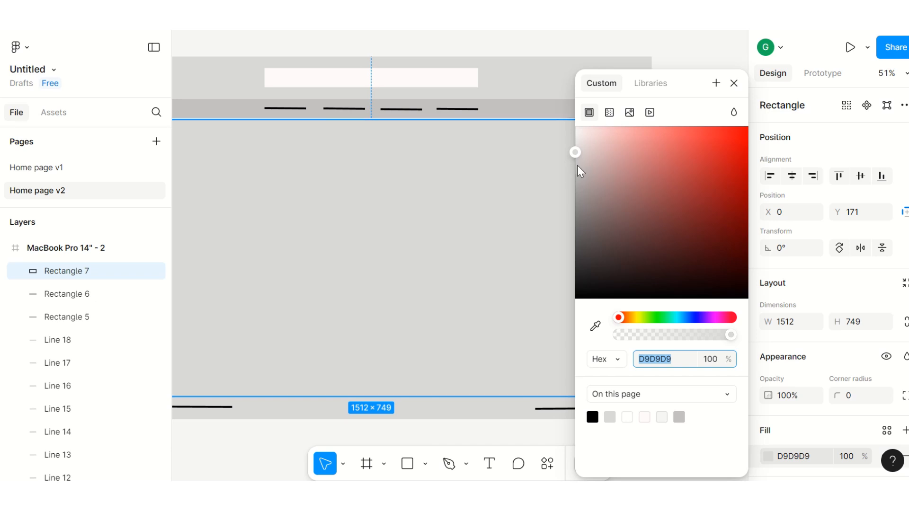
pyautogui.click(579, 141)
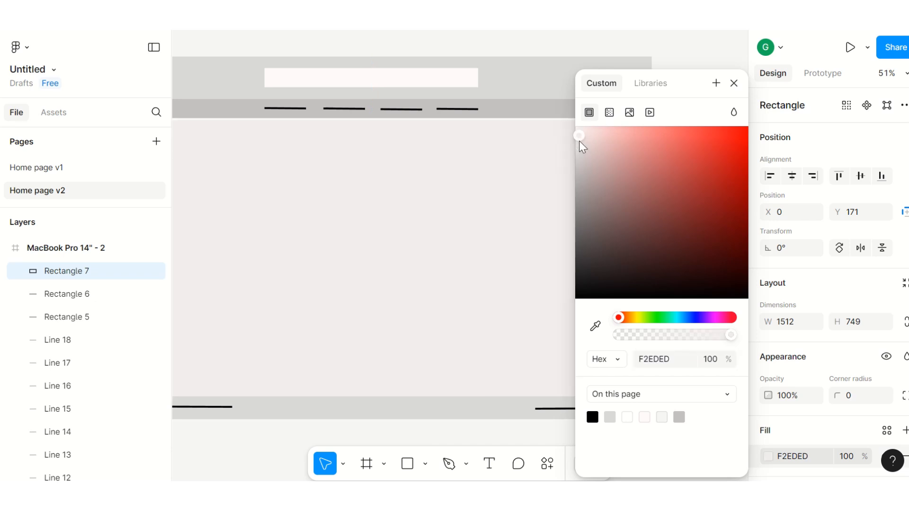
pyautogui.moveTo(578, 136); pyautogui.dragTo(577, 141)
pyautogui.click(667, 83)
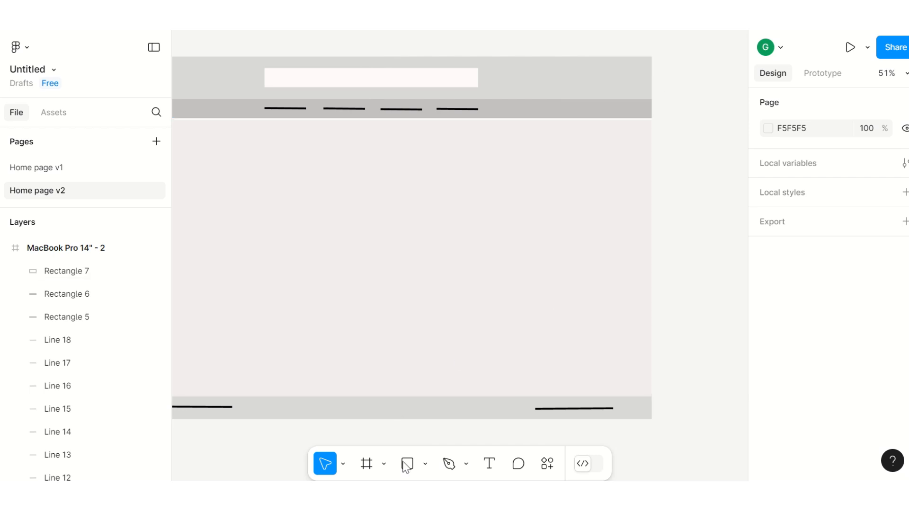
# Step: Extend the body rectangle's top edge up to meet the navigation bar, making it 1512 × 753
pyautogui.scroll(-3, 351, 416)
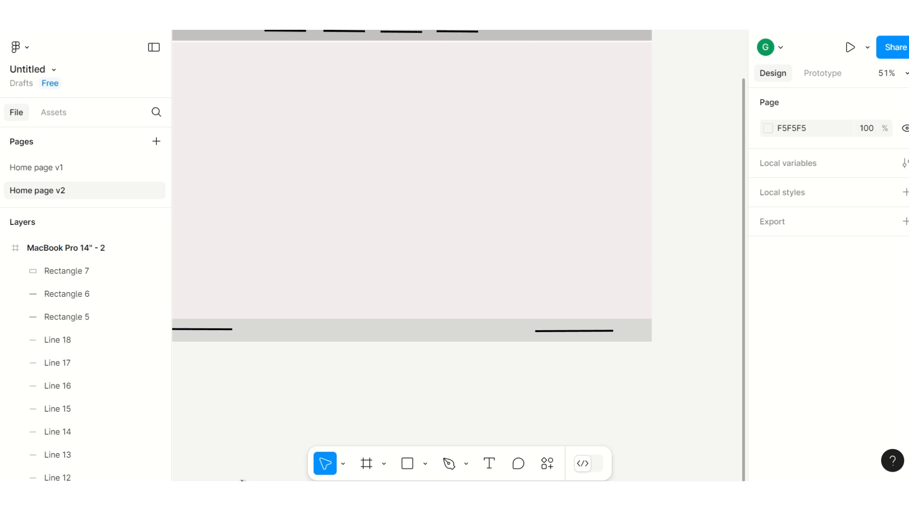
pyautogui.moveTo(410, 494)
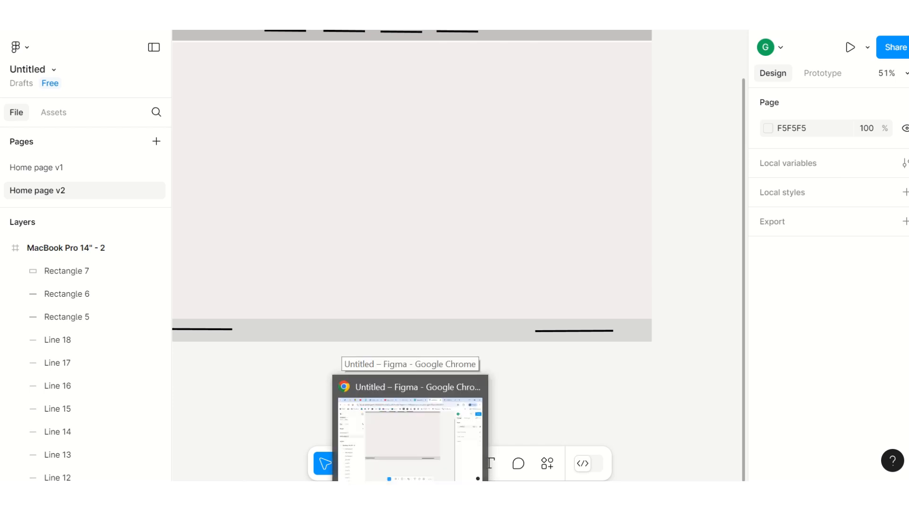
pyautogui.moveTo(524, 481); pyautogui.dragTo(461, 481)
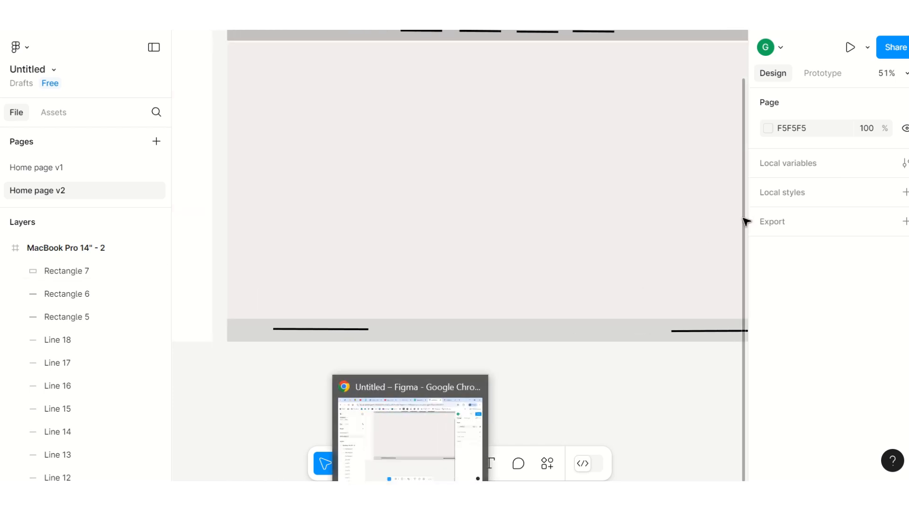
pyautogui.scroll(4, 744, 222)
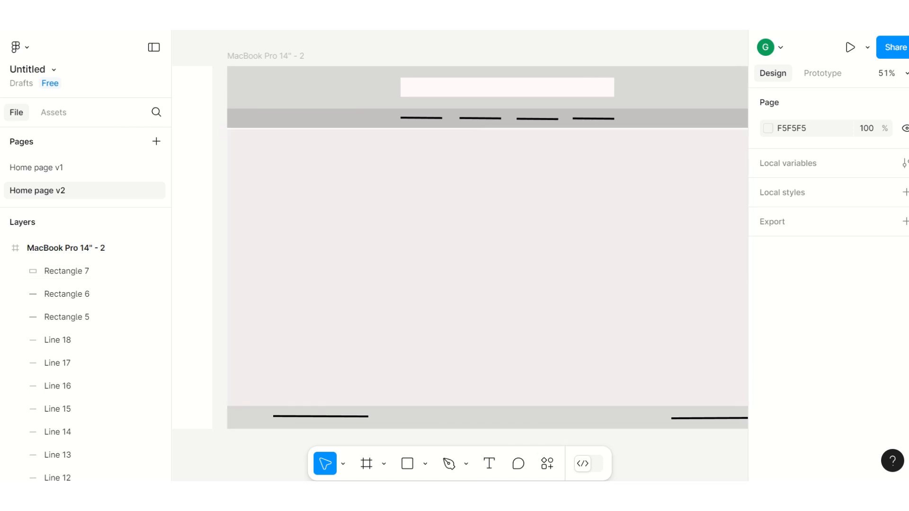
pyautogui.moveTo(462, 482); pyautogui.dragTo(483, 482)
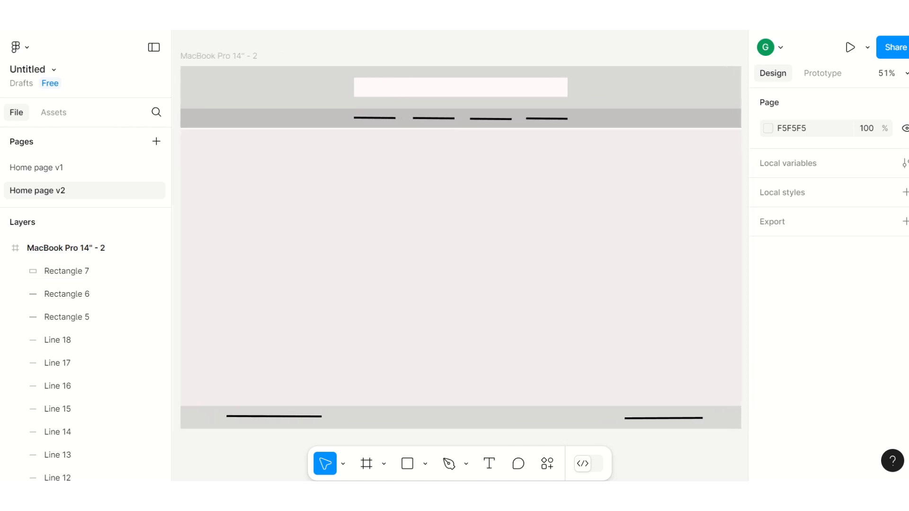
pyautogui.click(457, 139)
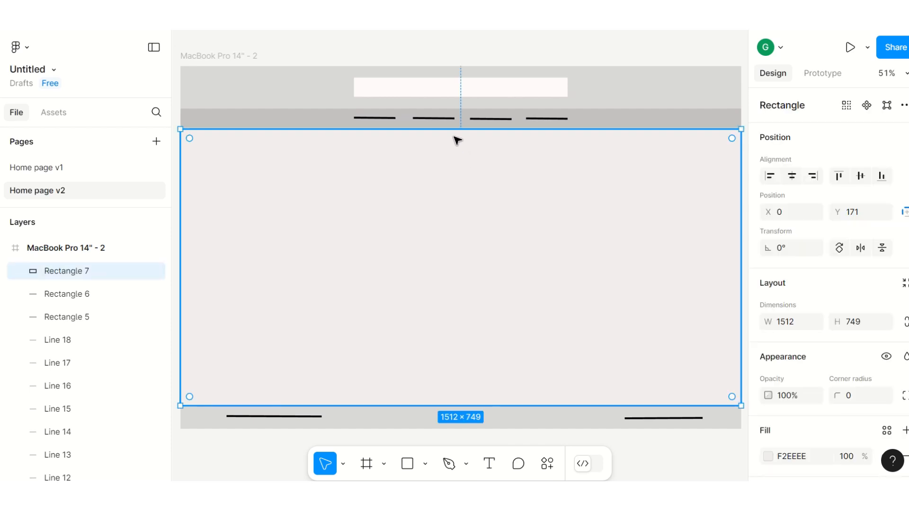
pyautogui.moveTo(456, 128); pyautogui.dragTo(457, 126)
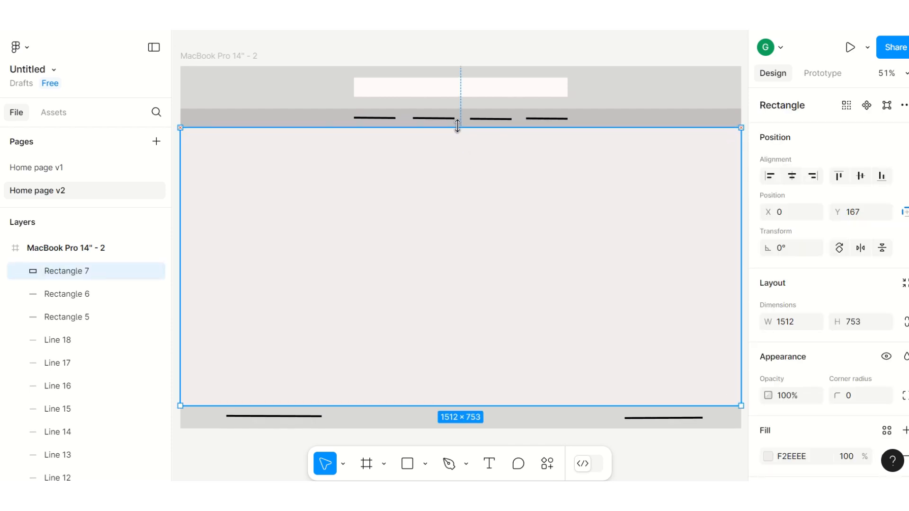
pyautogui.click(595, 52)
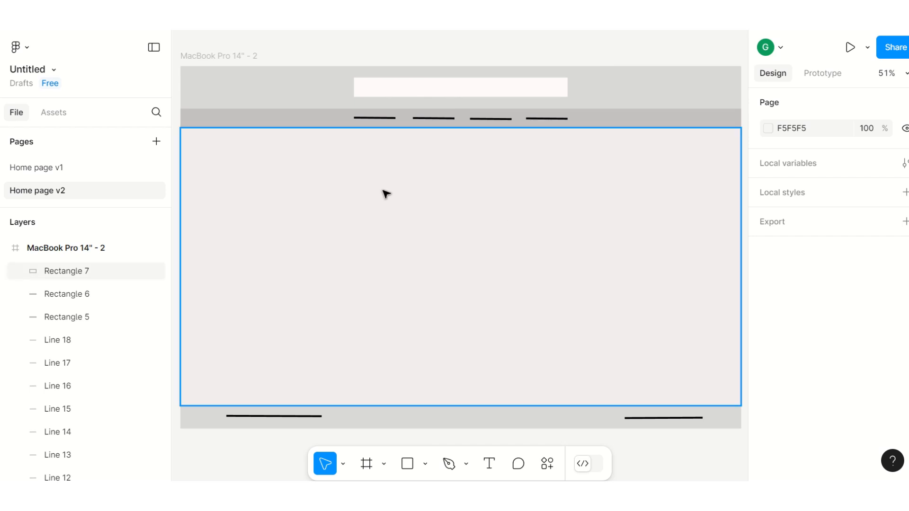
# Step: Move the body rectangle layer down the layer stack so it sits behind the wireframe lines
pyautogui.click(425, 465)
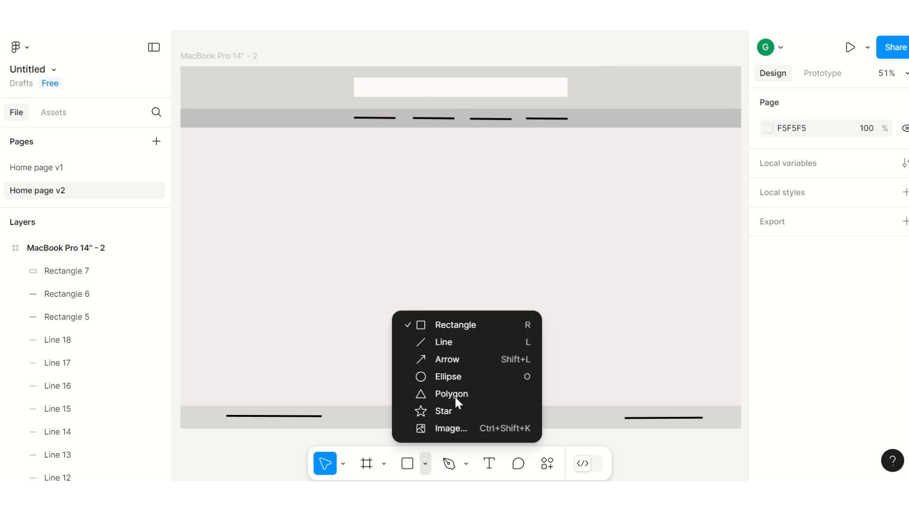
pyautogui.click(446, 323)
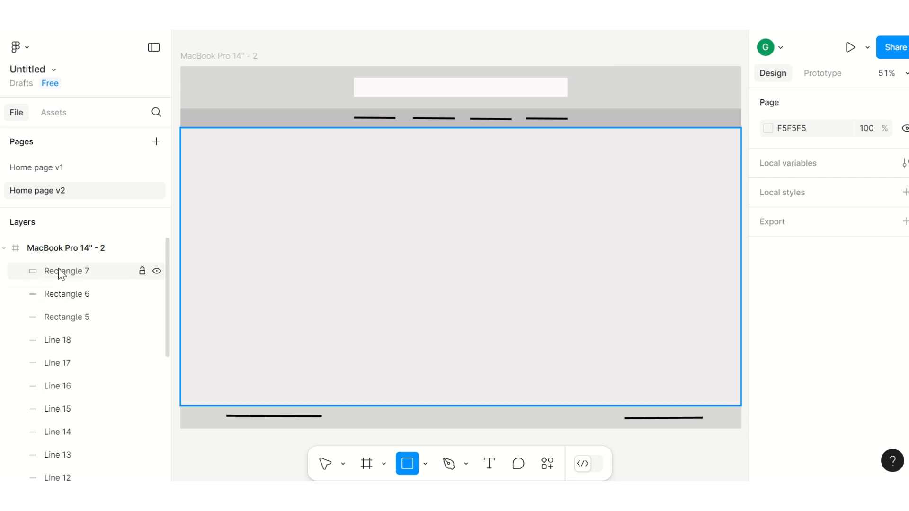
pyautogui.moveTo(60, 274); pyautogui.dragTo(62, 466)
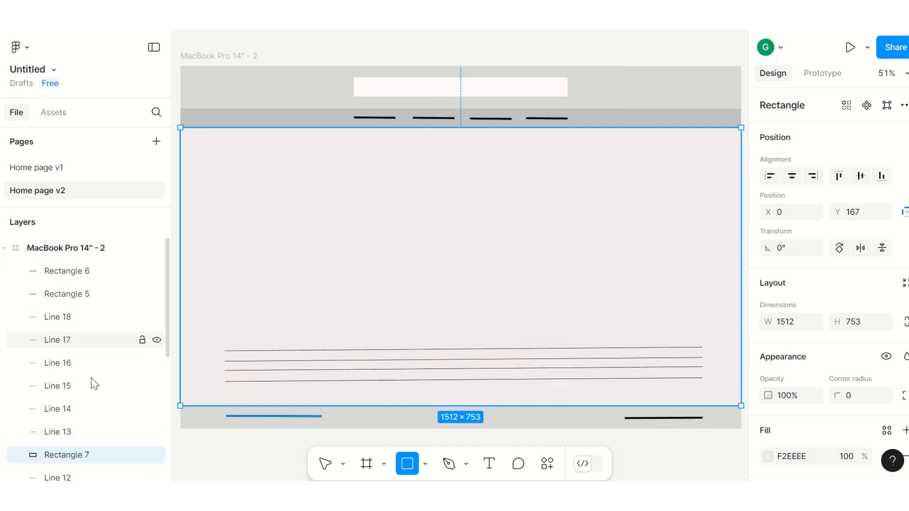
pyautogui.scroll(-7, 126, 368)
pyautogui.scroll(3, 126, 367)
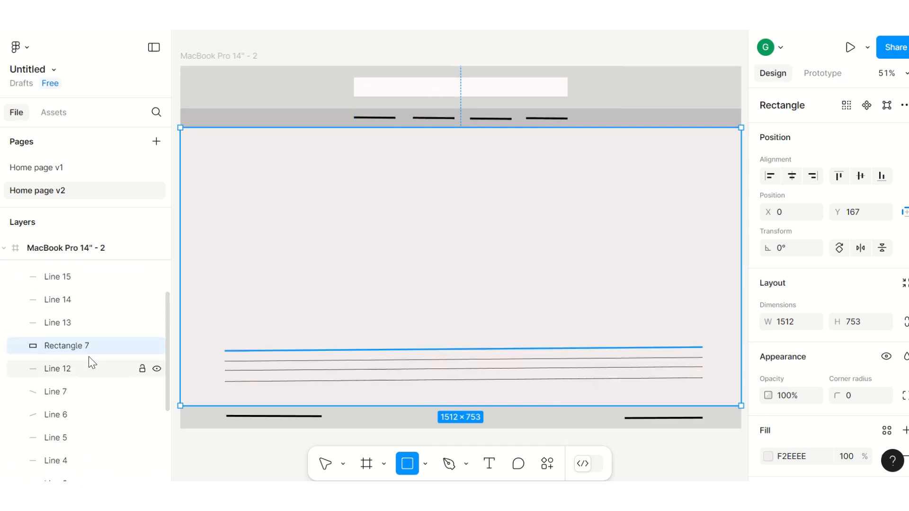
pyautogui.moveTo(67, 352); pyautogui.dragTo(73, 420)
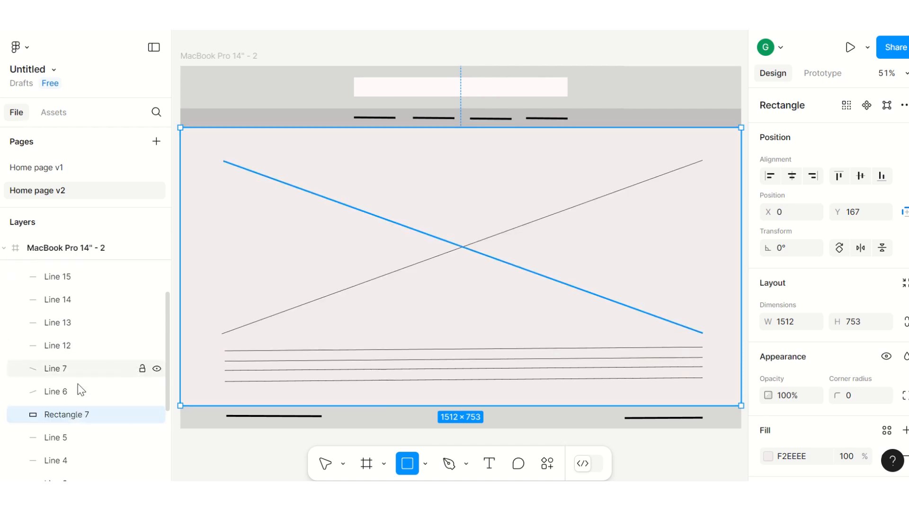
# Step: Lock and unlock the body rectangle layer
pyautogui.click(142, 415)
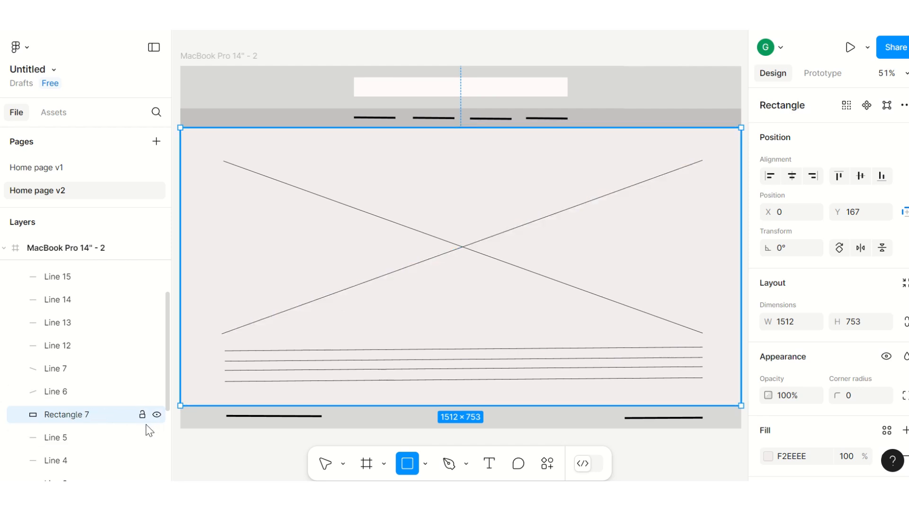
pyautogui.click(142, 415)
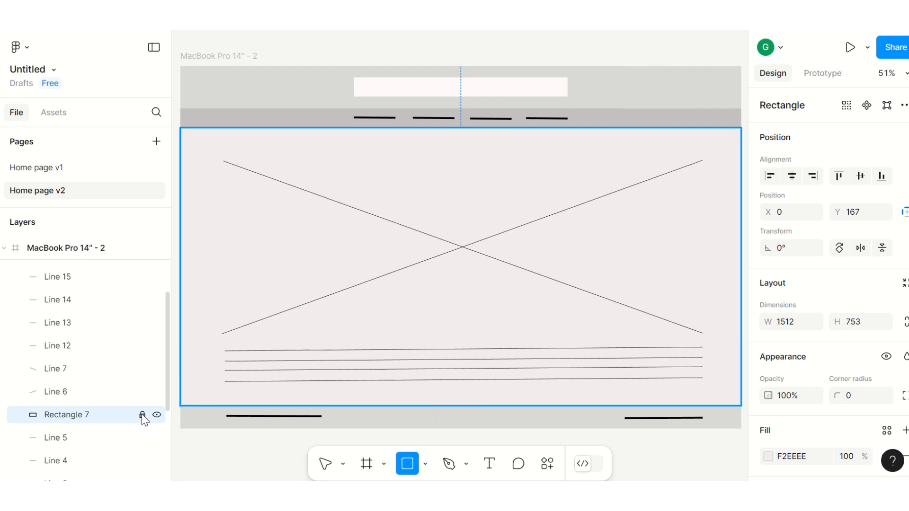
pyautogui.click(142, 415)
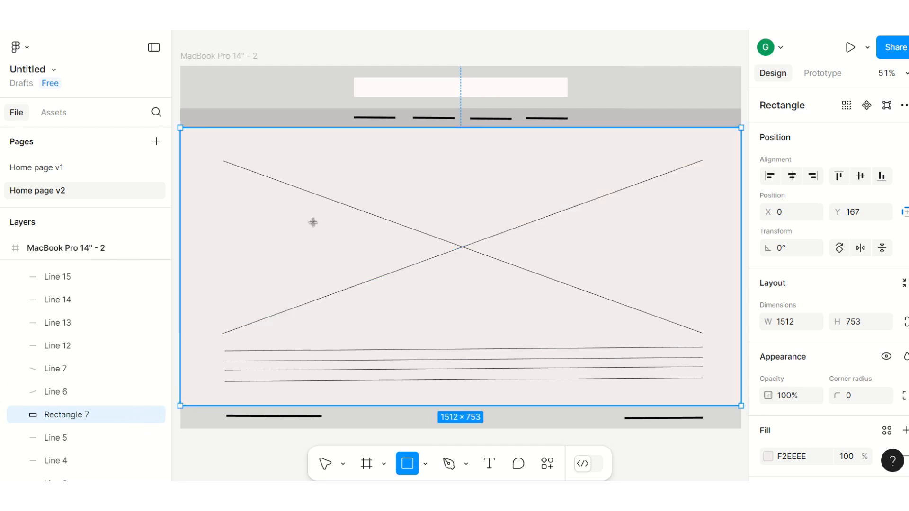
# Step: Draw a grey rectangle about 803 × 463 in the centre of the image placeholder cross
pyautogui.click(427, 469)
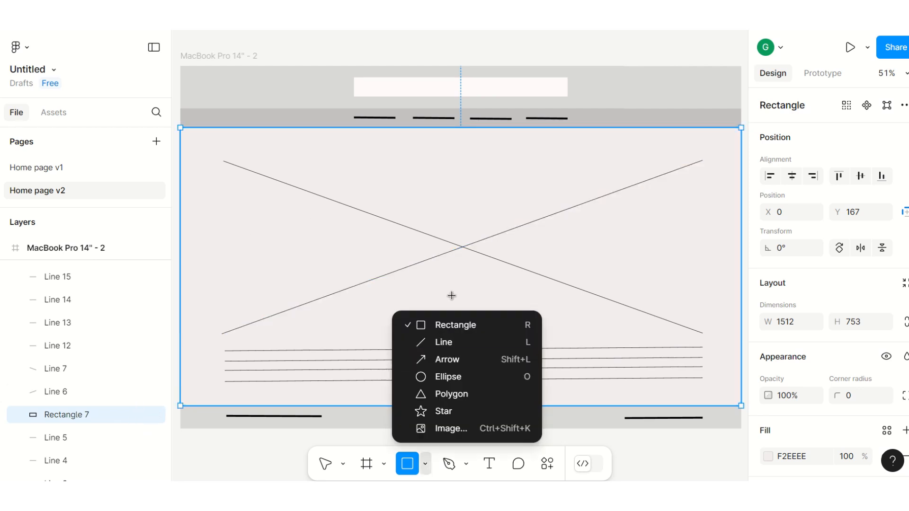
pyautogui.click(443, 327)
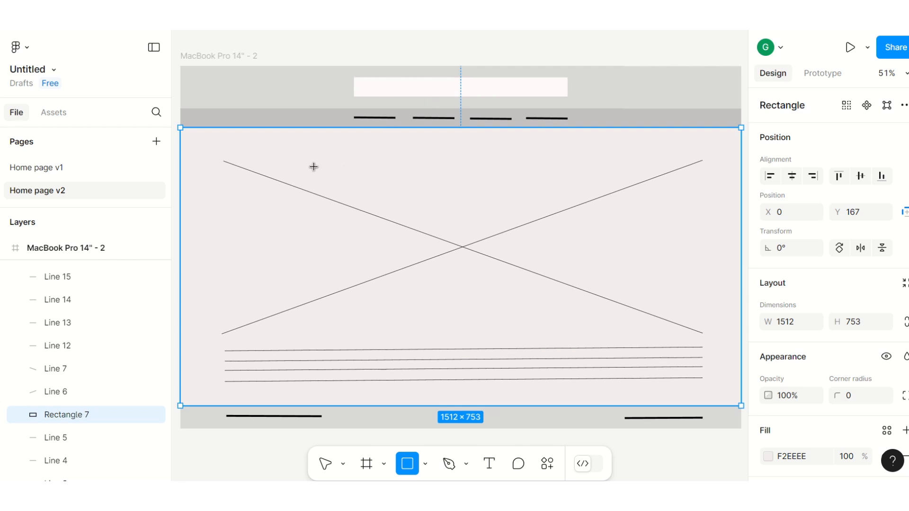
pyautogui.moveTo(314, 162); pyautogui.dragTo(611, 334)
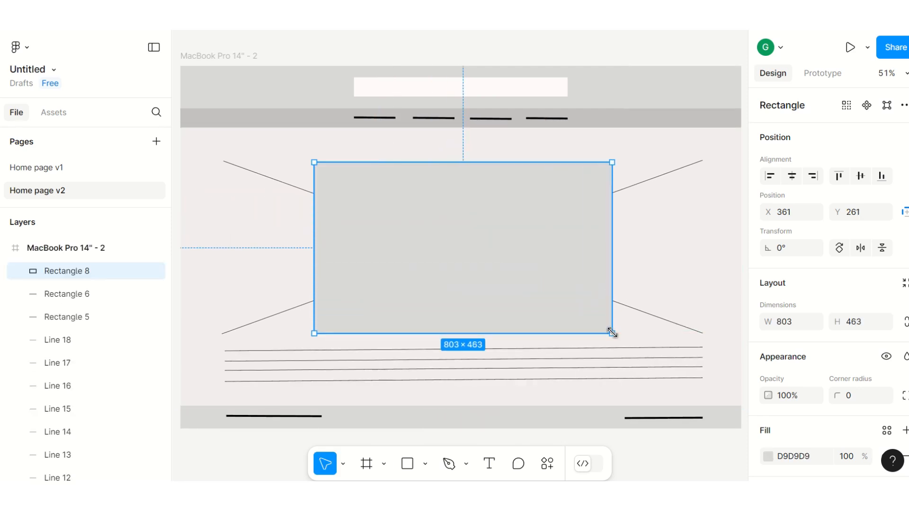
# Step: Set the image placeholder rectangle's fill to white FFFFFF
pyautogui.click(780, 459)
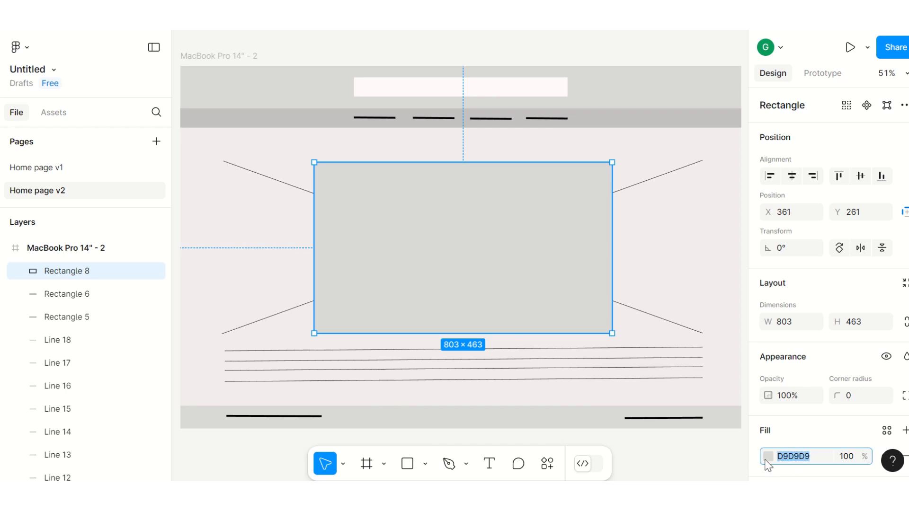
pyautogui.click(768, 457)
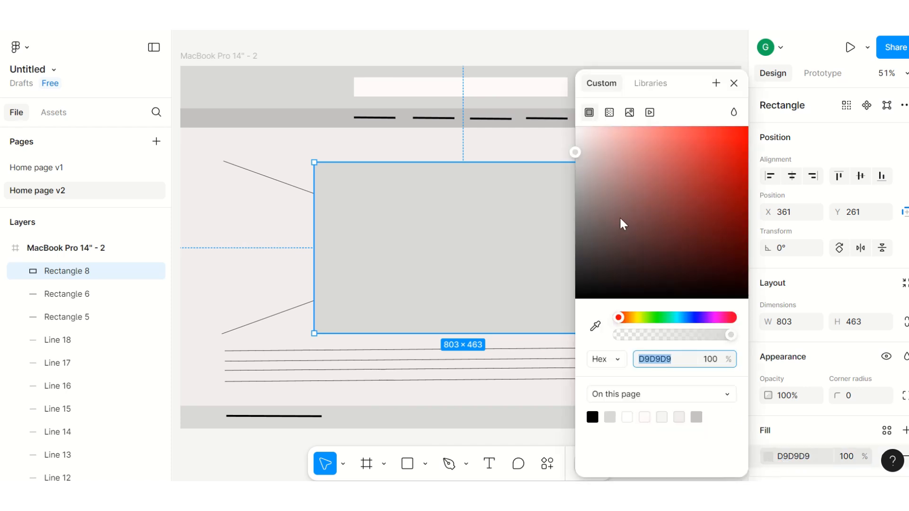
pyautogui.click(576, 128)
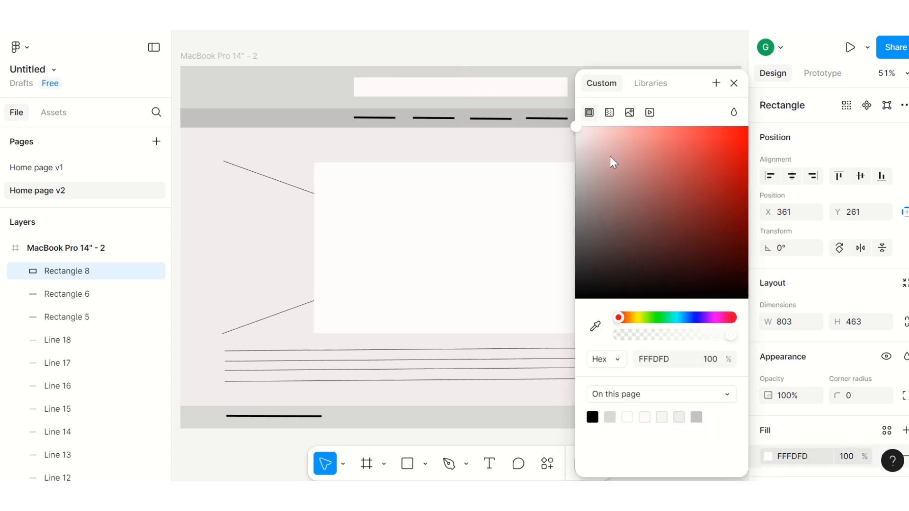
pyautogui.click(671, 359)
pyautogui.moveTo(671, 359); pyautogui.dragTo(654, 359)
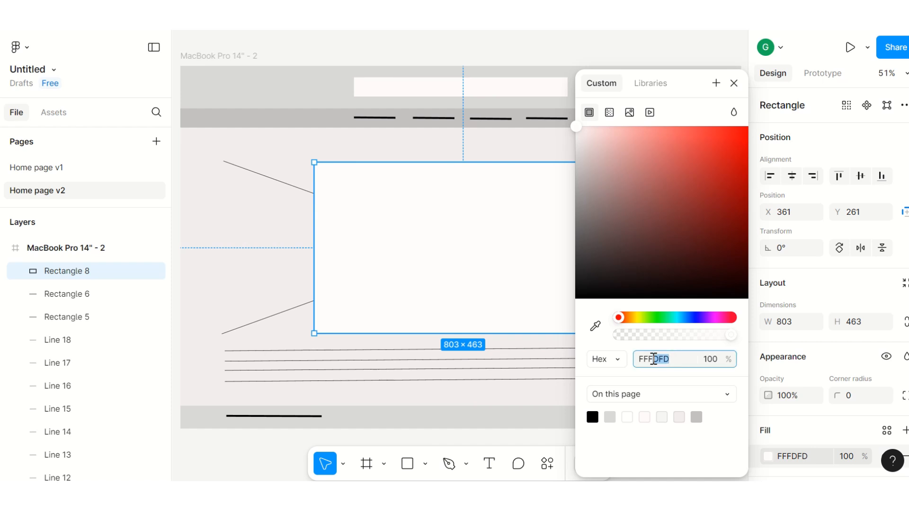
pyautogui.write('fff')
pyautogui.press('Return')
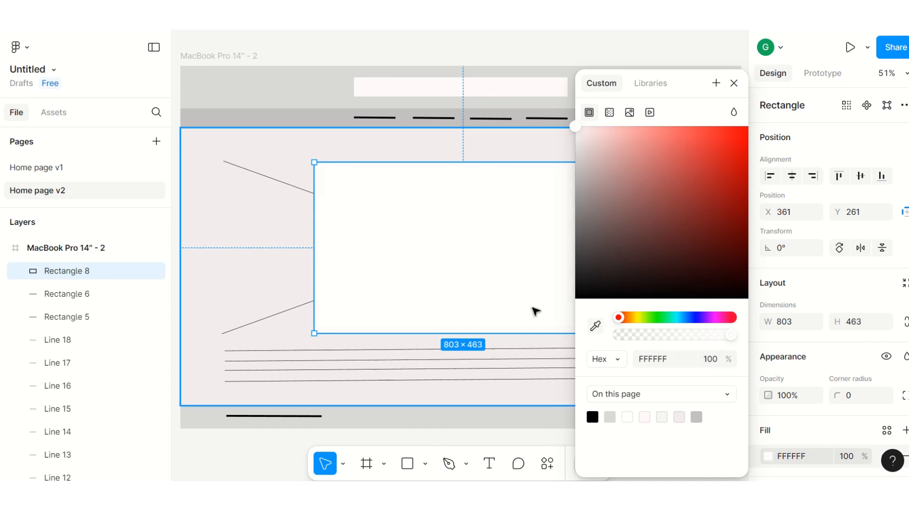
pyautogui.click(187, 46)
# Step: Move the image placeholder rectangle layer below the cross lines so they sit on top of it
pyautogui.click(270, 181)
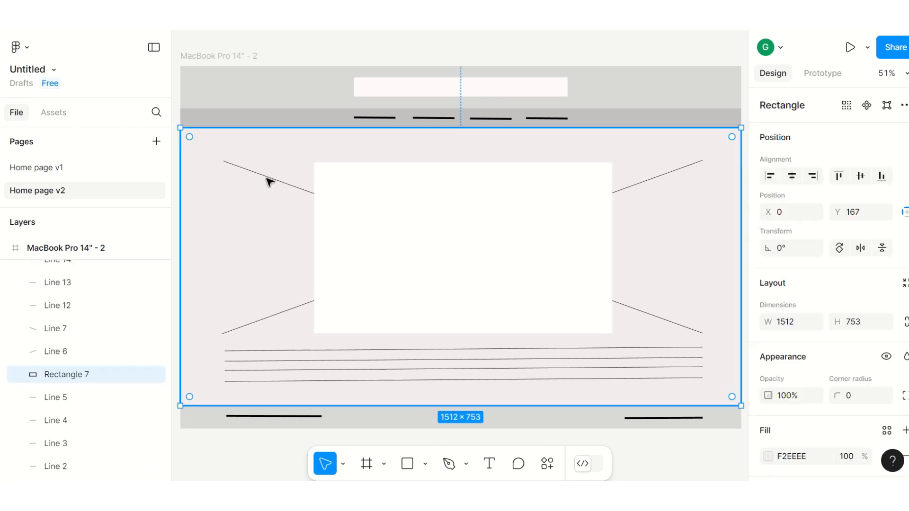
pyautogui.click(448, 237)
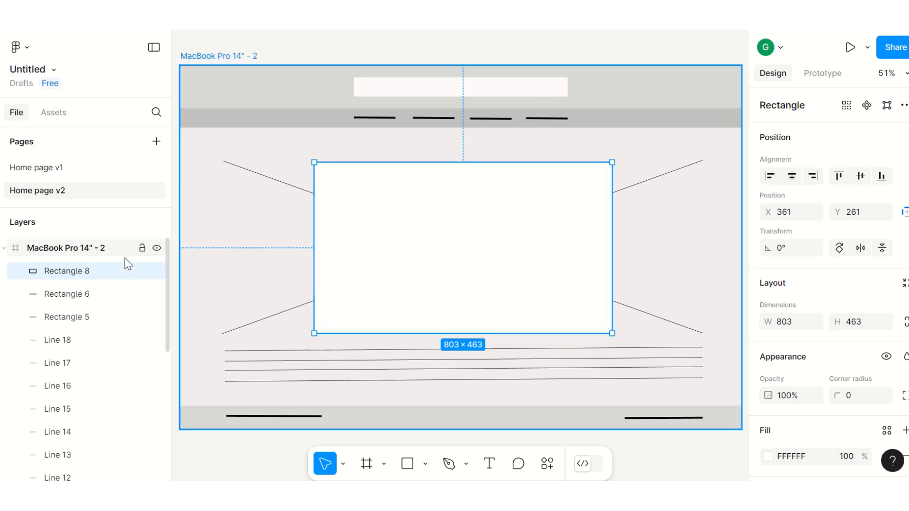
pyautogui.moveTo(77, 276); pyautogui.dragTo(72, 460)
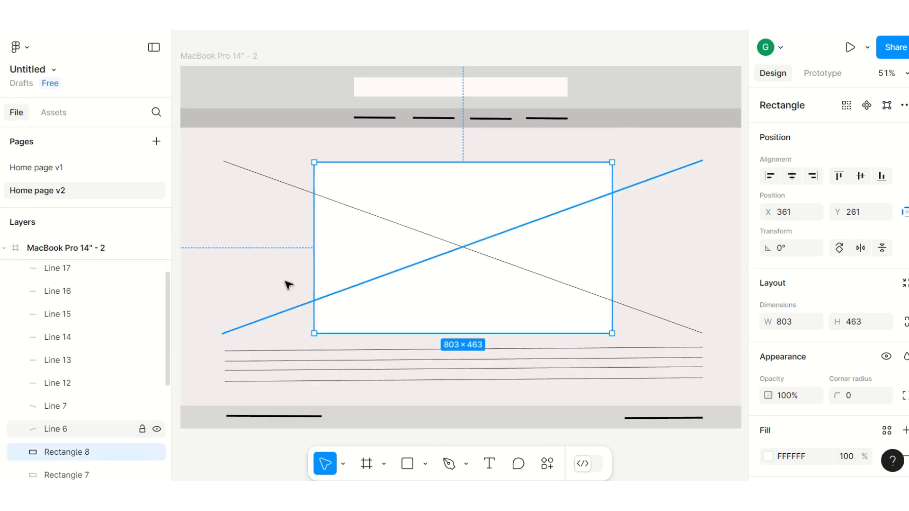
# Step: Trim both diagonal cross lines so each runs exactly corner to corner across the image placeholder rectangle
pyautogui.click(284, 182)
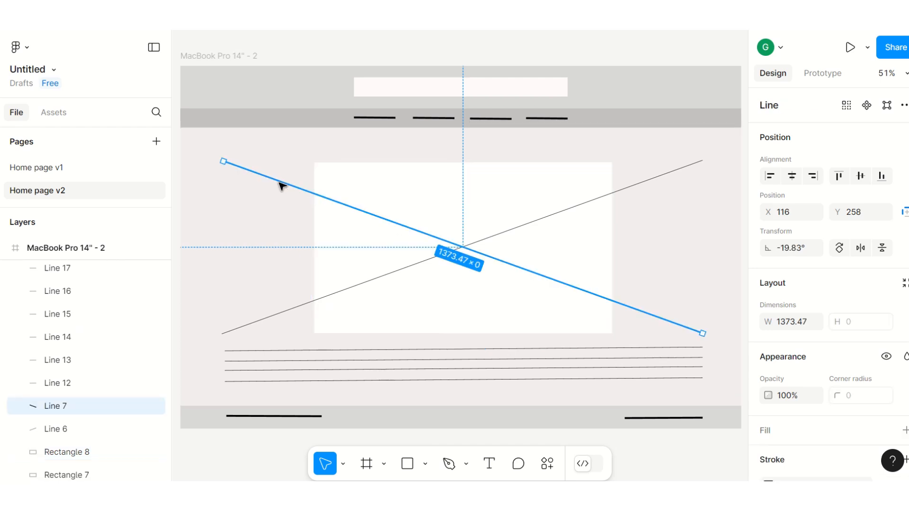
pyautogui.moveTo(221, 161); pyautogui.dragTo(315, 163)
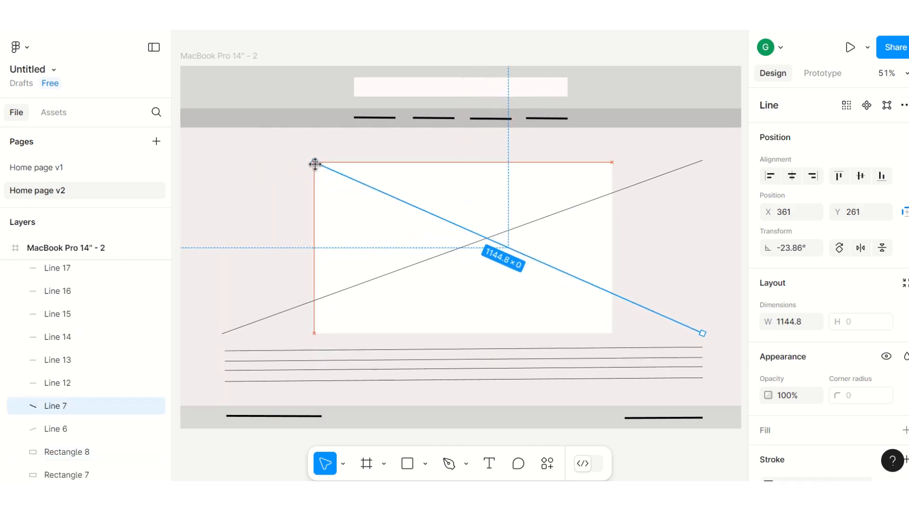
pyautogui.moveTo(702, 333); pyautogui.dragTo(611, 333)
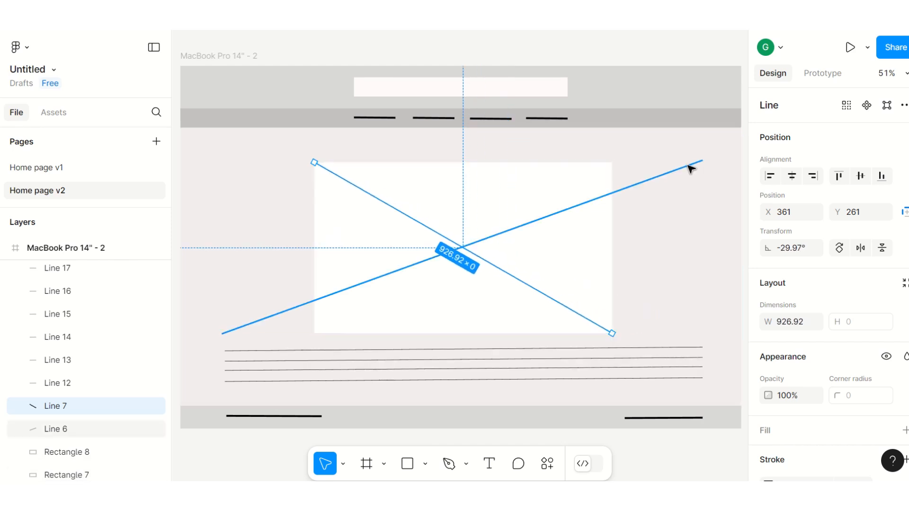
pyautogui.click(702, 162)
pyautogui.moveTo(702, 162); pyautogui.dragTo(610, 166)
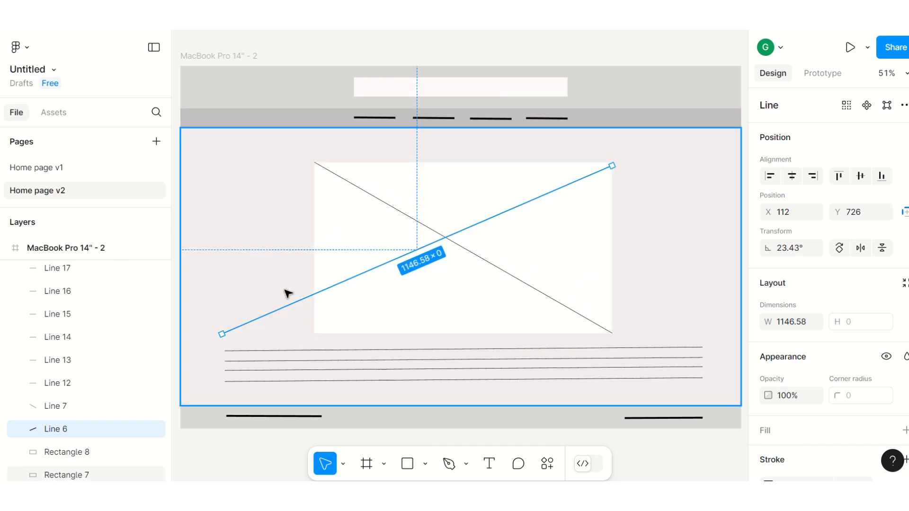
pyautogui.moveTo(223, 333); pyautogui.dragTo(312, 330)
pyautogui.click(207, 182)
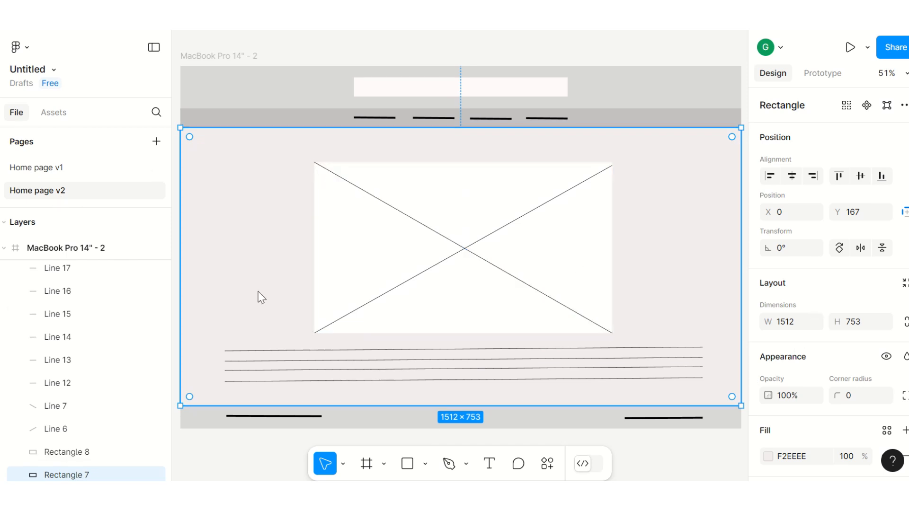
# Step: Draw a thin rectangle about 254 × 27 centred above the image placeholder as a title bar
pyautogui.click(424, 465)
pyautogui.click(444, 326)
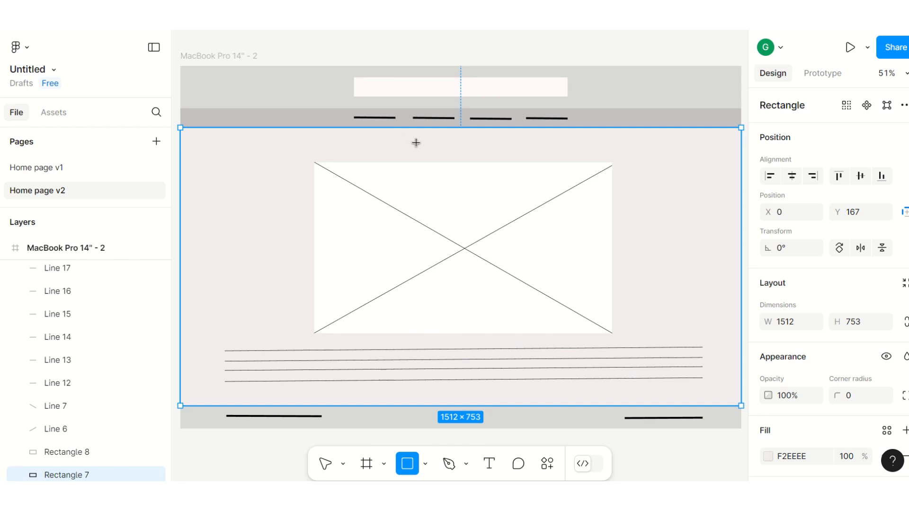
pyautogui.moveTo(417, 142); pyautogui.dragTo(511, 152)
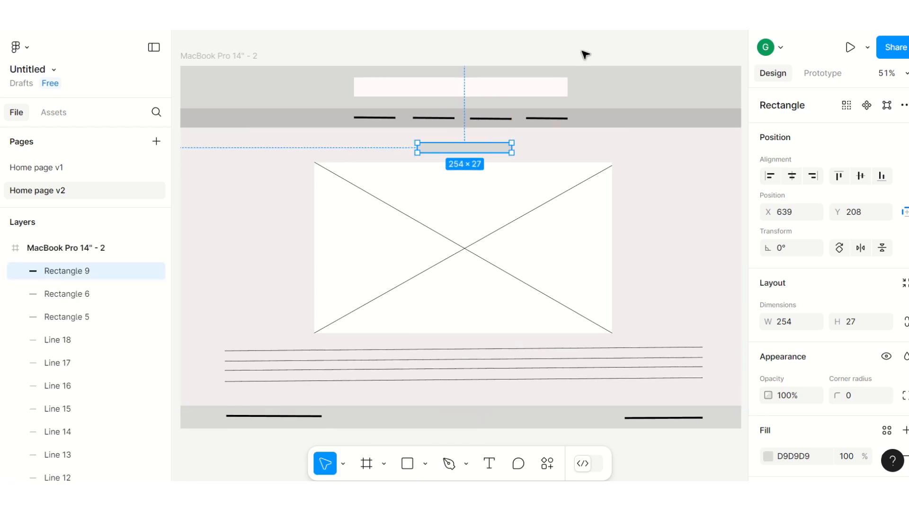
pyautogui.click(584, 53)
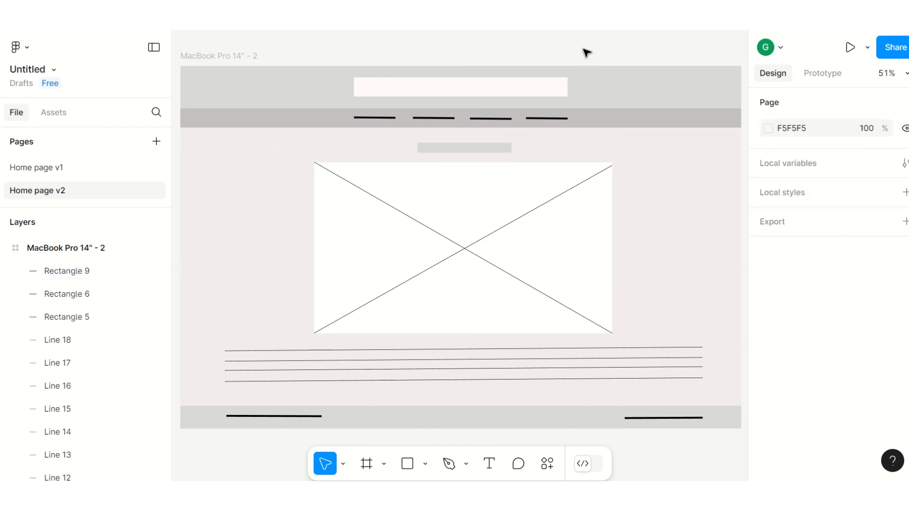
# Step: Try lighter grey fills on the thin title rectangle from the colour picker
pyautogui.click(455, 147)
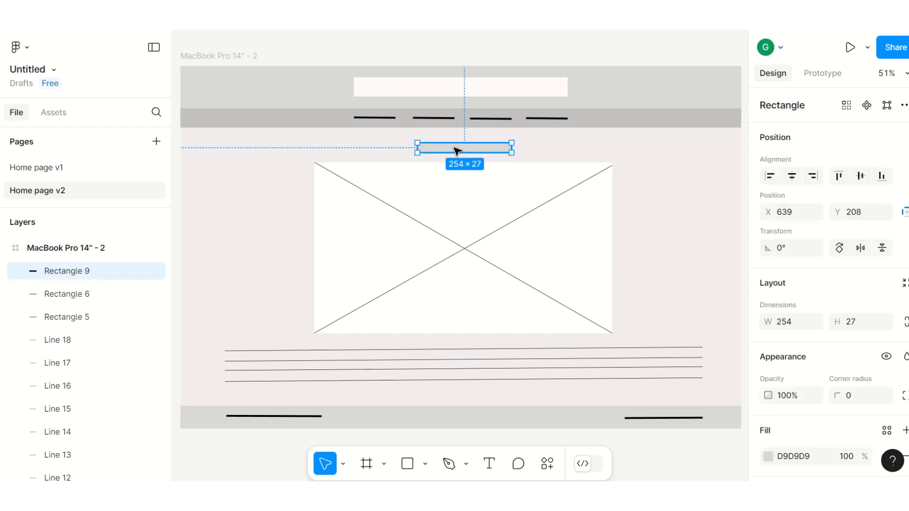
pyautogui.click(768, 456)
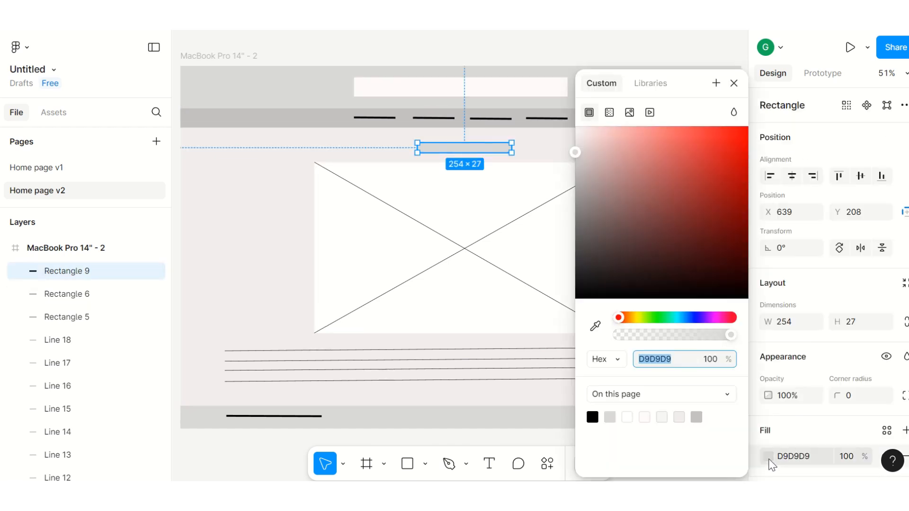
pyautogui.click(578, 138)
pyautogui.click(355, 55)
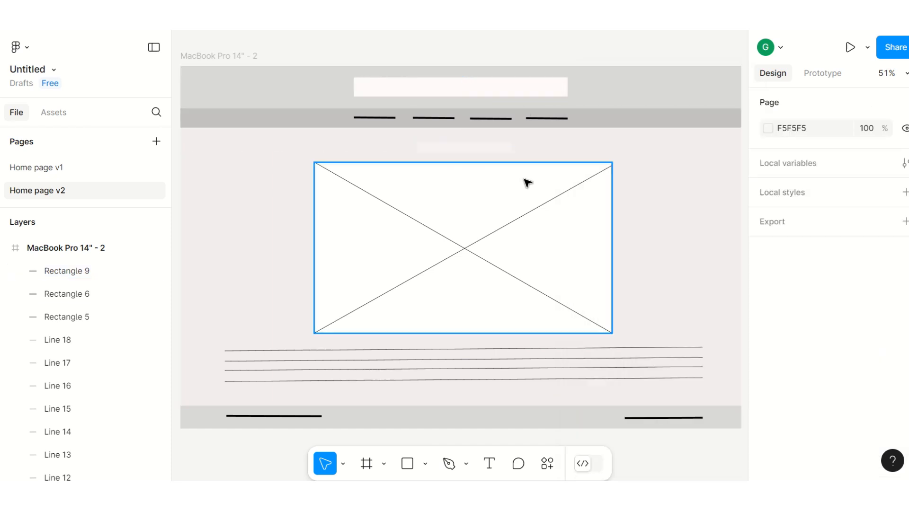
pyautogui.click(463, 150)
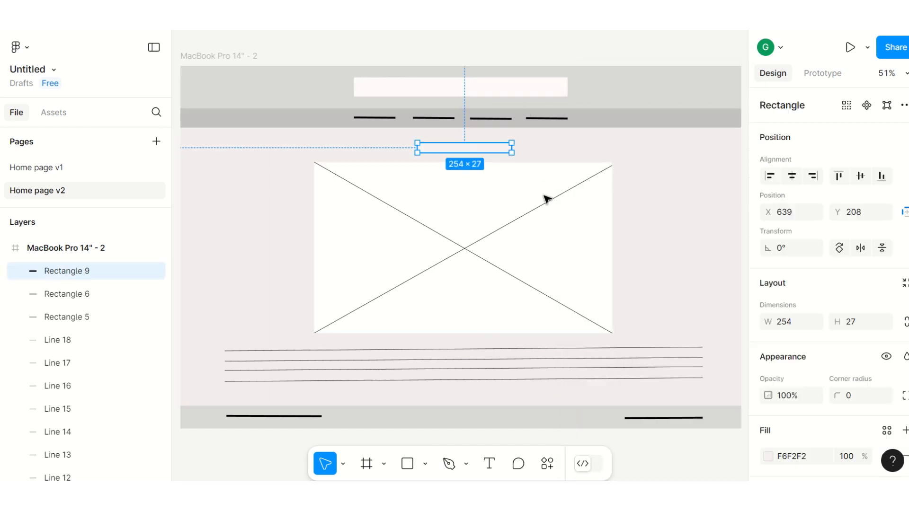
pyautogui.click(767, 457)
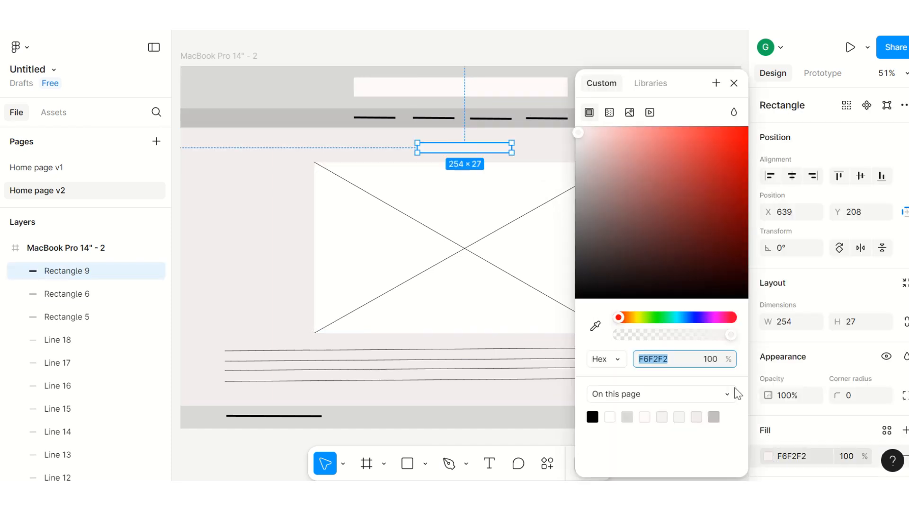
pyautogui.click(576, 140)
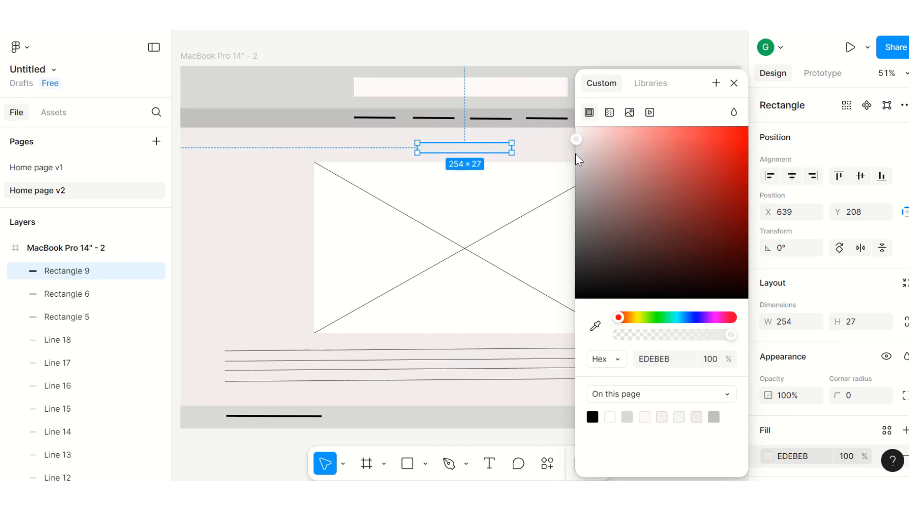
pyautogui.click(577, 148)
pyautogui.click(531, 55)
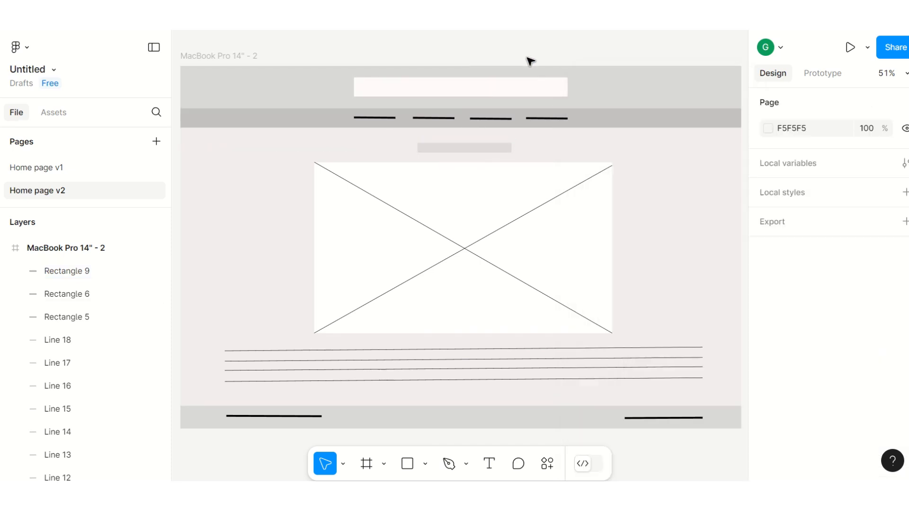
# Step: Set the thin title rectangle's fill to grey D6D5D5
pyautogui.click(454, 149)
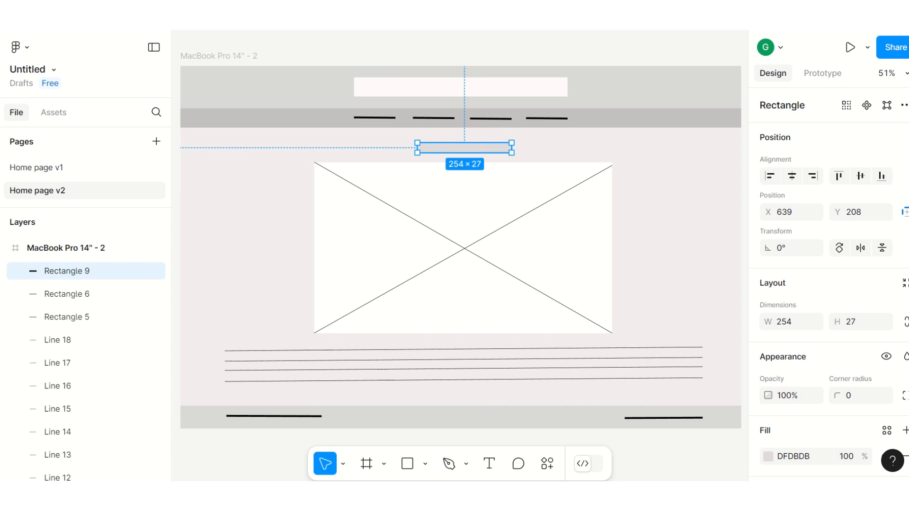
pyautogui.click(768, 457)
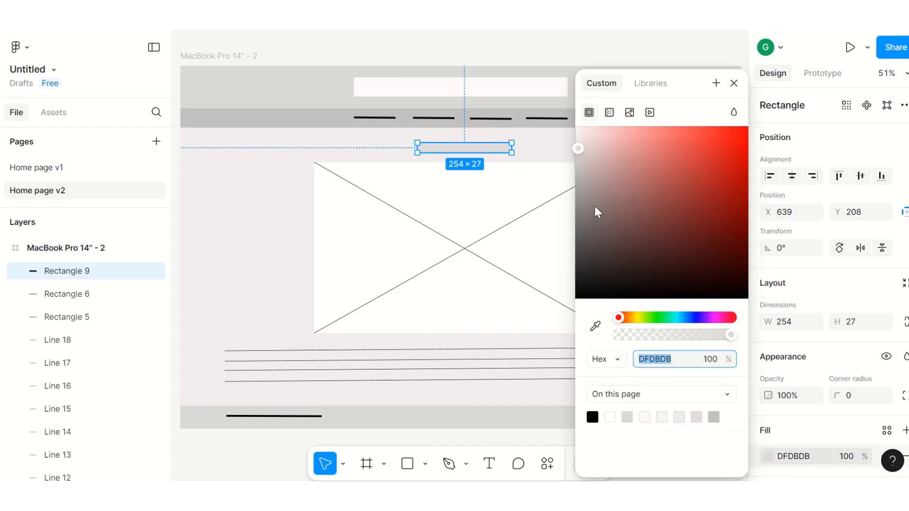
pyautogui.click(575, 160)
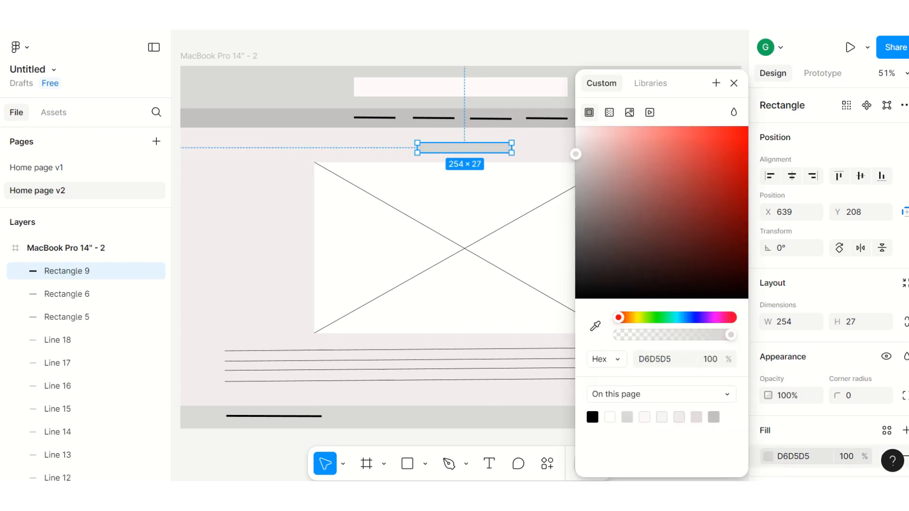
pyautogui.click(523, 42)
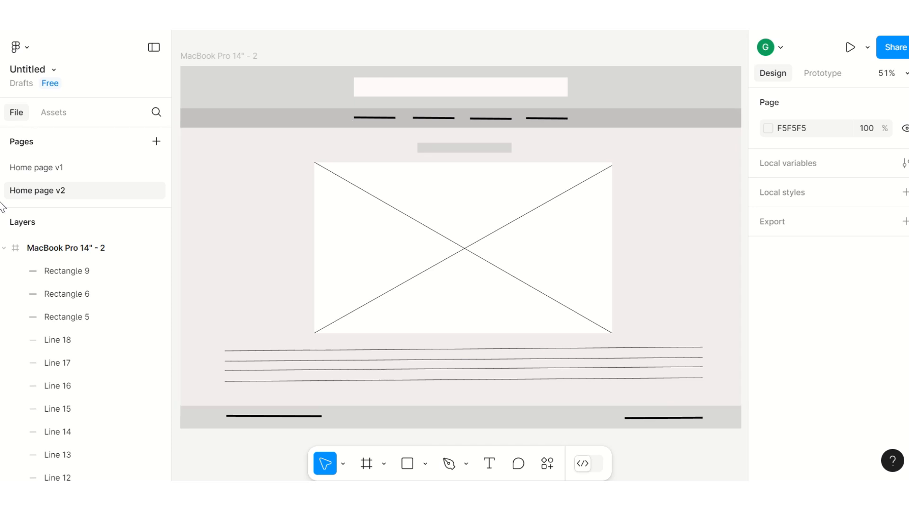
# Step: Compare the layout with the Home page v1 page, then return to Home page v2
pyautogui.click(28, 167)
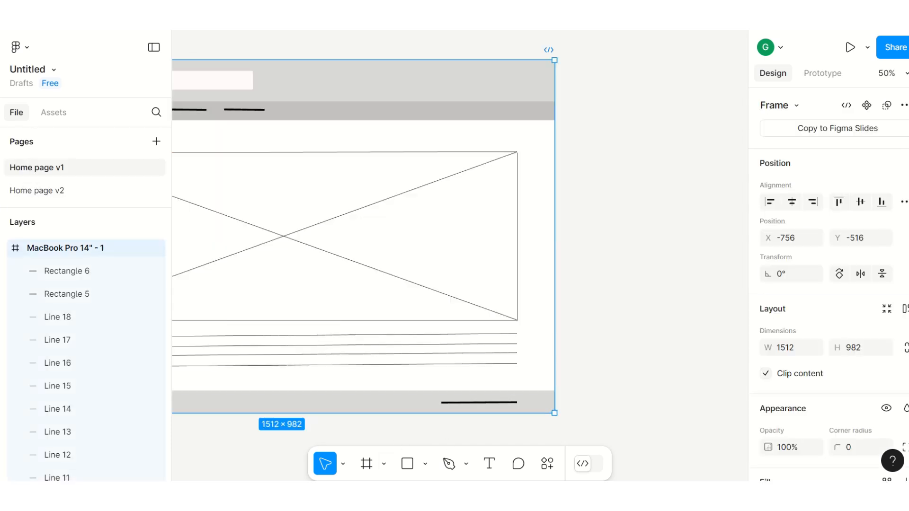
pyautogui.hscroll(-5, 307, 473)
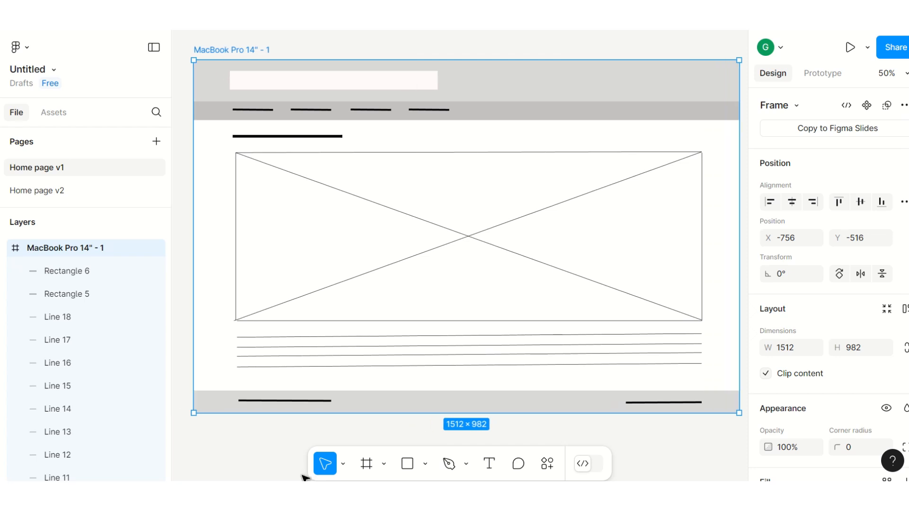
pyautogui.hscroll(1, 307, 474)
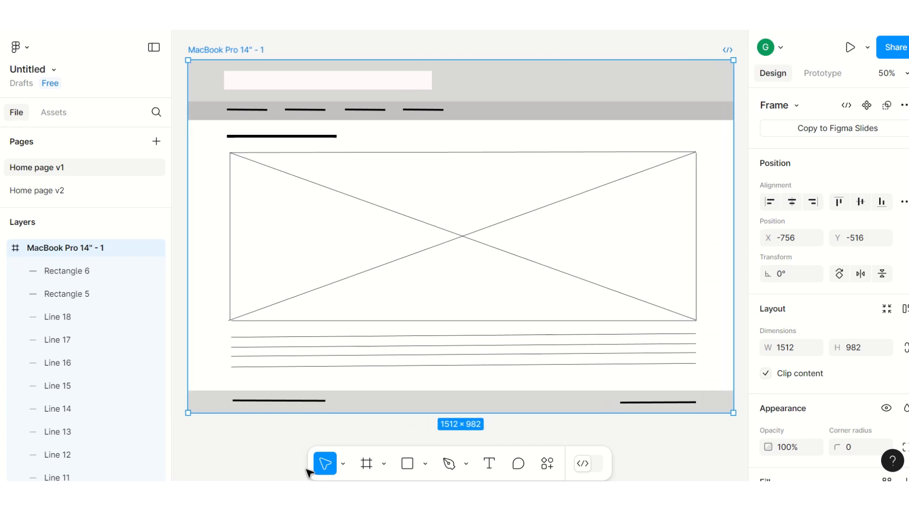
pyautogui.click(66, 192)
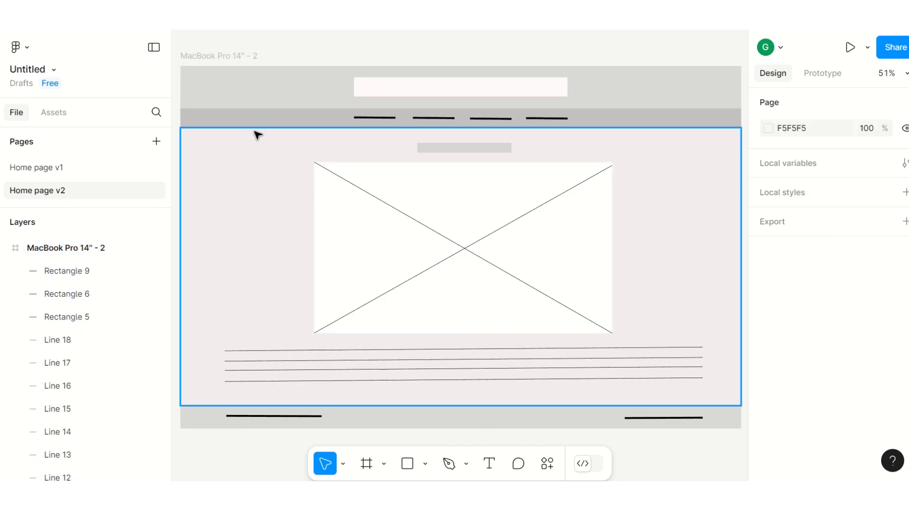
# Step: Add a new page named Home page colour v1, then open the Home page v1 page
pyautogui.click(157, 142)
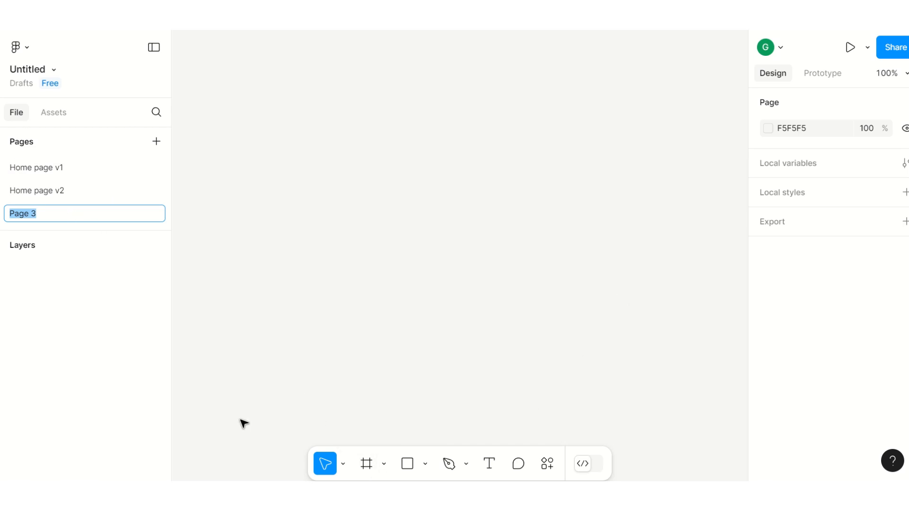
pyautogui.write('Home p')
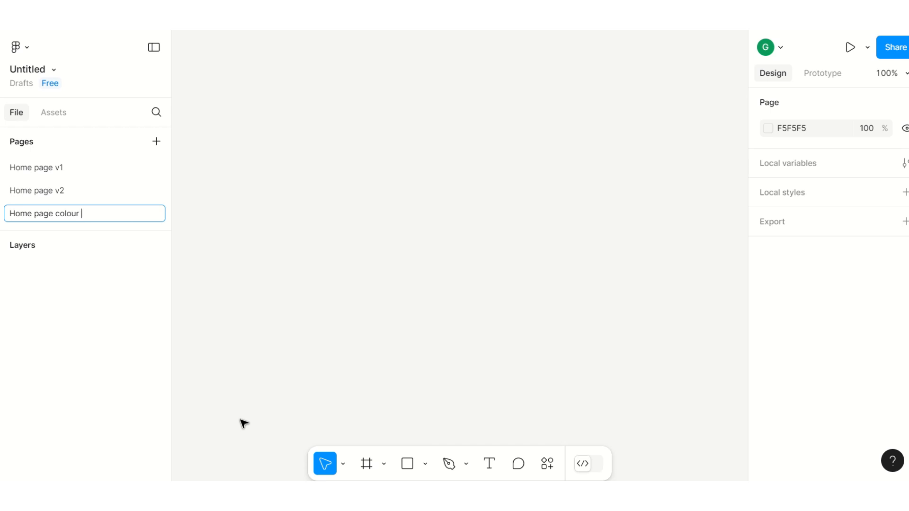
pyautogui.press('Return')
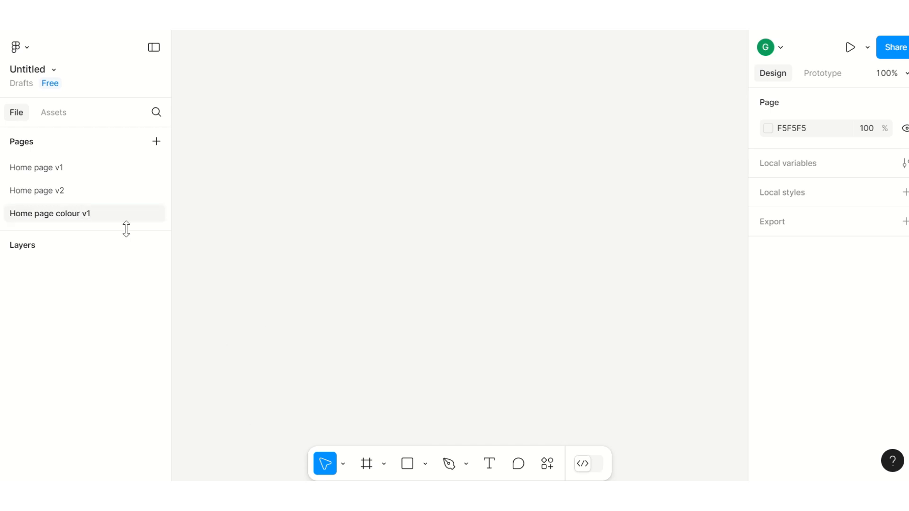
pyautogui.click(36, 170)
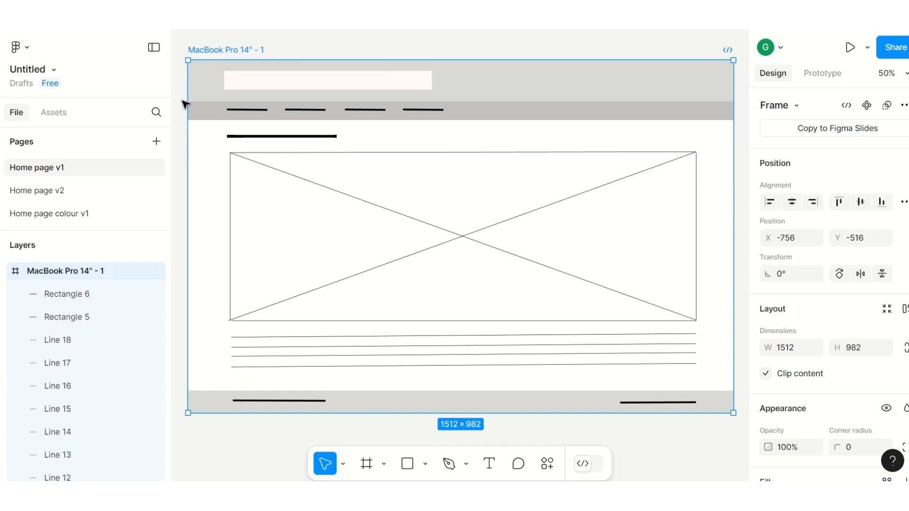
# Step: Open the Home page colour v1 page and add a MacBook Pro 14" desktop frame
pyautogui.click(52, 216)
pyautogui.click(367, 465)
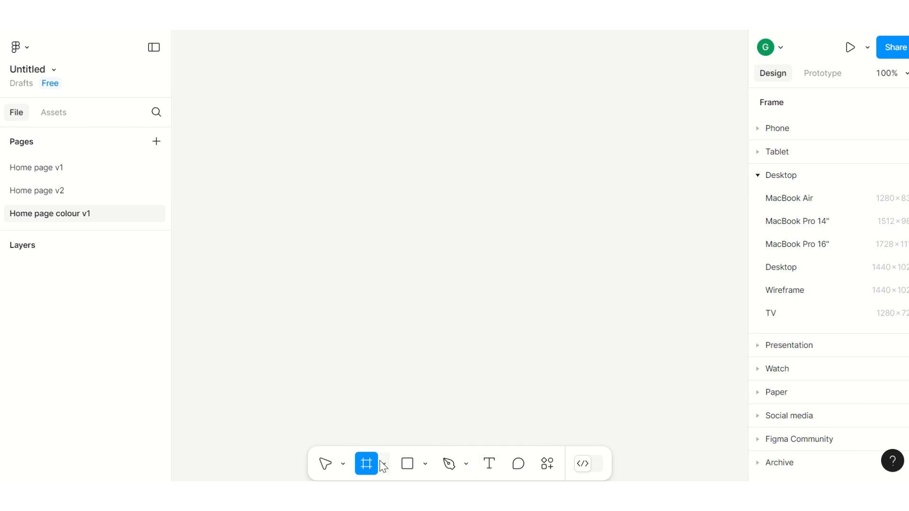
pyautogui.click(785, 223)
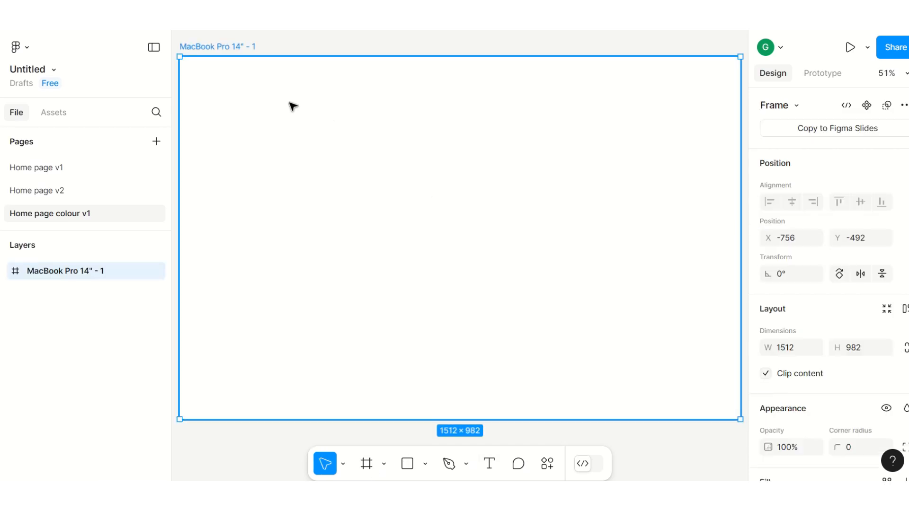
# Step: Copy the wireframe frame from Home page v1 and paste it into the Home page colour v1 page
pyautogui.click(45, 174)
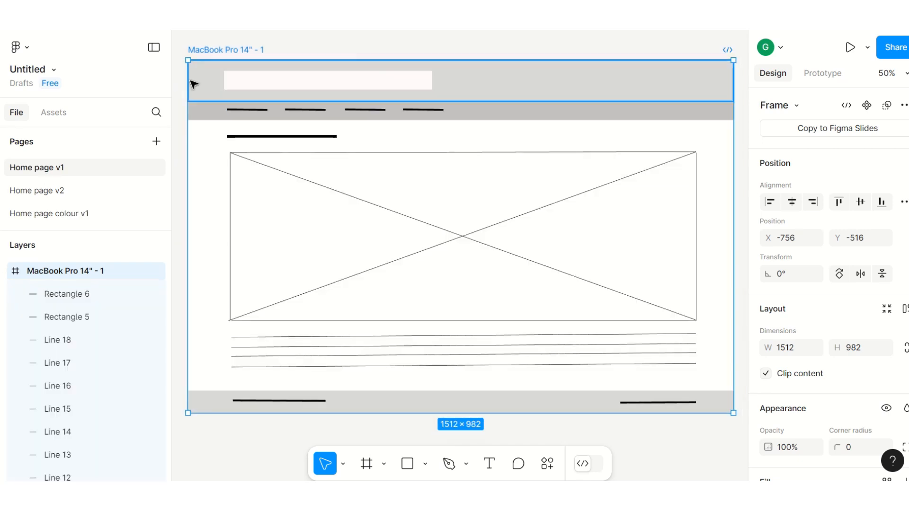
pyautogui.click(181, 47)
pyautogui.moveTo(181, 48); pyautogui.dragTo(629, 339)
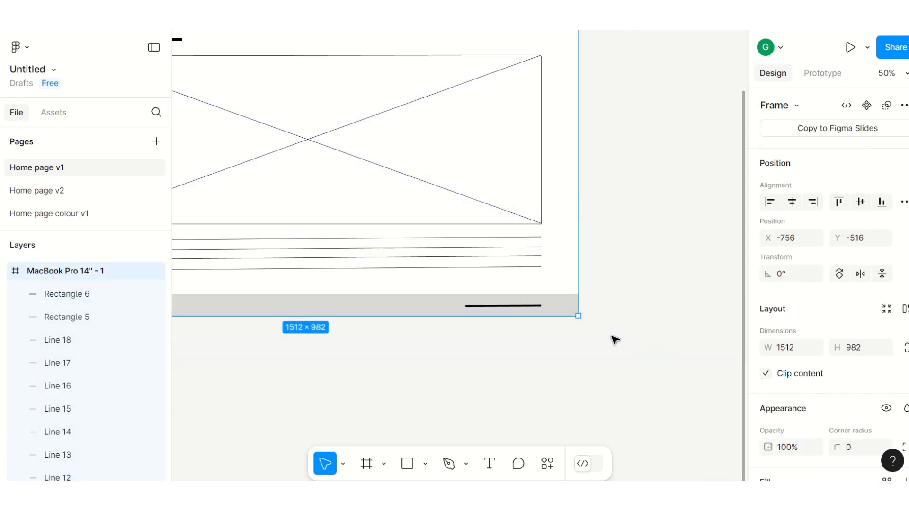
pyautogui.click(63, 213)
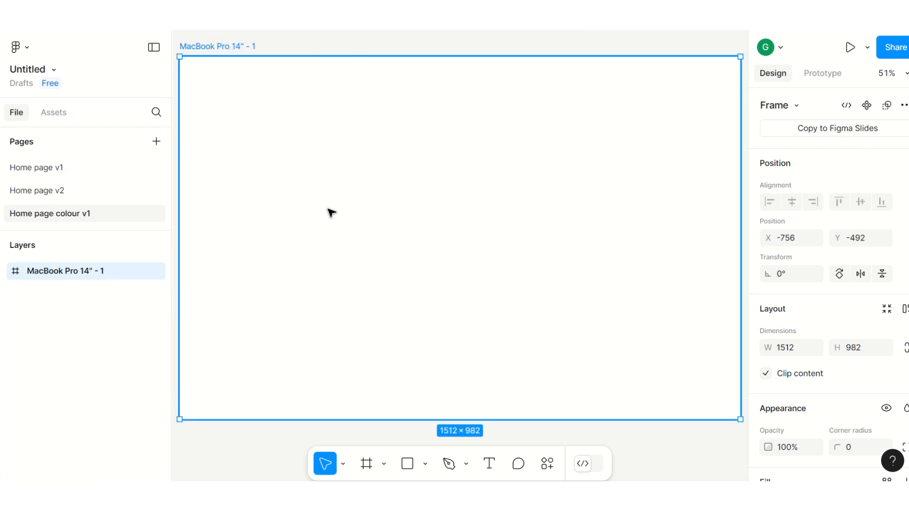
pyautogui.hotkey('ctrl', 'v')
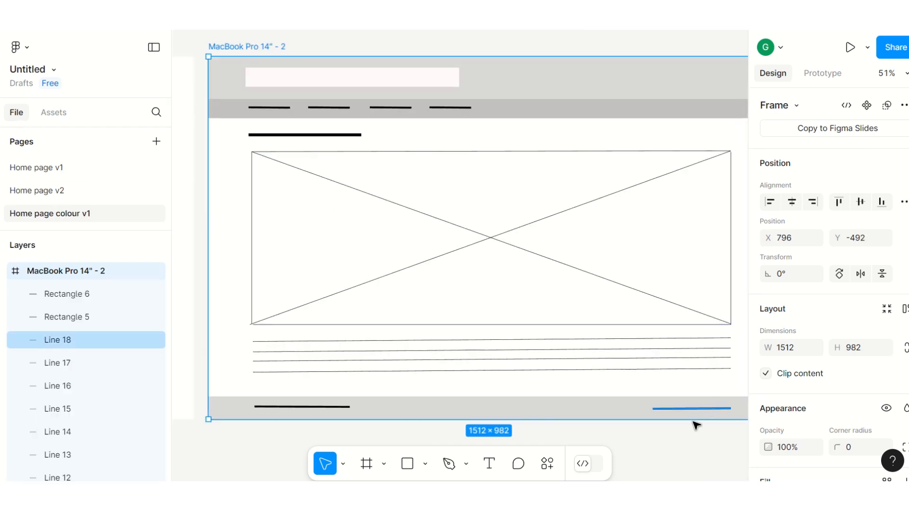
# Step: Switch to PowerPoint to review the colour palette swatch slide, then return to Figma
pyautogui.hscroll(-1, 459, 238)
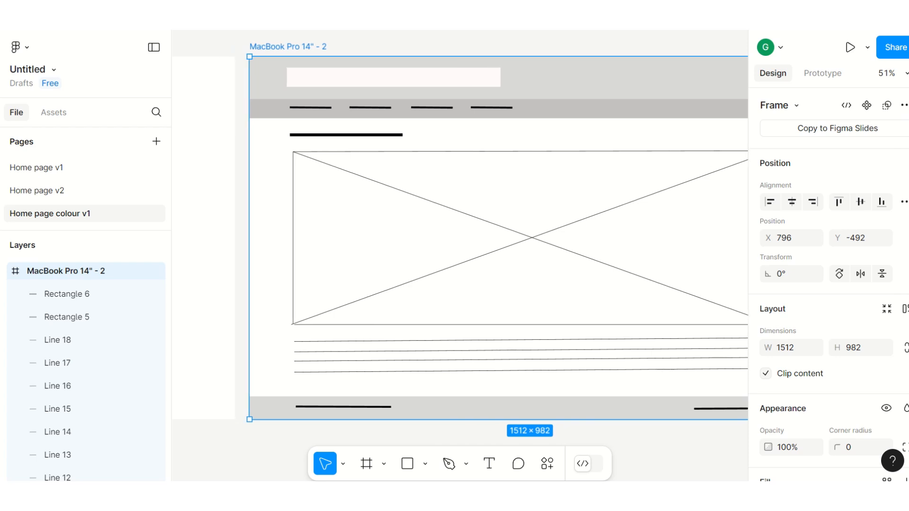
pyautogui.hscroll(2, 459, 237)
pyautogui.hscroll(-1, 459, 237)
pyautogui.hscroll(1, 464, 238)
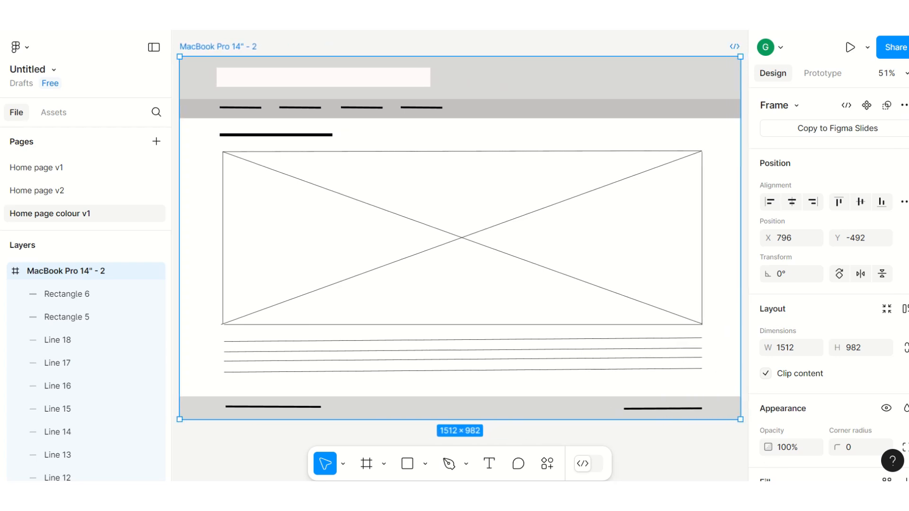
pyautogui.moveTo(230, 493)
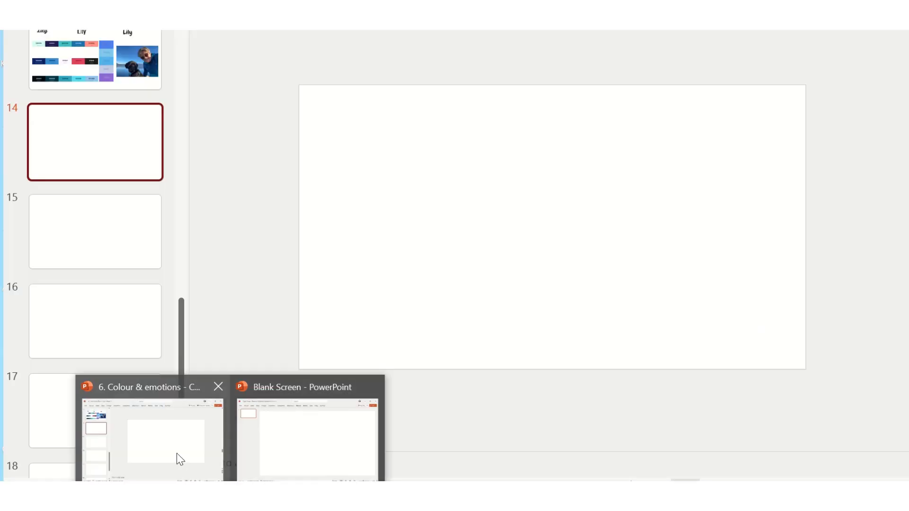
pyautogui.click(176, 452)
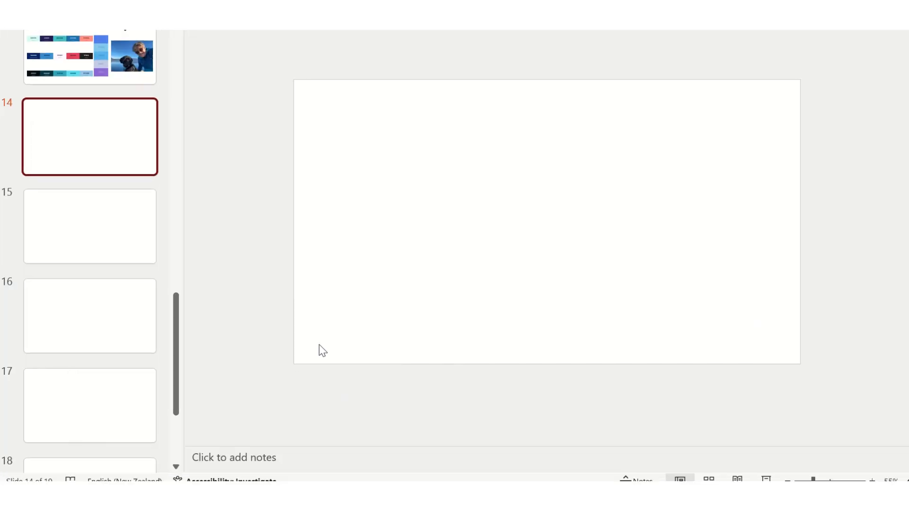
pyautogui.click(99, 56)
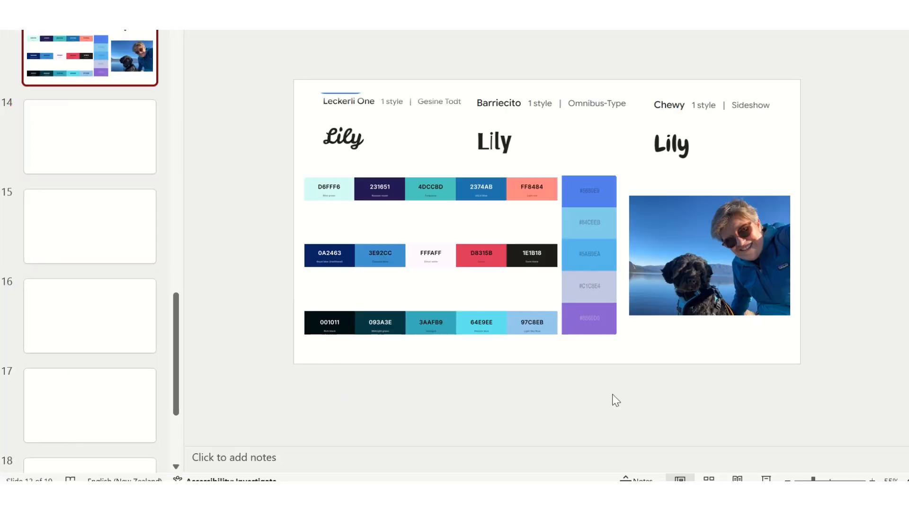
pyautogui.moveTo(813, 479); pyautogui.dragTo(831, 479)
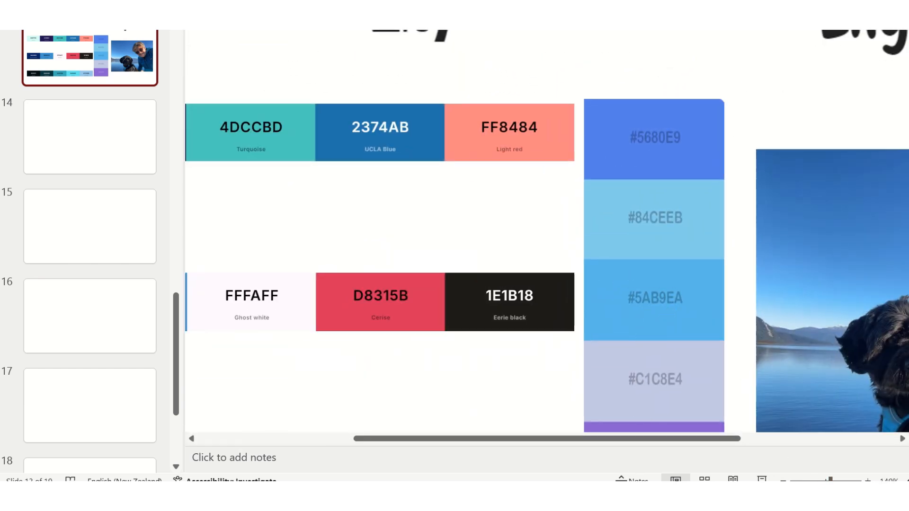
pyautogui.moveTo(410, 498)
pyautogui.click(410, 430)
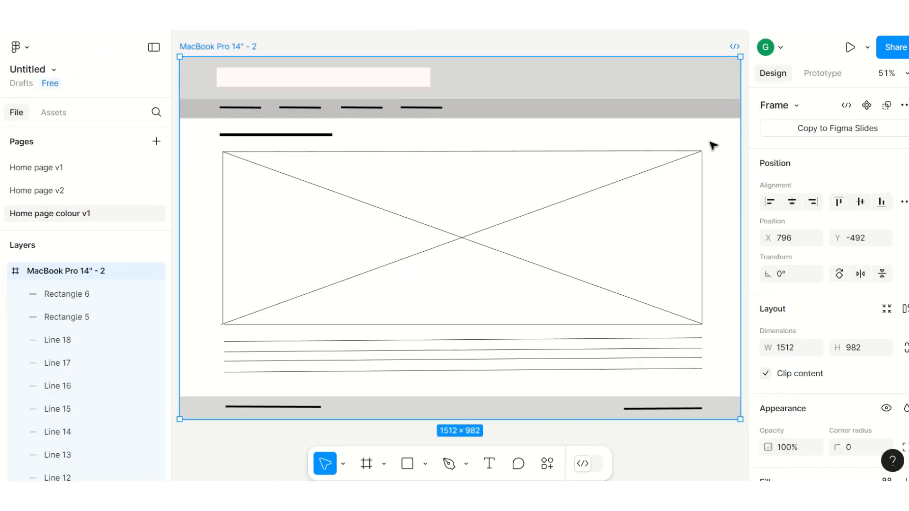
# Step: Set the page background colour to 5AE4
pyautogui.hotkey('shift', 'Right')
pyautogui.press('Escape')
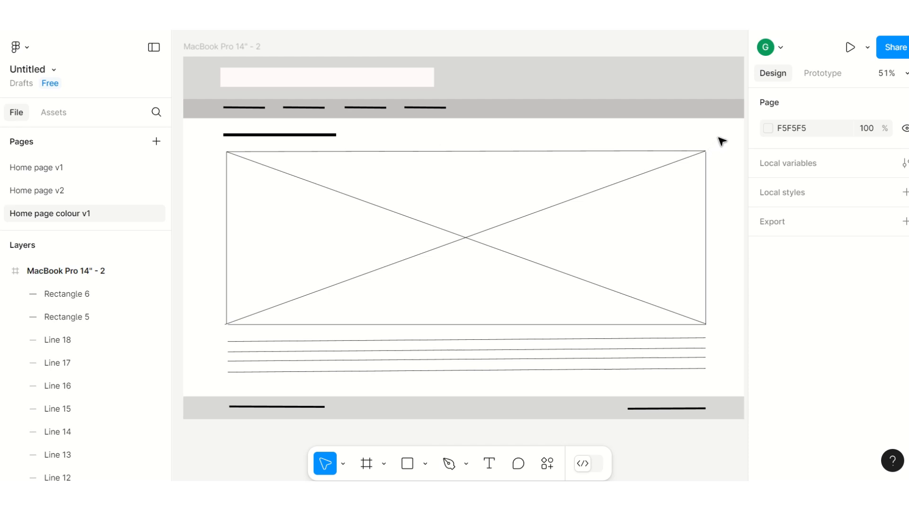
pyautogui.click(769, 131)
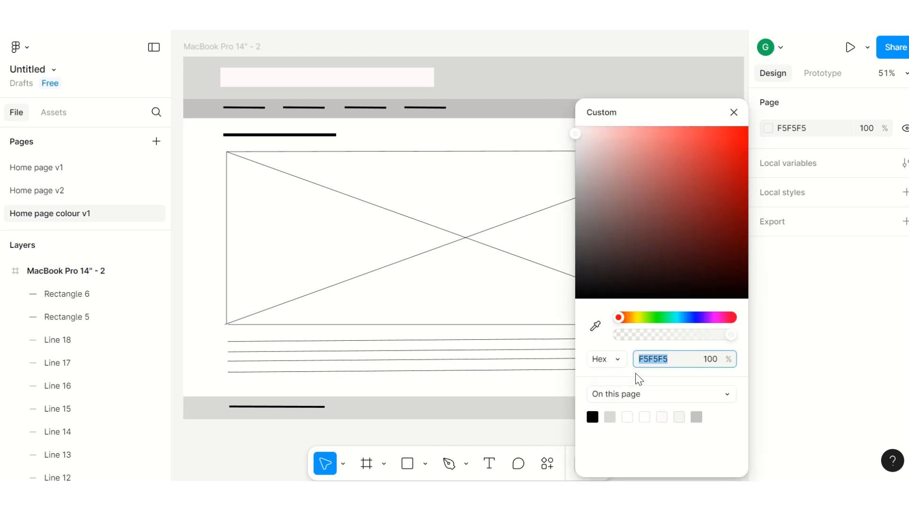
pyautogui.write('5Ae4')
pyautogui.press('Return')
# Step: Recheck the blue swatch in PowerPoint and set the page background colour to 5AB9E4
pyautogui.click(152, 426)
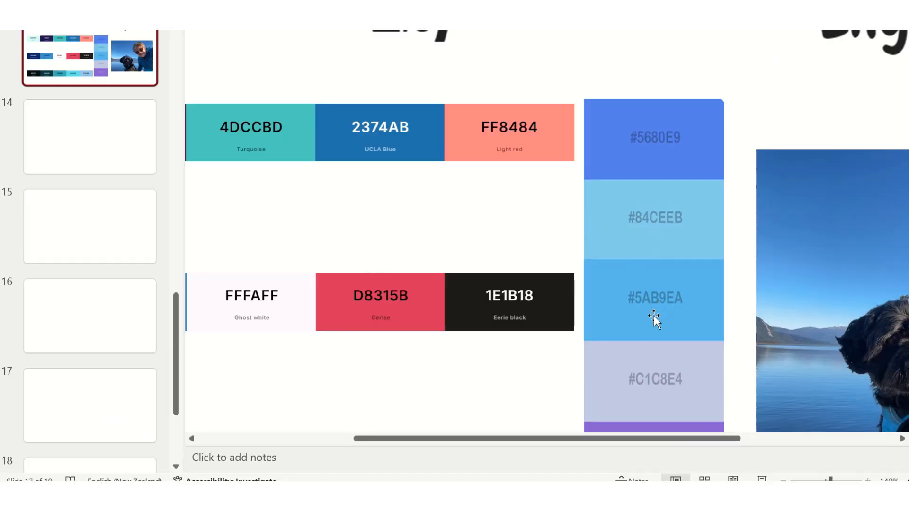
pyautogui.moveTo(410, 497)
pyautogui.click(455, 432)
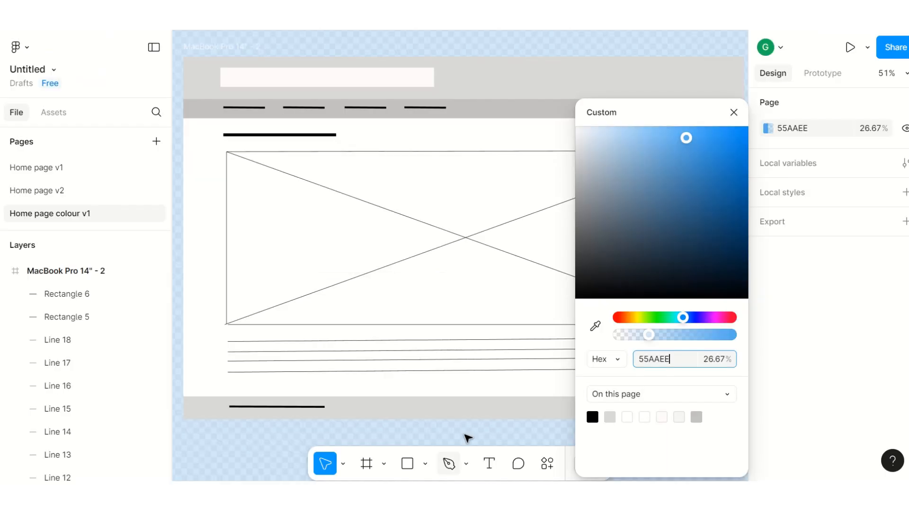
pyautogui.press('BackSpace')
pyautogui.press('BackSpace')
pyautogui.press('BackSpace')
pyautogui.press('BackSpace')
pyautogui.press('BackSpace')
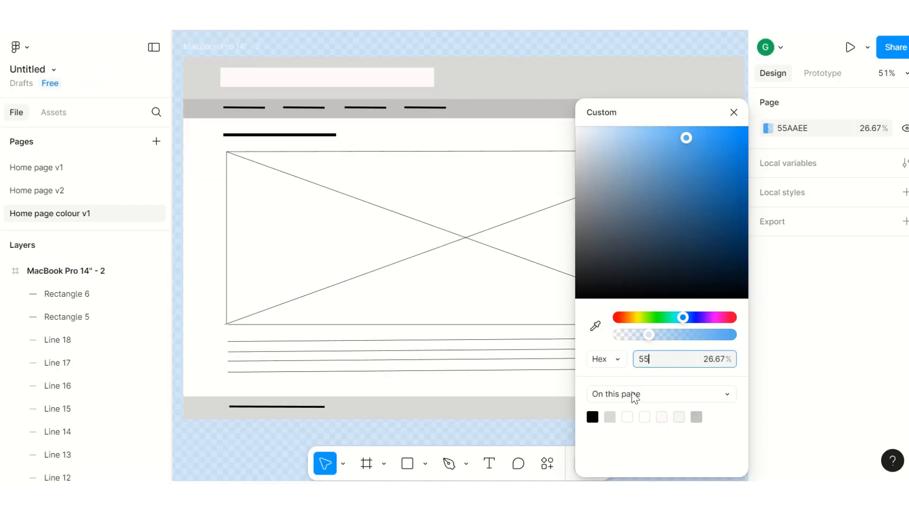
pyautogui.write('aB9e4')
pyautogui.press('Return')
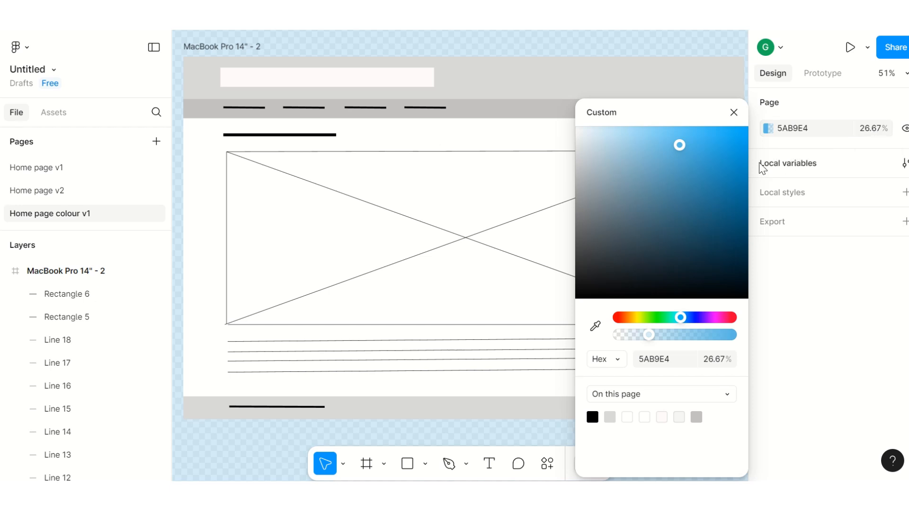
# Step: Set the page background's opacity to 100%
pyautogui.click(875, 131)
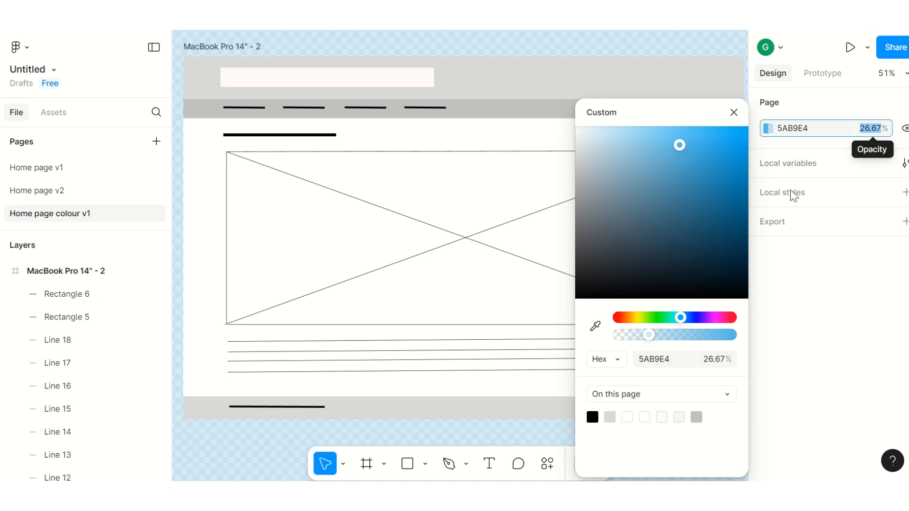
pyautogui.write('100')
pyautogui.press('Return')
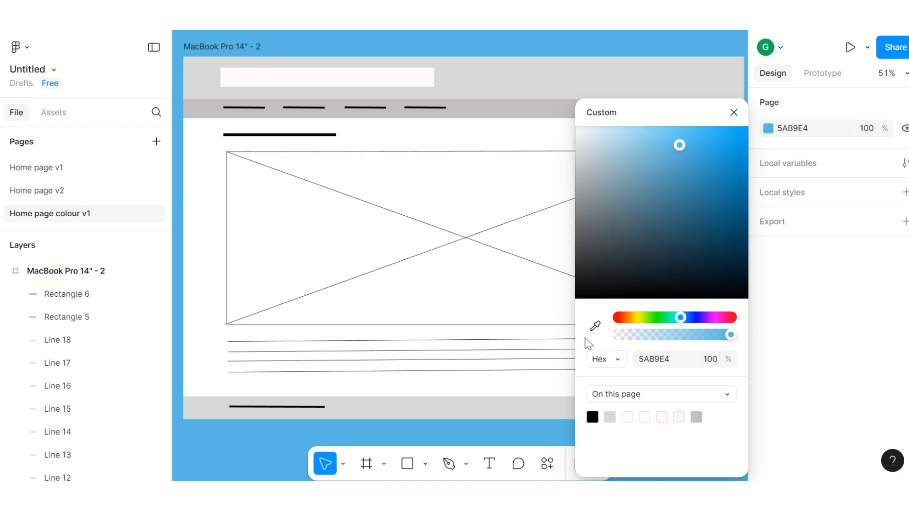
pyautogui.click(680, 358)
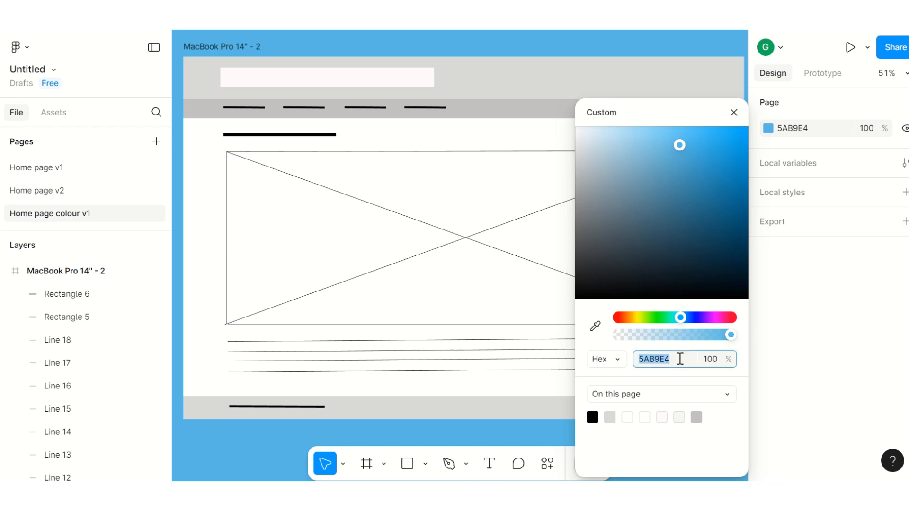
pyautogui.click(345, 45)
# Step: Set the page background colour to white, FFFFFF, and close the colour picker
pyautogui.click(770, 131)
pyautogui.click(576, 129)
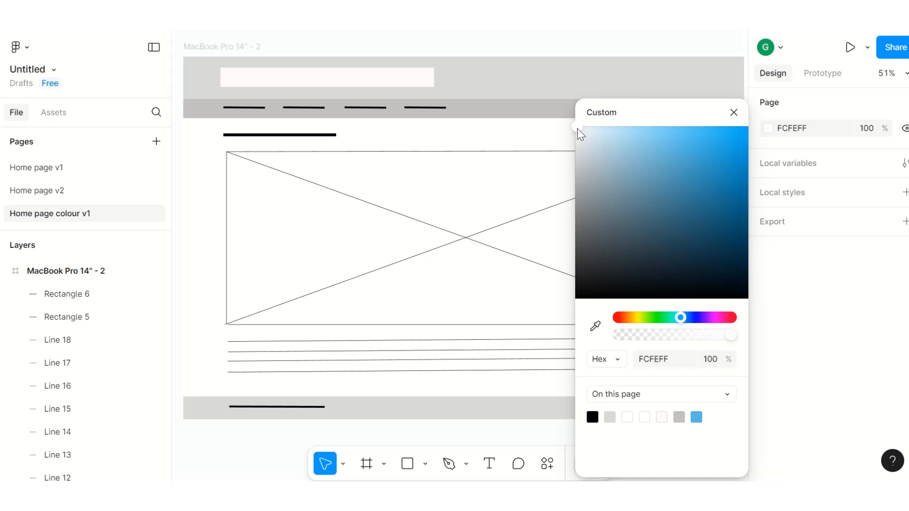
pyautogui.click(786, 129)
pyautogui.write('ffffff')
pyautogui.press('Return')
pyautogui.click(825, 309)
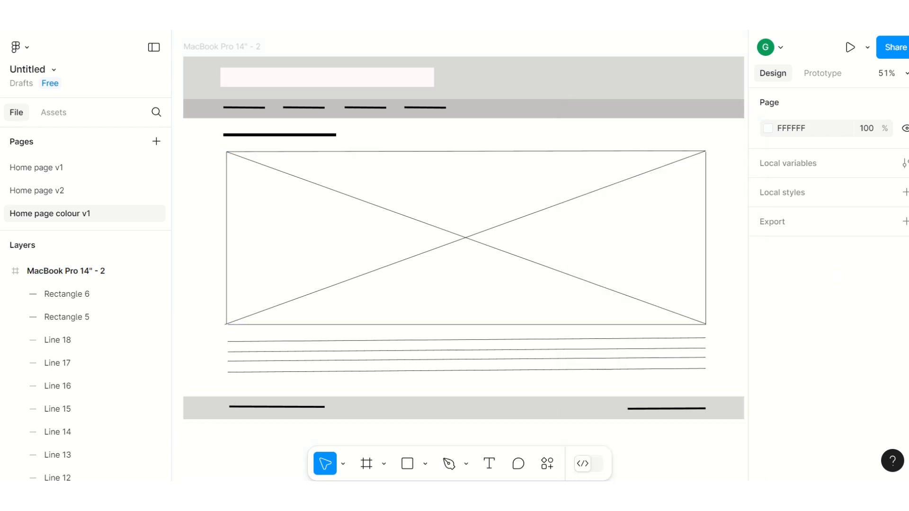
# Step: Draw a 1512 × 708 rectangle over the content area below the navigation bar and lower its layer to just beneath Line 9
pyautogui.click(407, 463)
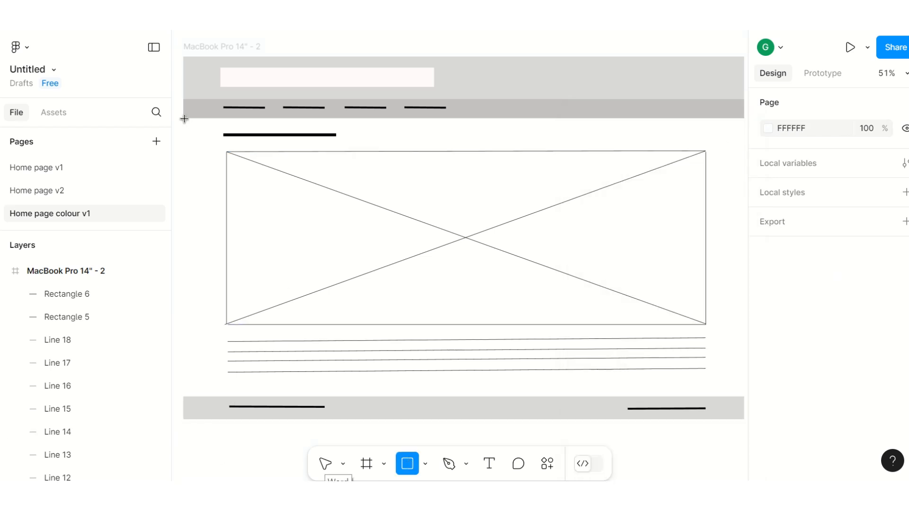
pyautogui.moveTo(184, 118)
pyautogui.mouseDown()
pyautogui.moveTo(743, 391)
pyautogui.moveTo(641, 379)
pyautogui.mouseUp()
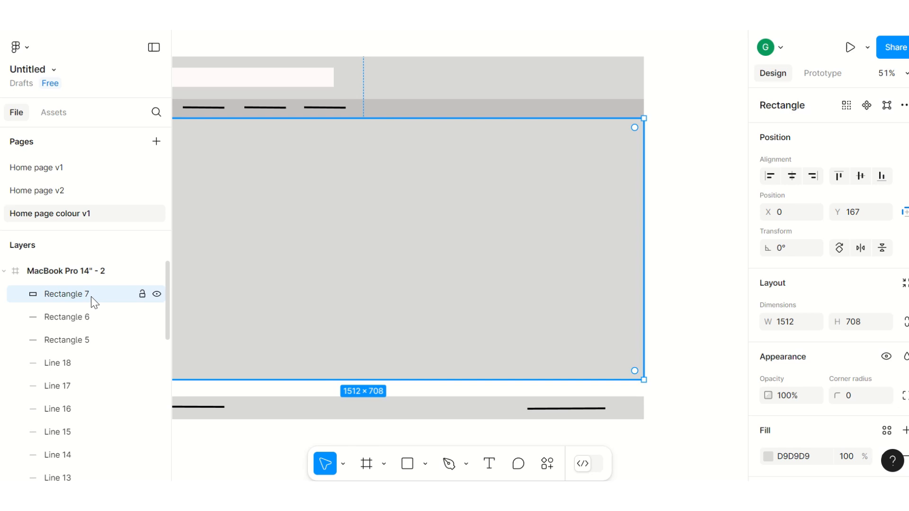
pyautogui.moveTo(87, 299); pyautogui.dragTo(100, 445)
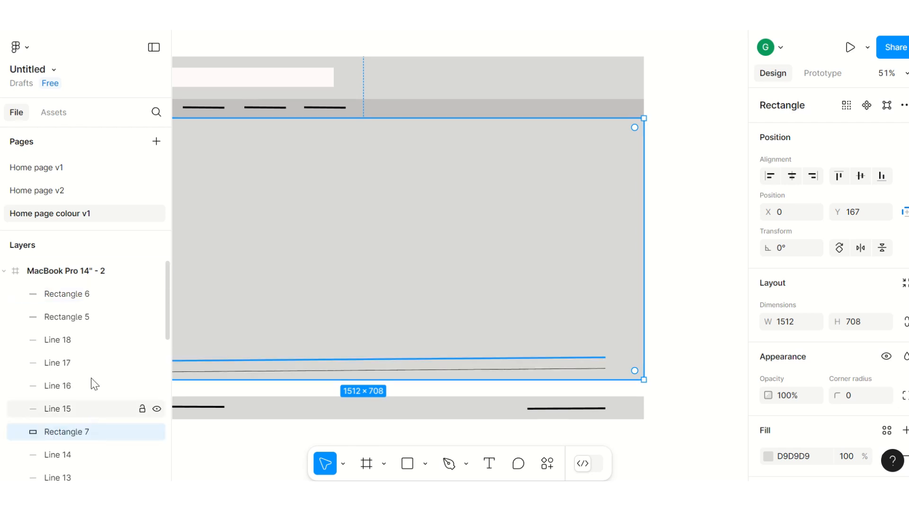
pyautogui.scroll(-1, 105, 345)
pyautogui.scroll(-4, 106, 346)
pyautogui.scroll(2, 101, 342)
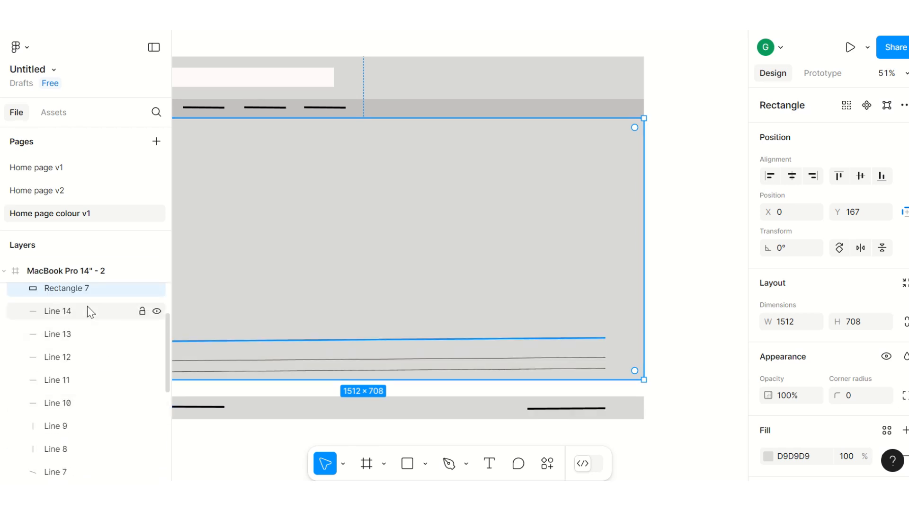
pyautogui.moveTo(88, 288); pyautogui.dragTo(86, 431)
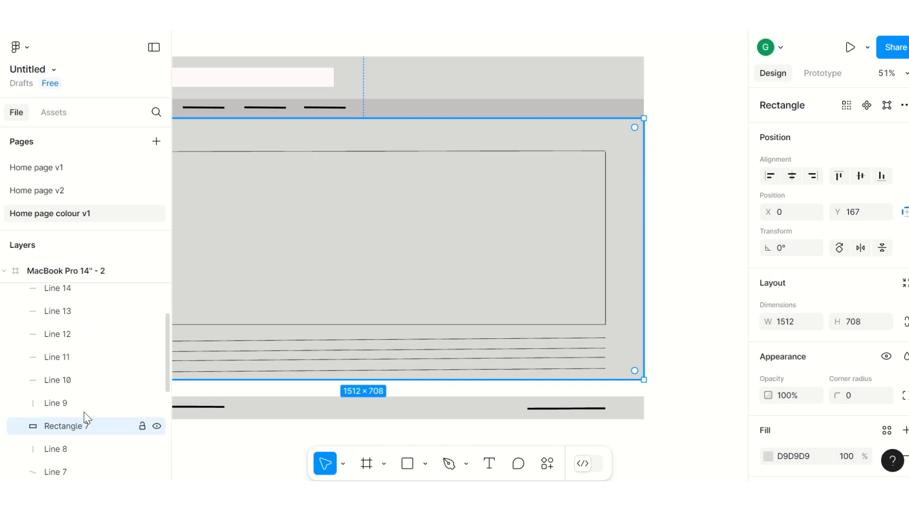
pyautogui.scroll(-3, 108, 352)
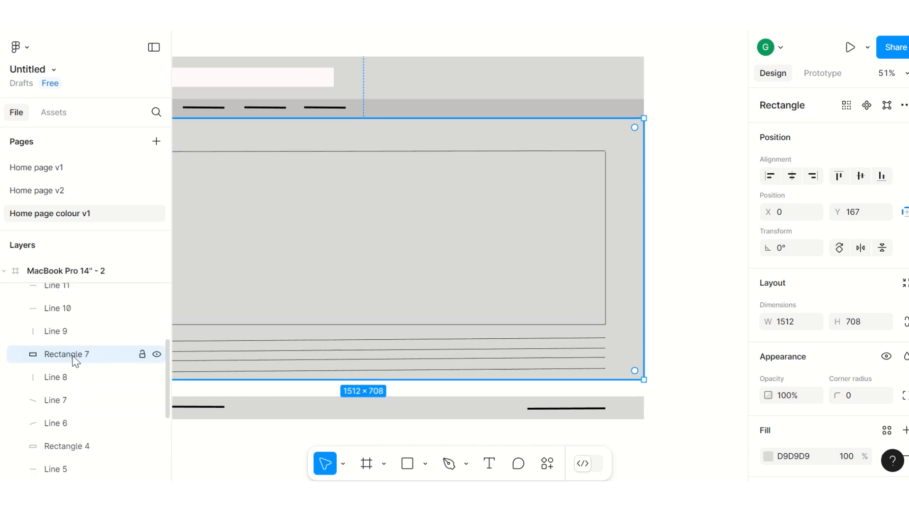
# Step: Rename the new rectangle layer Content and move it beneath Line 6 in the layer order
pyautogui.doubleClick(79, 358)
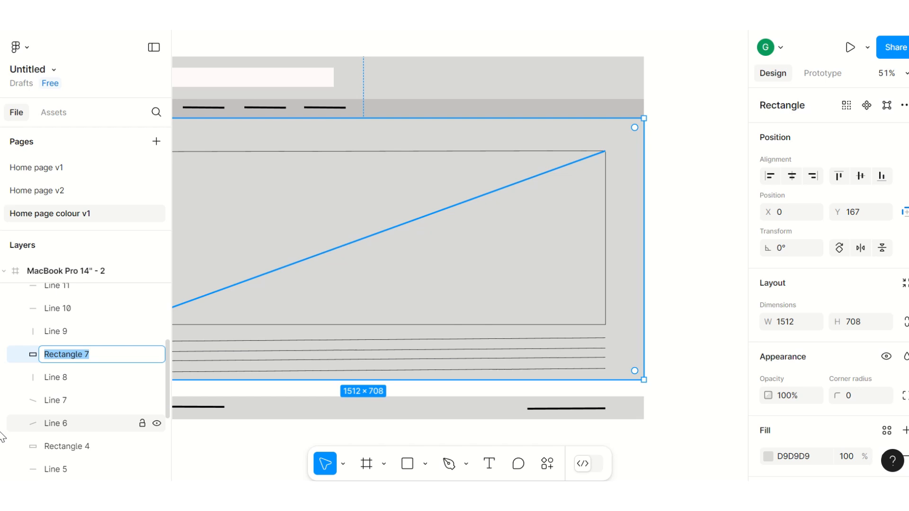
pyautogui.write('Content')
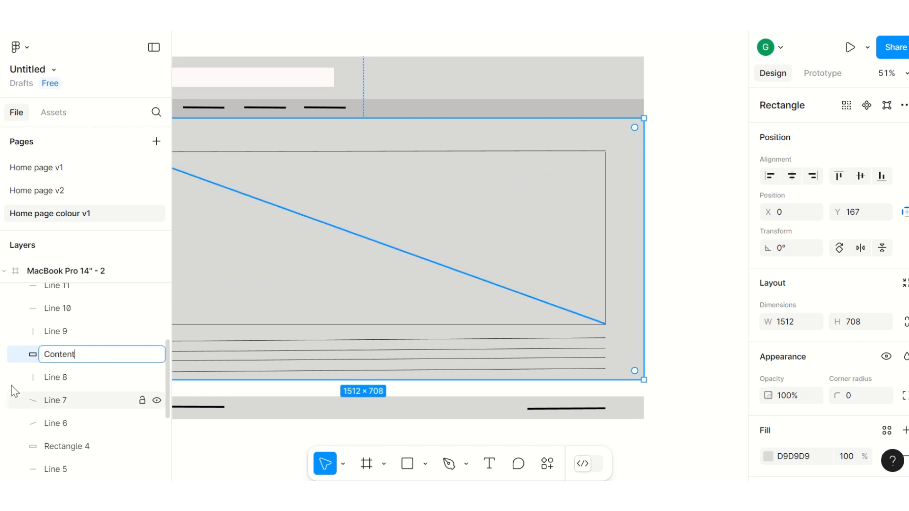
pyautogui.click(10, 354)
pyautogui.moveTo(56, 356); pyautogui.dragTo(56, 432)
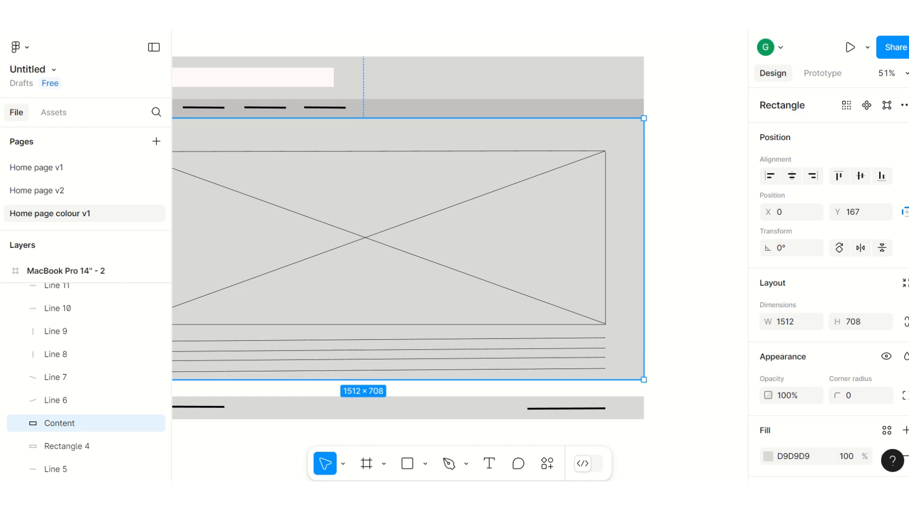
pyautogui.hscroll(-5, 459, 237)
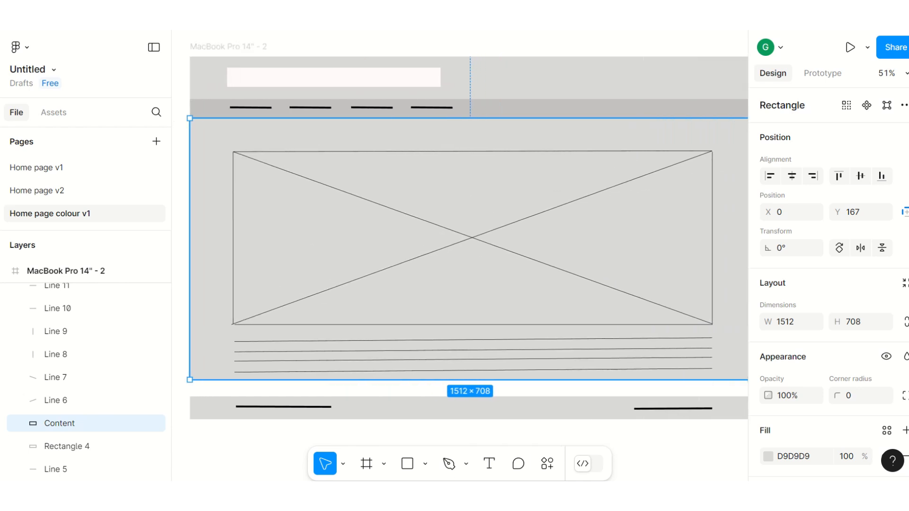
pyautogui.hscroll(1, 459, 237)
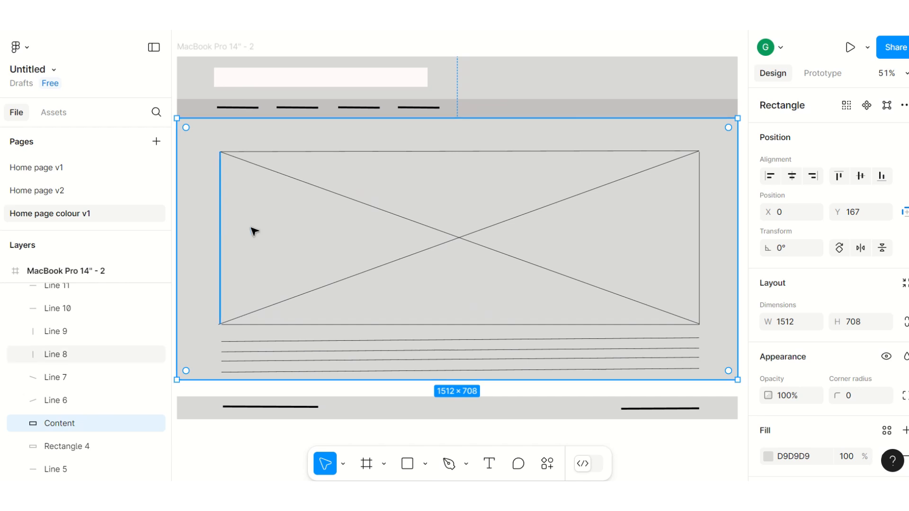
# Step: Set the Content rectangle's fill colour to 5AB9E4
pyautogui.click(767, 457)
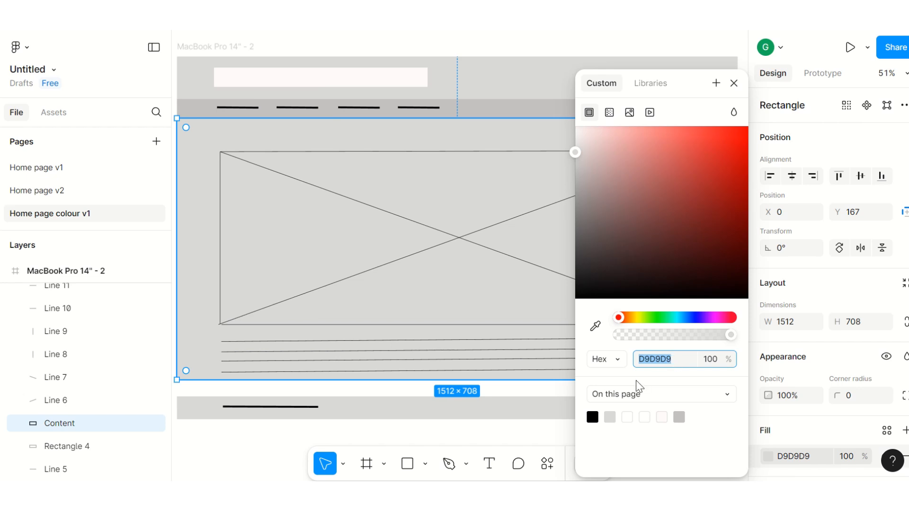
pyautogui.write('5AB9E4')
pyautogui.press('Return')
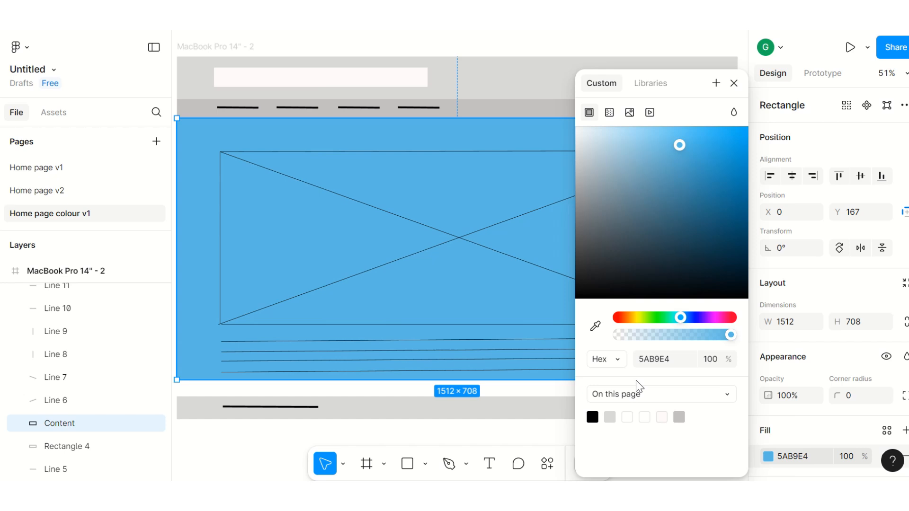
pyautogui.click(703, 48)
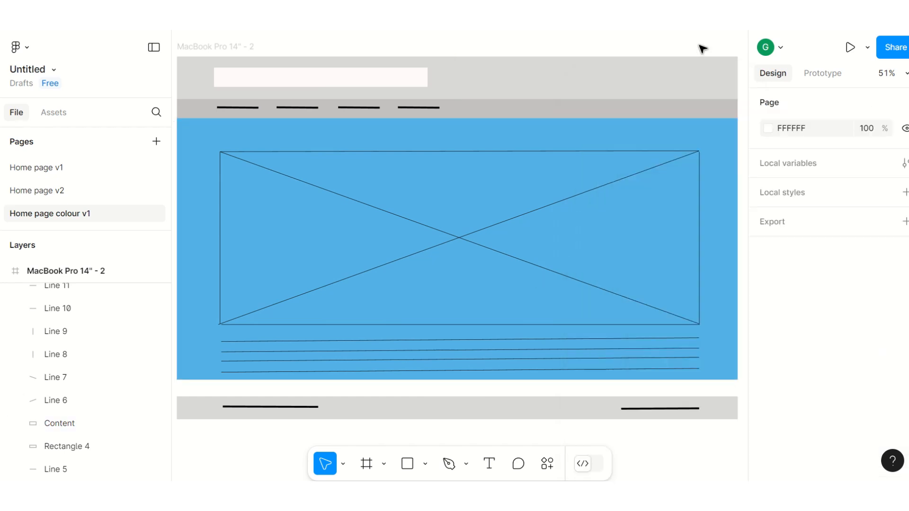
# Step: Try 50% and 80% fill opacity on the Content rectangle and settle on 90%
pyautogui.click(713, 137)
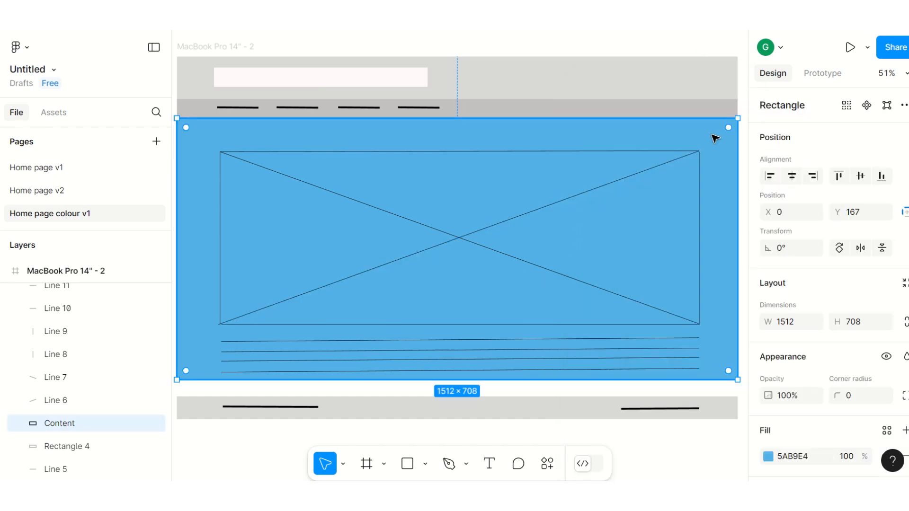
pyautogui.doubleClick(713, 142)
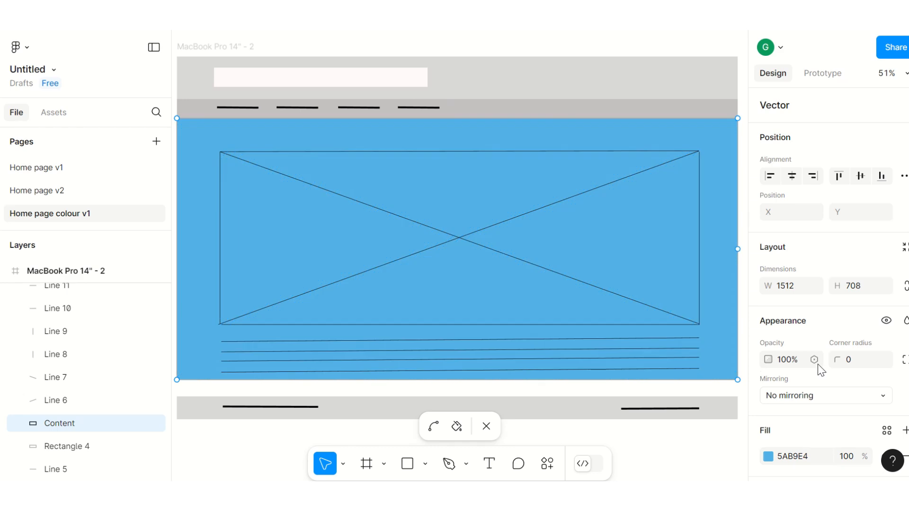
pyautogui.scroll(-3, 817, 364)
pyautogui.click(847, 345)
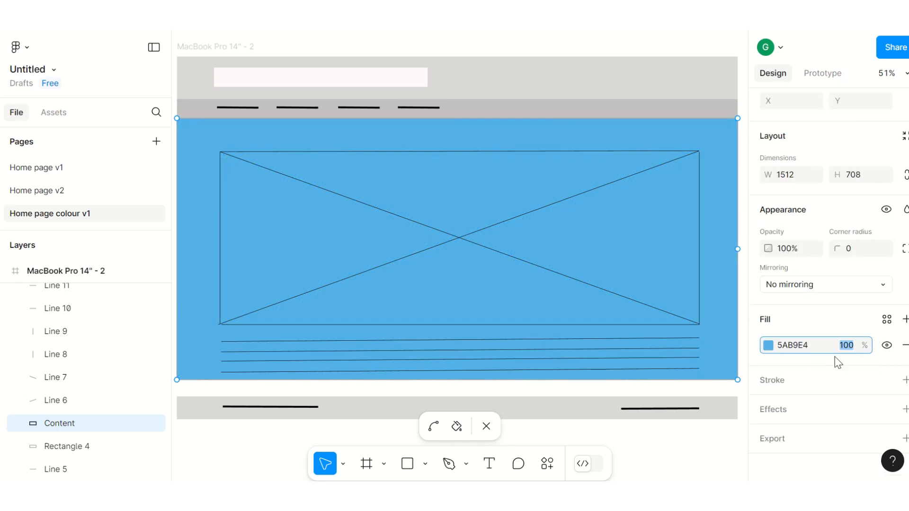
pyautogui.write('50')
pyautogui.press('Return')
pyautogui.click(845, 342)
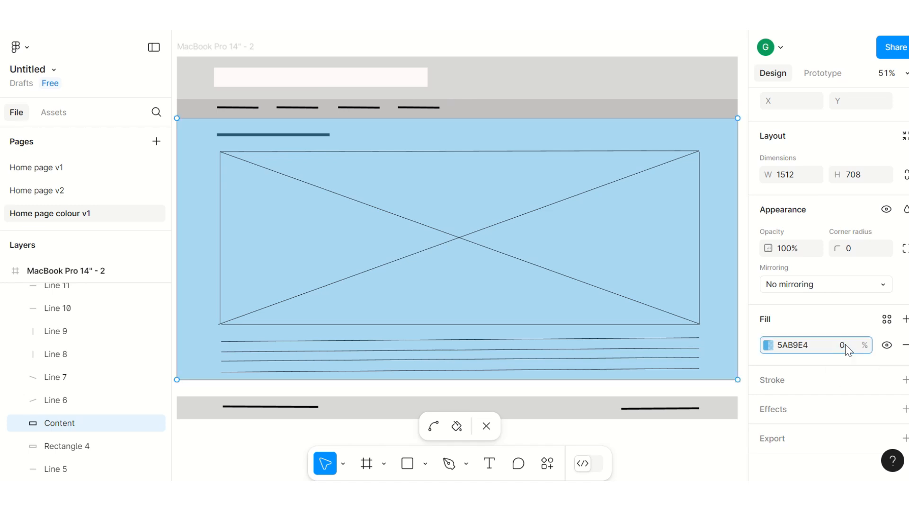
pyautogui.write('8')
pyautogui.press('Return')
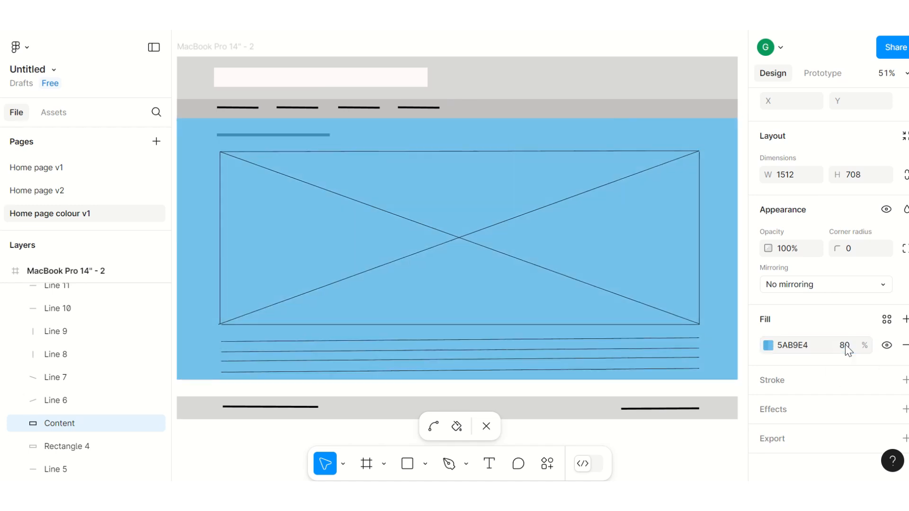
pyautogui.click(844, 345)
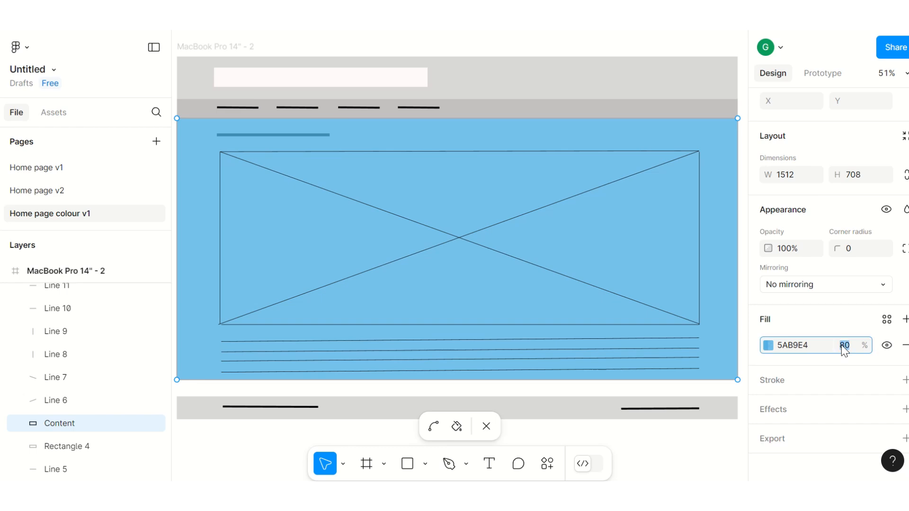
pyautogui.press('Return')
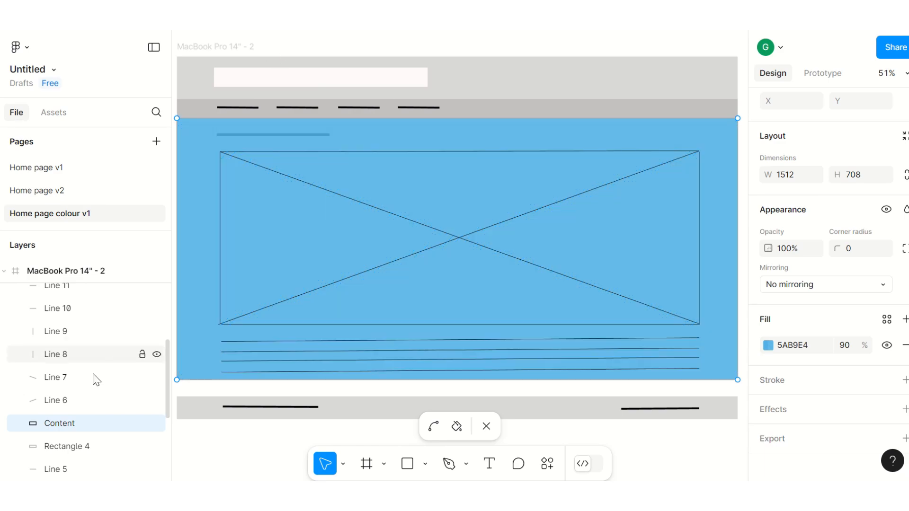
# Step: Move the four navigation line layers, Line 5, Line 4, Line 3 and Line 2, above the Content layer
pyautogui.scroll(-3, 100, 392)
pyautogui.click(67, 399)
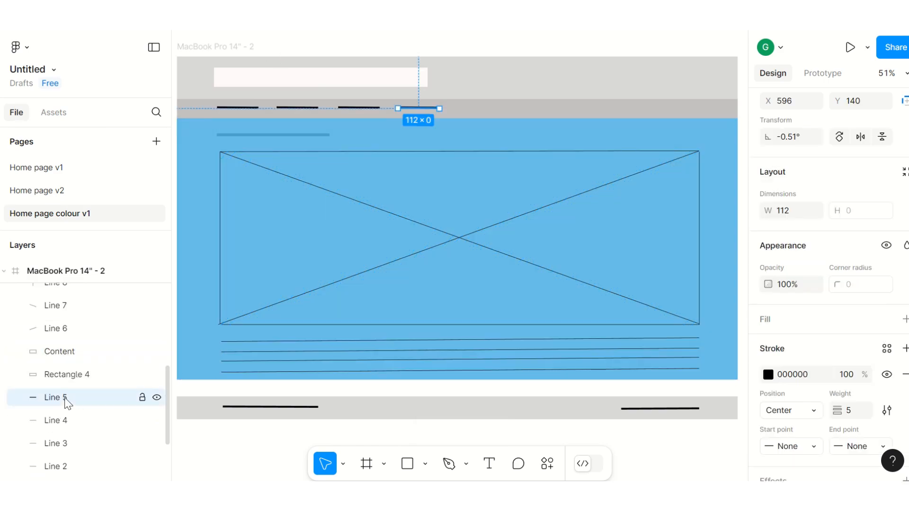
pyautogui.moveTo(66, 399); pyautogui.dragTo(78, 340)
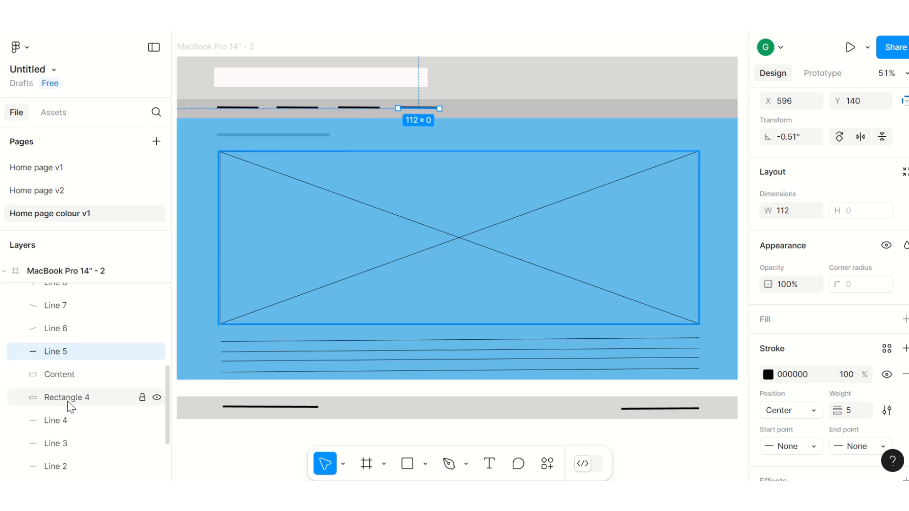
pyautogui.click(61, 420)
pyautogui.moveTo(62, 421); pyautogui.dragTo(71, 374)
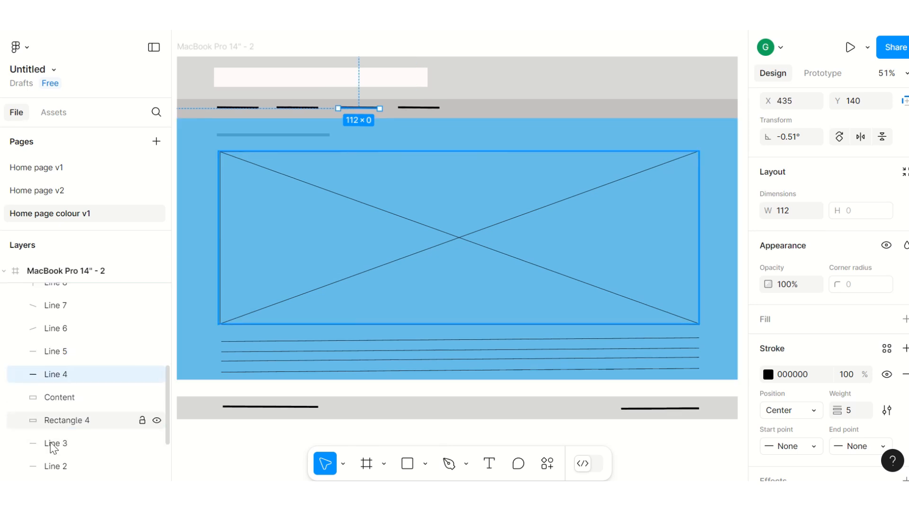
pyautogui.moveTo(53, 446); pyautogui.dragTo(61, 391)
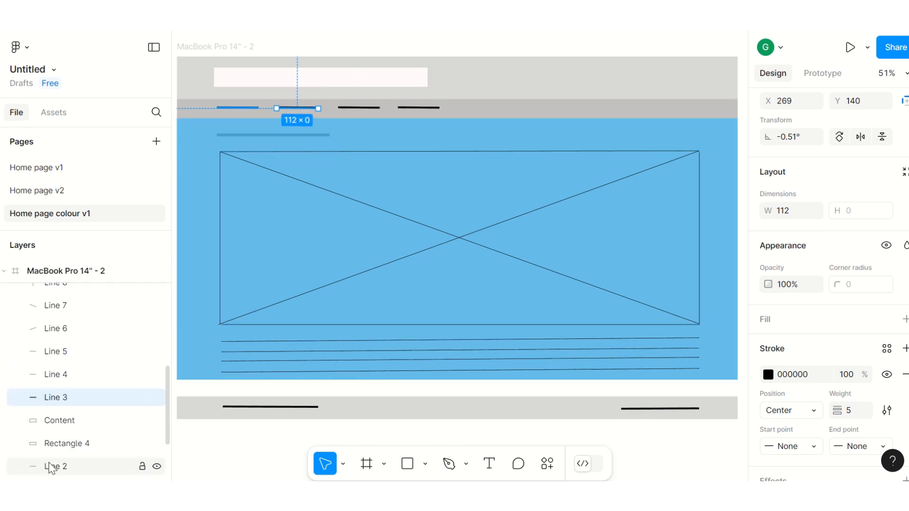
pyautogui.moveTo(51, 466); pyautogui.dragTo(61, 390)
# Step: Move the heading line layer, Line 1, above the Content layer and deselect it
pyautogui.scroll(-2, 63, 382)
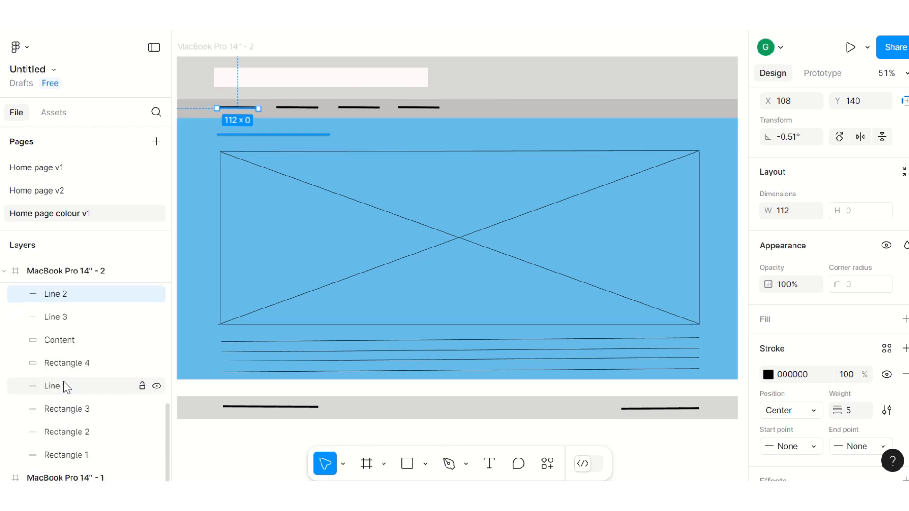
pyautogui.moveTo(55, 390); pyautogui.dragTo(70, 339)
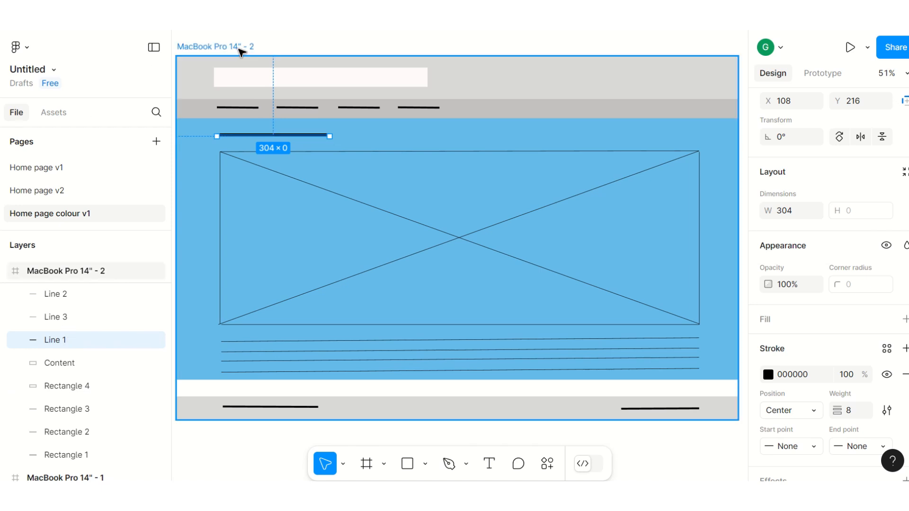
pyautogui.click(261, 46)
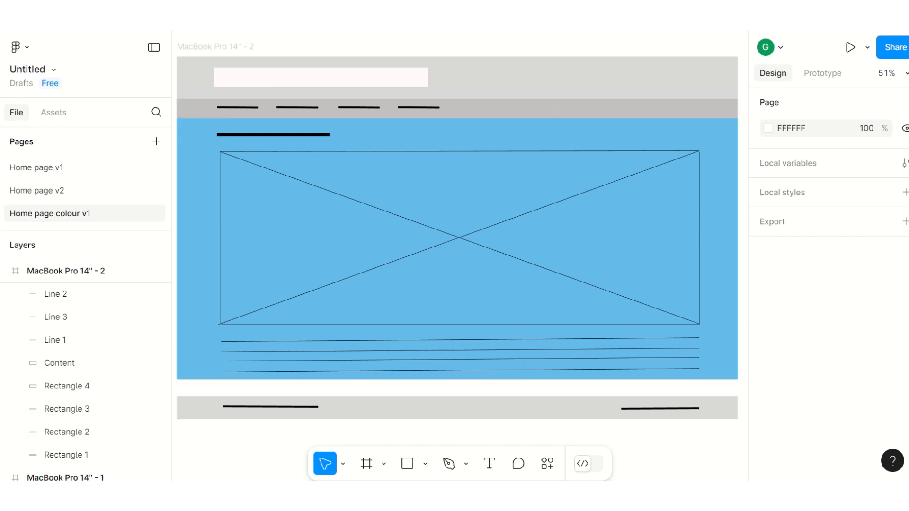
# Step: Look up the top blue of the blue-purple palette in the PowerPoint slide and set the header rectangle's fill to 5680E9 in Figma
pyautogui.click(171, 441)
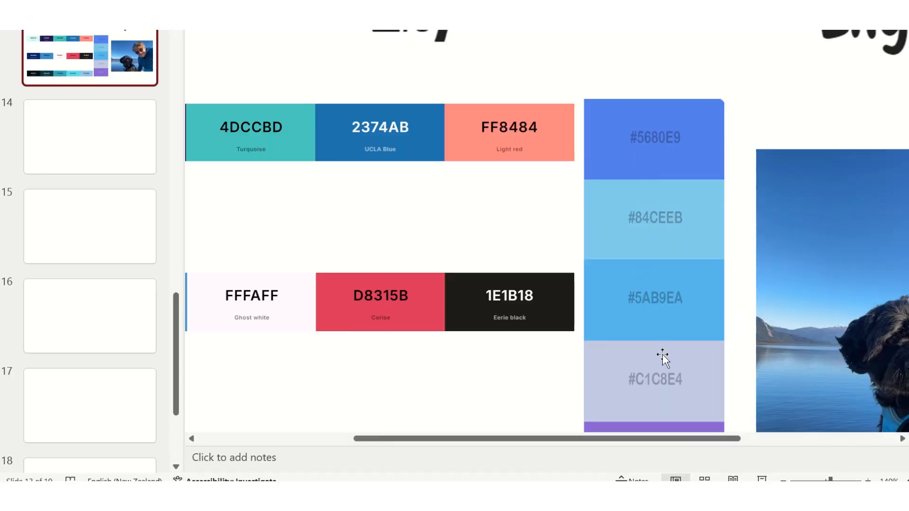
pyautogui.scroll(-3, 659, 301)
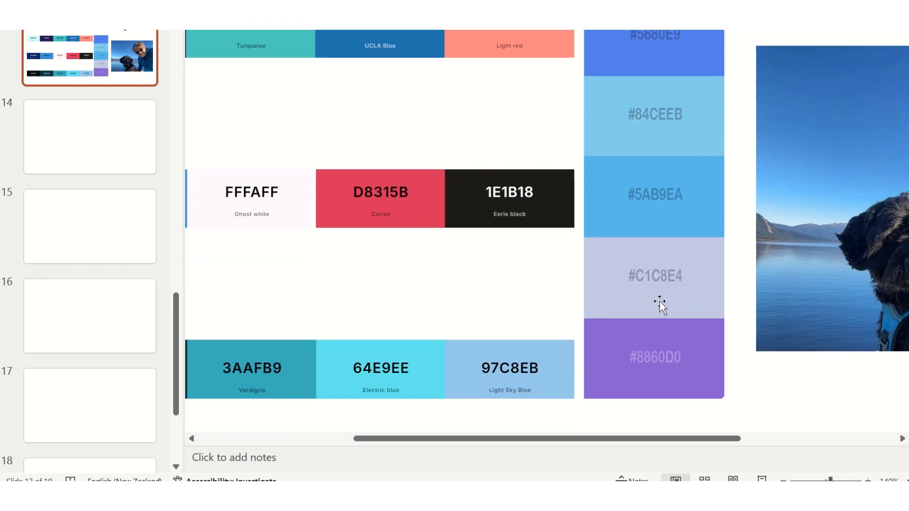
pyautogui.scroll(1, 660, 301)
pyautogui.scroll(1, 660, 301)
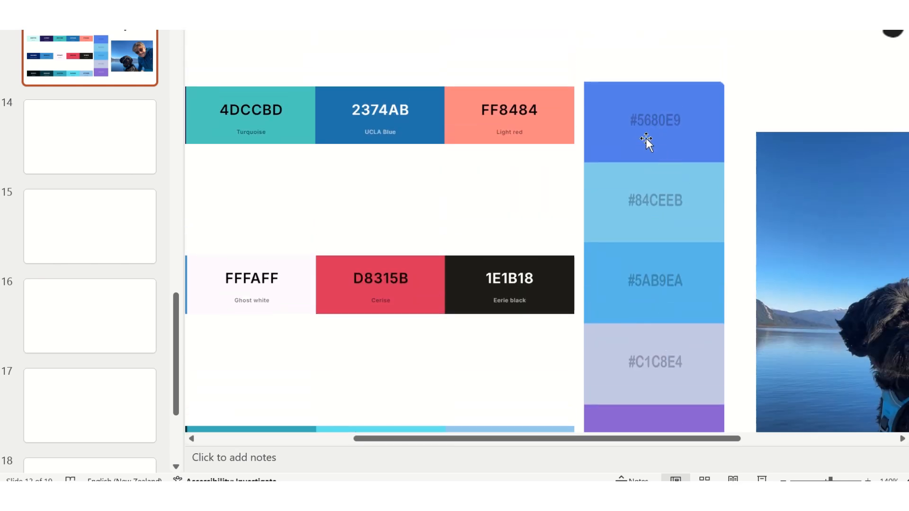
pyautogui.click(426, 403)
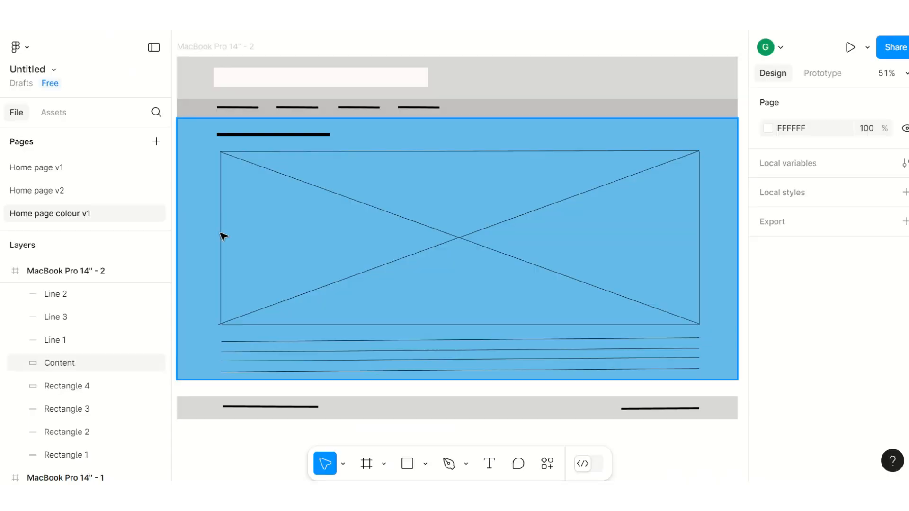
pyautogui.click(524, 93)
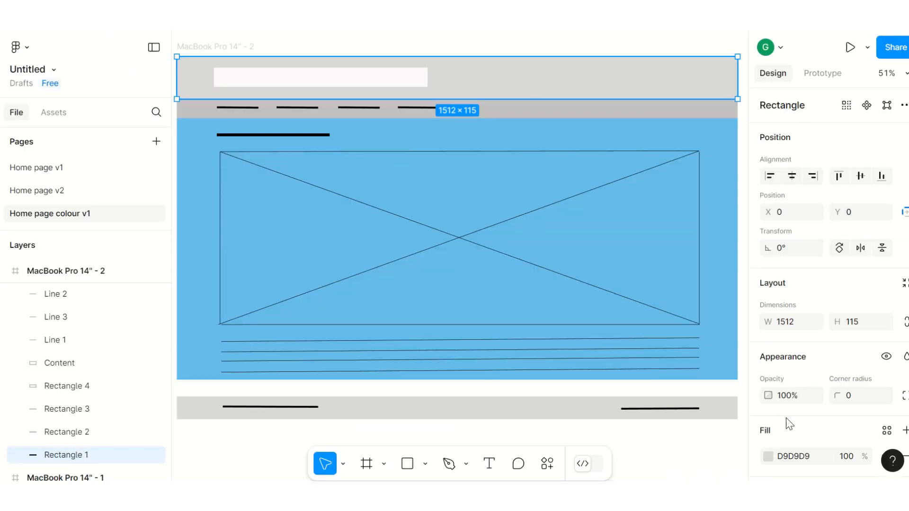
pyautogui.click(798, 456)
pyautogui.write('5689')
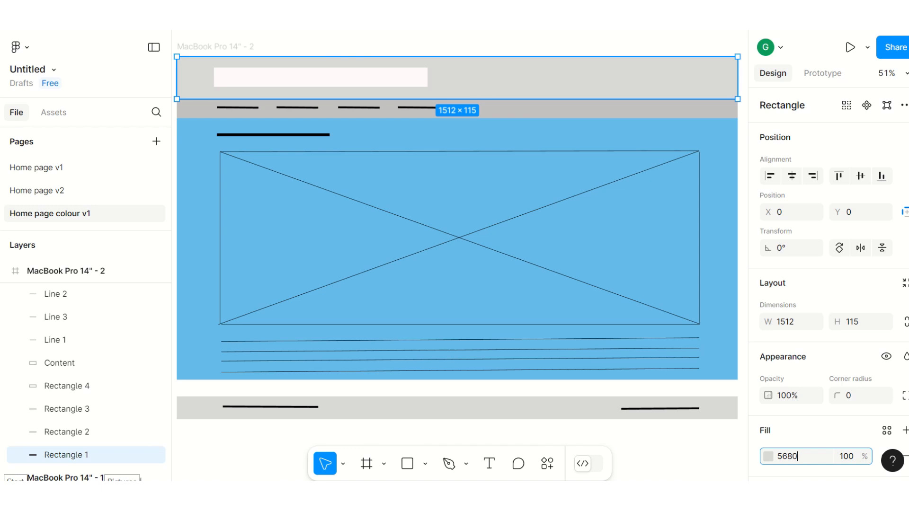
pyautogui.press('Return')
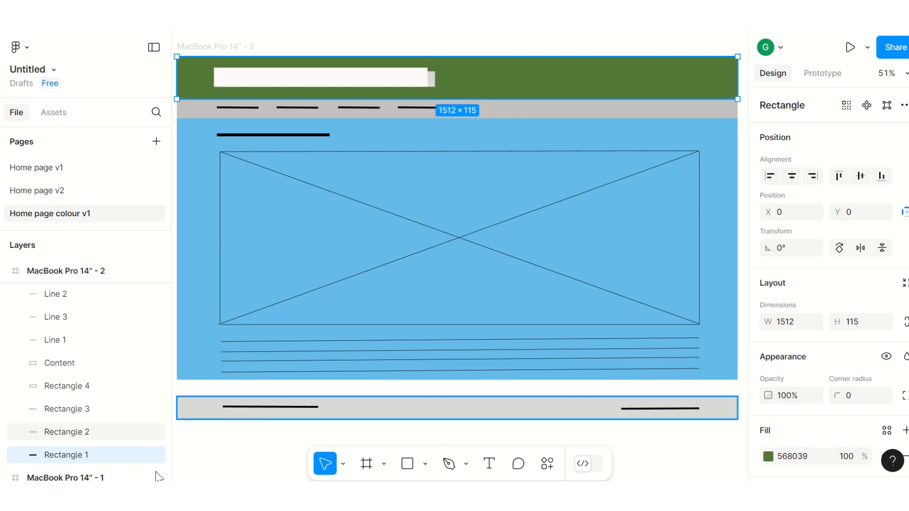
pyautogui.click(794, 456)
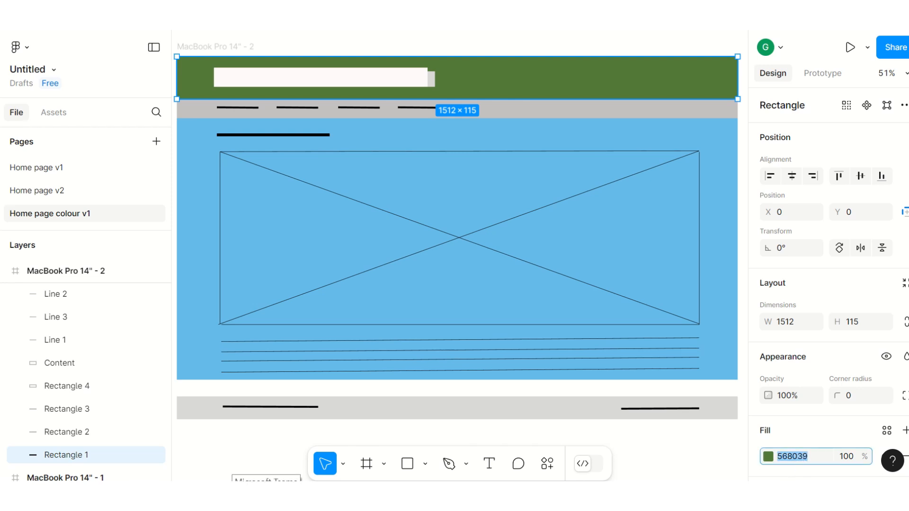
pyautogui.click(803, 456)
pyautogui.press('BackSpace')
pyautogui.write('e')
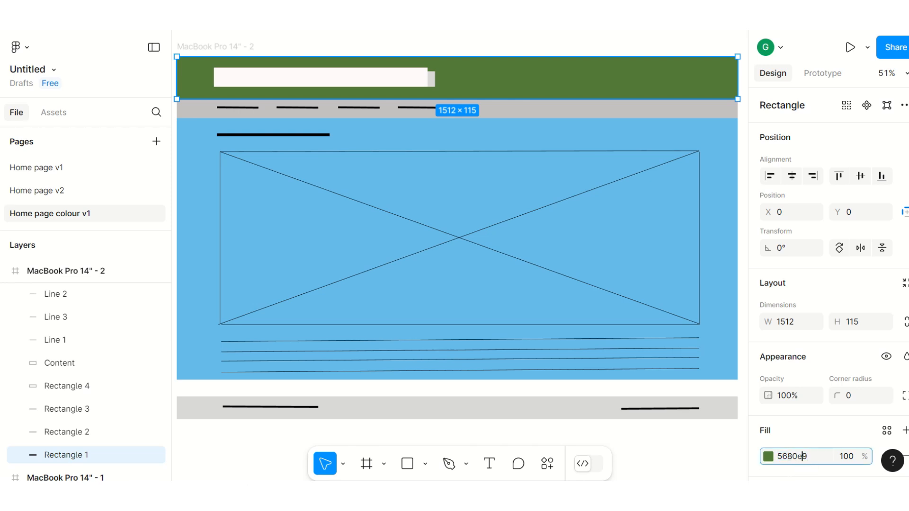
pyautogui.press('Return')
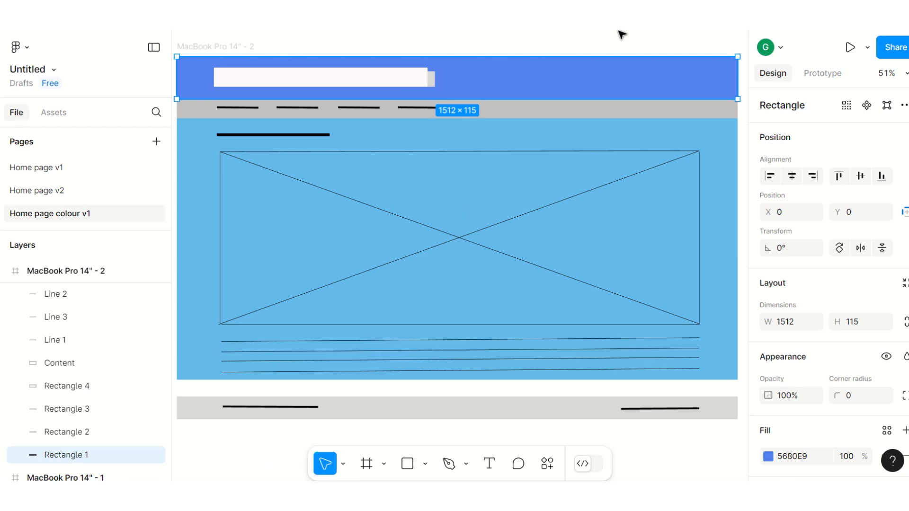
# Step: Copy the header's fill colour and apply 5680E9 to the footer rectangle
pyautogui.click(822, 464)
pyautogui.hotkey('ctrl', 'c')
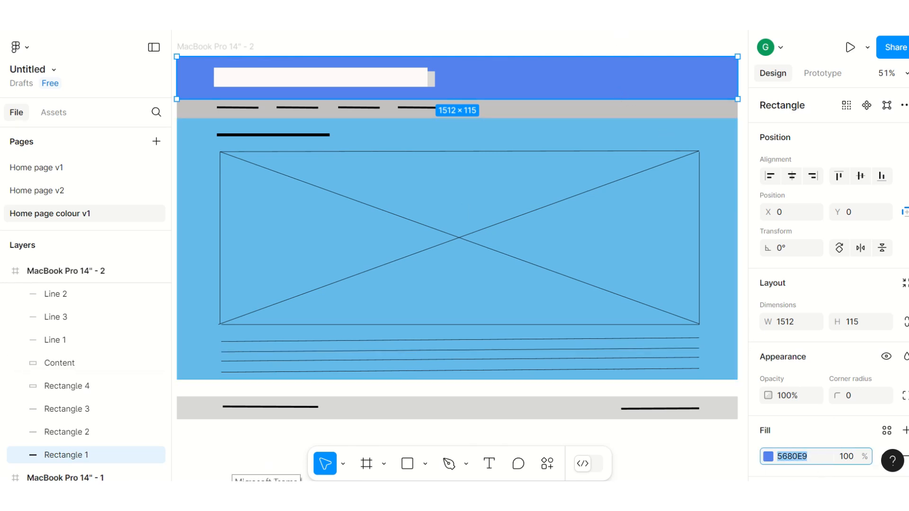
pyautogui.click(494, 410)
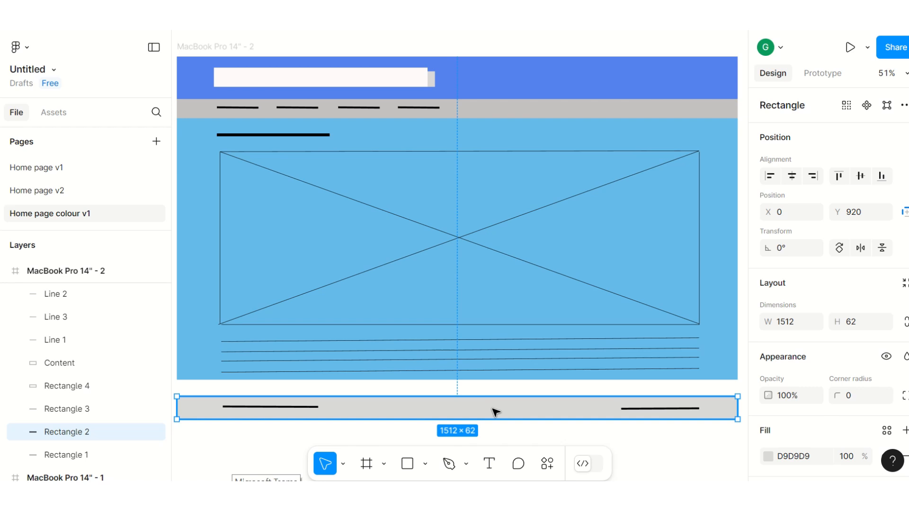
pyautogui.click(816, 458)
pyautogui.hotkey('ctrl', 'v')
pyautogui.press('Return')
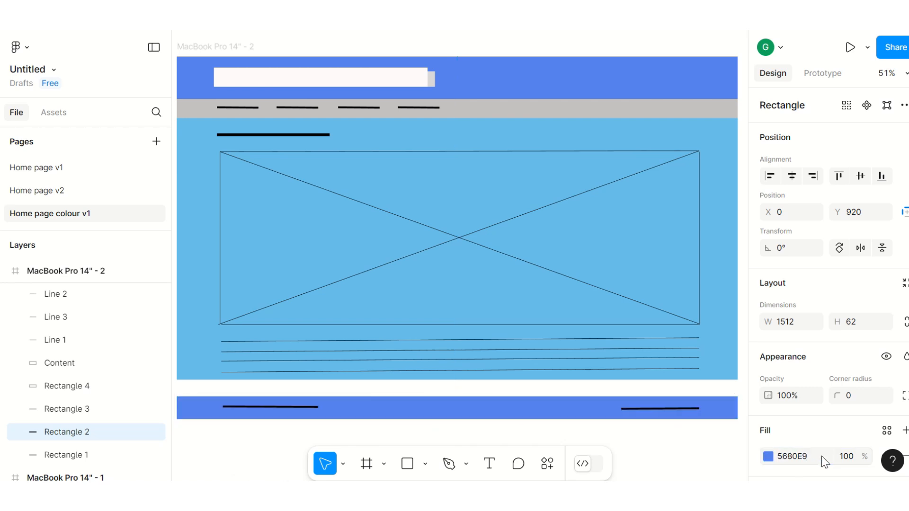
# Step: Apply the copied fill colour 5680E9 to the navigation bar rectangle and deselect it
pyautogui.click(498, 112)
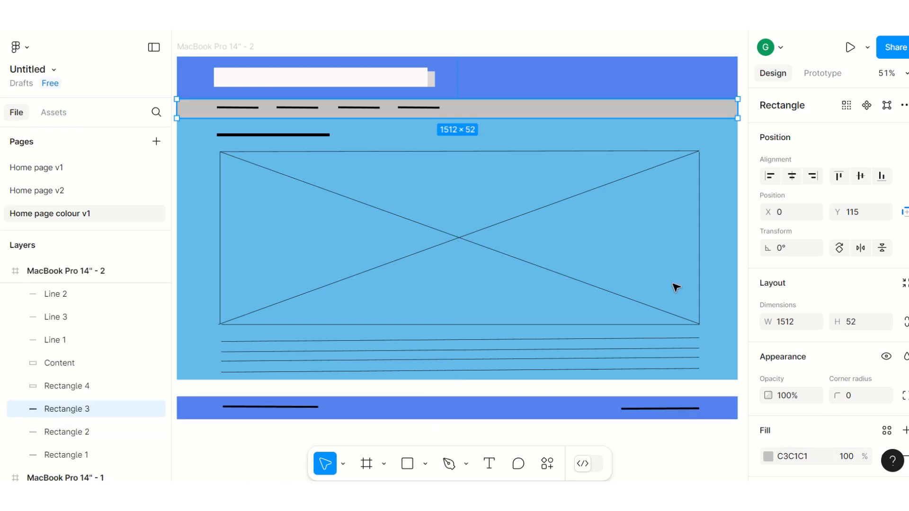
pyautogui.click(810, 458)
pyautogui.hotkey('ctrl', 'v')
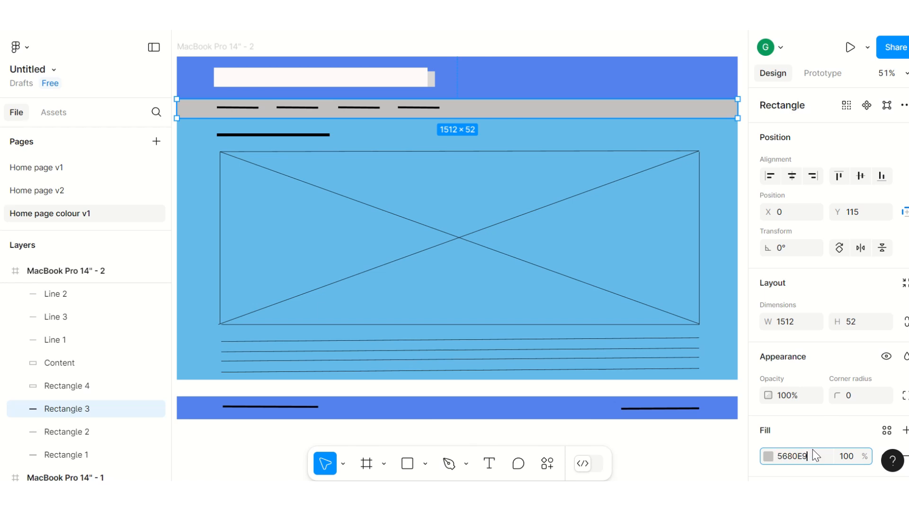
pyautogui.click(657, 49)
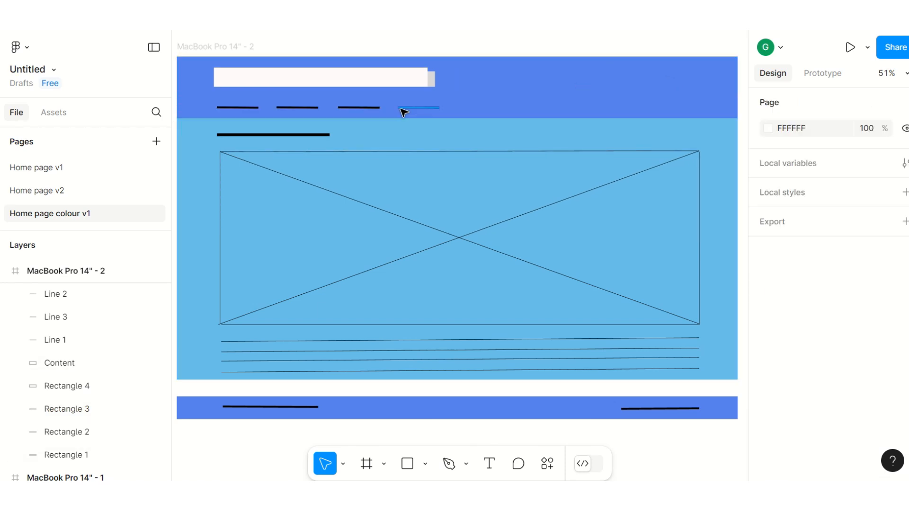
# Step: Delete the grey rectangle behind the white header box and the four black navigation lines
pyautogui.click(435, 84)
pyautogui.press('Escape')
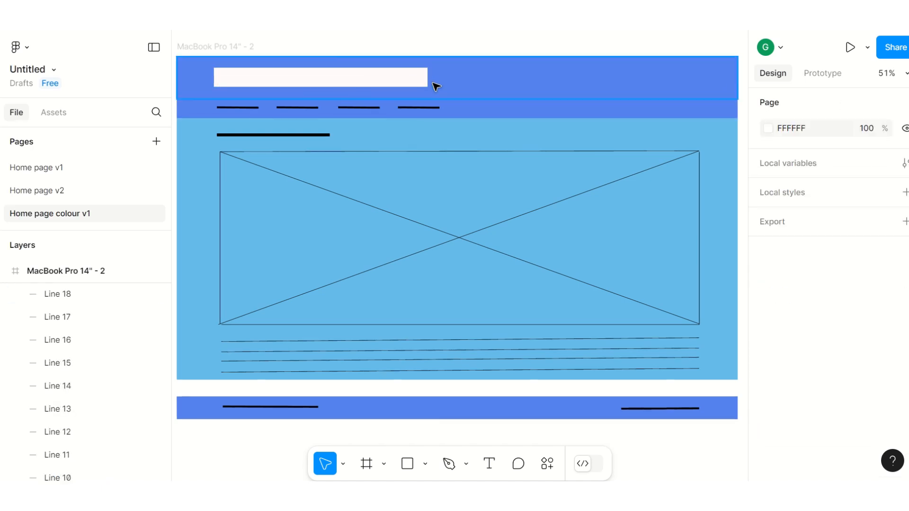
pyautogui.click(248, 109)
pyautogui.press('Delete')
pyautogui.click(312, 109)
pyautogui.press('Delete')
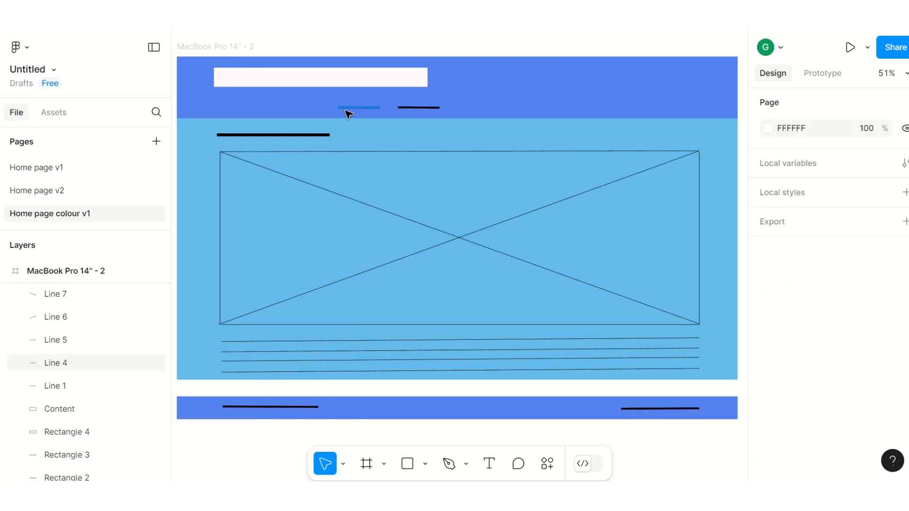
pyautogui.click(359, 108)
pyautogui.press('Delete')
pyautogui.click(418, 108)
pyautogui.press('Delete')
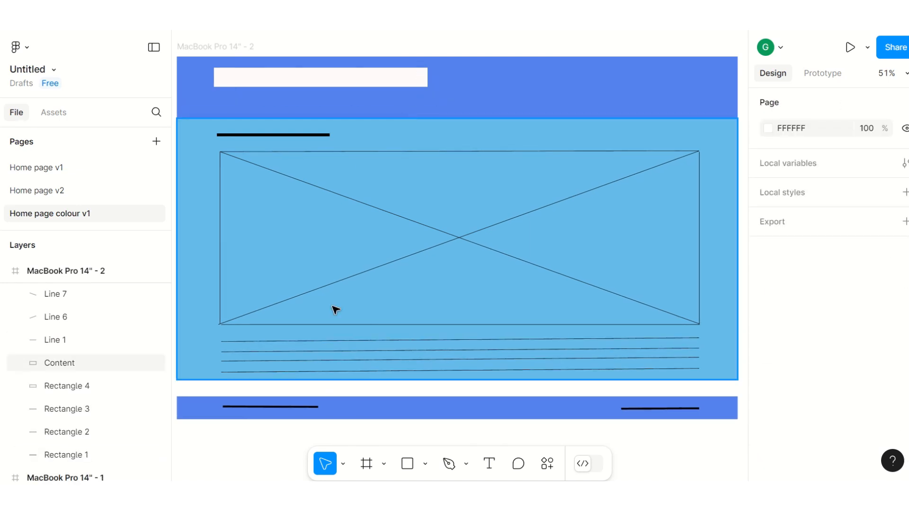
# Step: Draw a navigation button rectangle about 103 × 19 below the white header box, near its left end
pyautogui.click(407, 463)
pyautogui.click(425, 465)
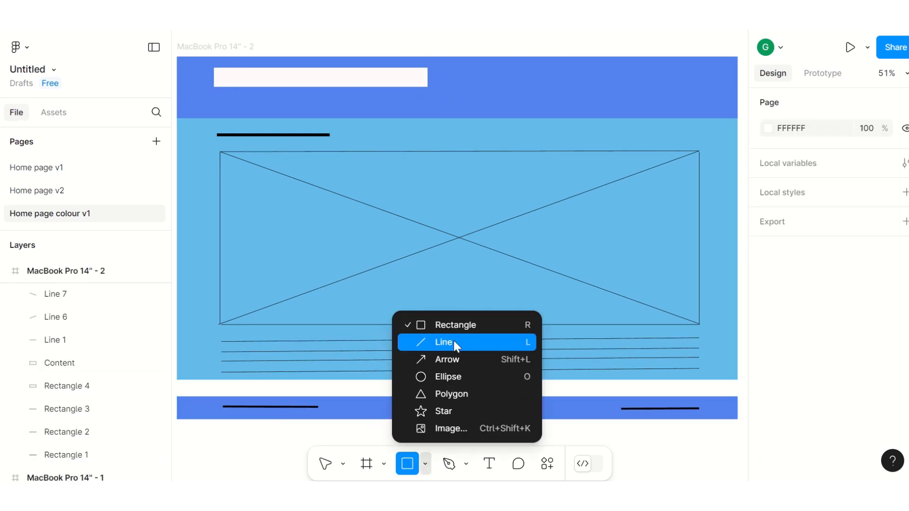
pyautogui.click(447, 328)
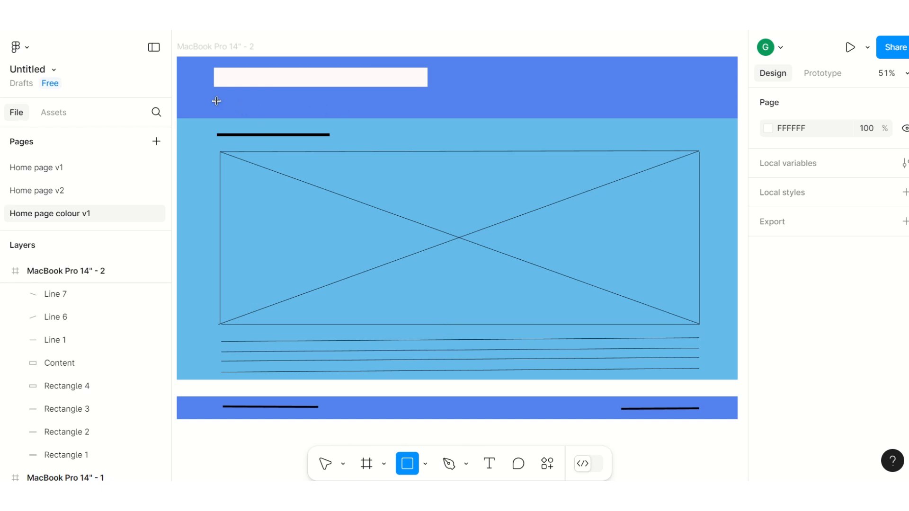
pyautogui.moveTo(215, 102); pyautogui.dragTo(255, 106)
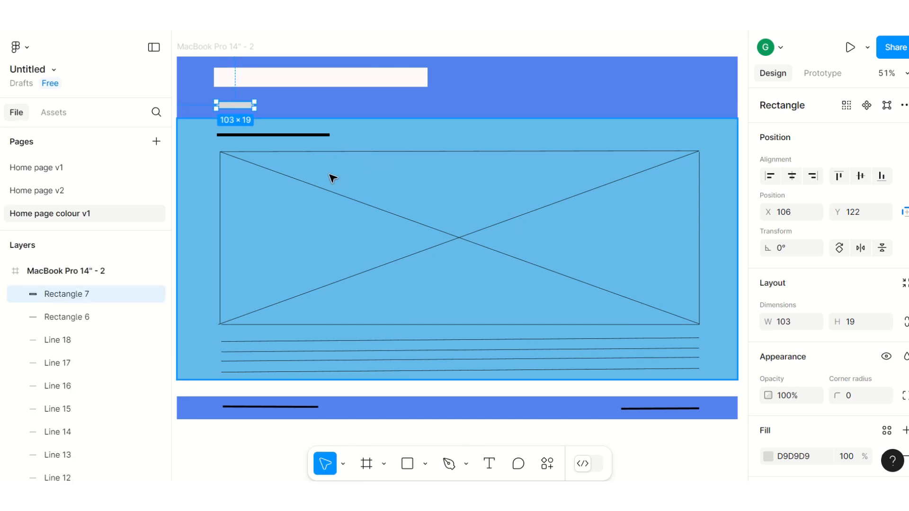
# Step: Duplicate the navigation rectangle and shift the copy horizontally to X 233 as the second button
pyautogui.hotkey('ctrl', 'd')
pyautogui.press('Right')
pyautogui.press('Right')
pyautogui.press('Right')
pyautogui.press('Right')
pyautogui.press('Right')
pyautogui.press('Right')
pyautogui.press('Right')
pyautogui.press('Right')
pyautogui.press('Right')
pyautogui.press('Right')
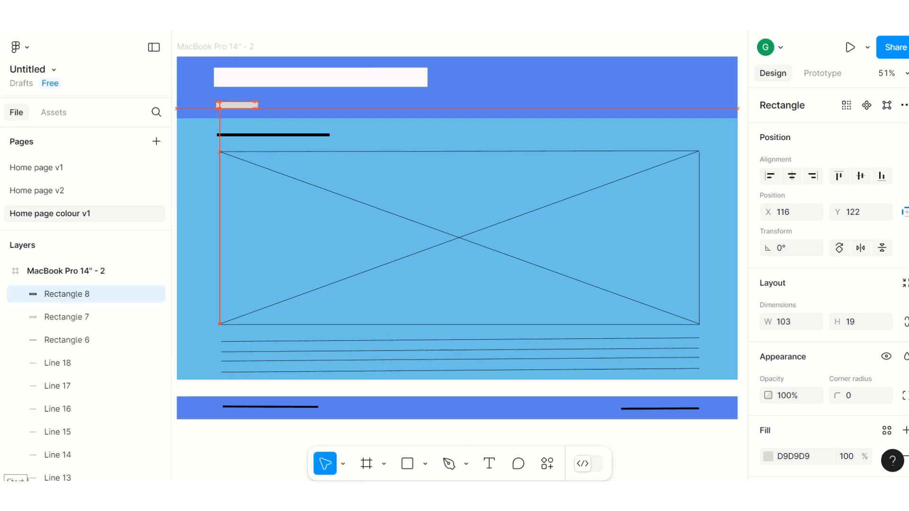
pyautogui.press('Right')
pyautogui.press('Right')
pyautogui.press('Right')
pyautogui.press('Right')
pyautogui.press('Right')
pyautogui.press('Right')
pyautogui.press('Right')
pyautogui.press('Right')
pyautogui.press('Right')
pyautogui.press('Right')
pyautogui.press('Right')
pyautogui.press('Right')
pyautogui.press('Right')
pyautogui.press('Right')
pyautogui.press('Right')
pyautogui.press('Right')
pyautogui.press('Right')
pyautogui.press('Right')
pyautogui.press('Right')
pyautogui.press('Right')
pyautogui.press('Right')
pyautogui.press('Right')
pyautogui.press('Right')
pyautogui.press('Right')
pyautogui.press('Right')
pyautogui.press('Right')
pyautogui.press('Right')
pyautogui.press('Right')
pyautogui.press('Right')
pyautogui.press('Right')
pyautogui.press('Right')
pyautogui.press('Right')
pyautogui.press('Right')
pyautogui.press('Right')
pyautogui.press('Right')
pyautogui.press('Right')
pyautogui.press('Right')
pyautogui.press('Right')
pyautogui.press('Right')
pyautogui.press('Right')
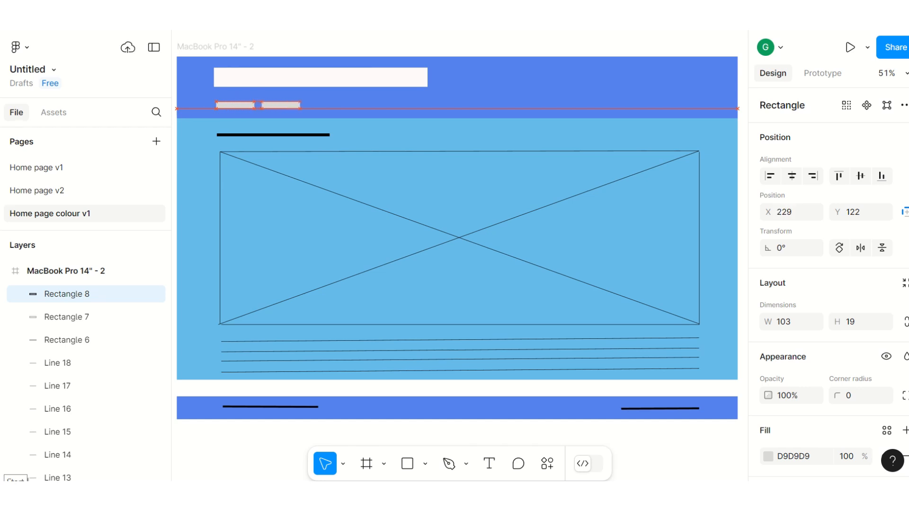
pyautogui.press('Right')
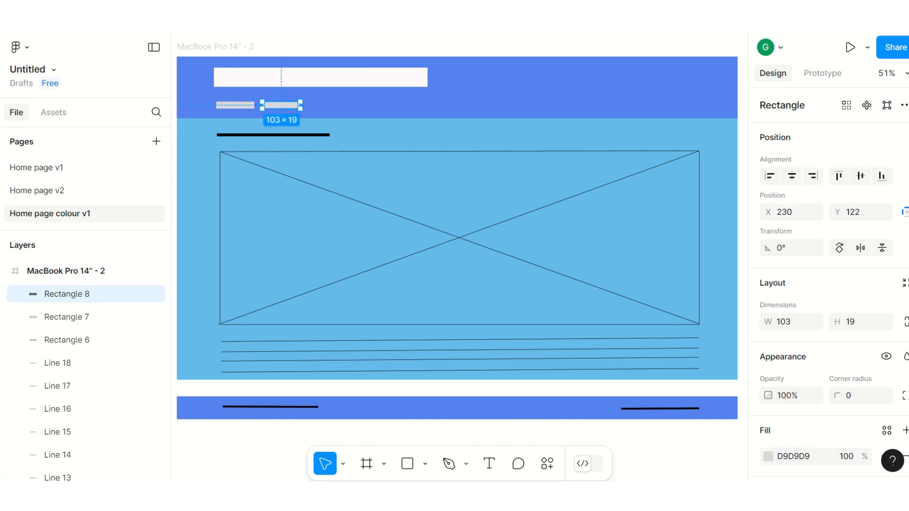
pyautogui.press('Right')
pyautogui.press('Right')
pyautogui.press('Right')
pyautogui.press('Right')
pyautogui.press('Right')
pyautogui.press('Right')
pyautogui.press('Right')
pyautogui.press('Right')
pyautogui.press('Right')
pyautogui.press('Right')
pyautogui.press('Right')
pyautogui.press('Right')
pyautogui.press('Right')
pyautogui.press('Right')
pyautogui.press('Right')
pyautogui.press('Right')
pyautogui.press('Right')
pyautogui.press('Right')
pyautogui.press('Right')
pyautogui.press('Right')
pyautogui.press('Right')
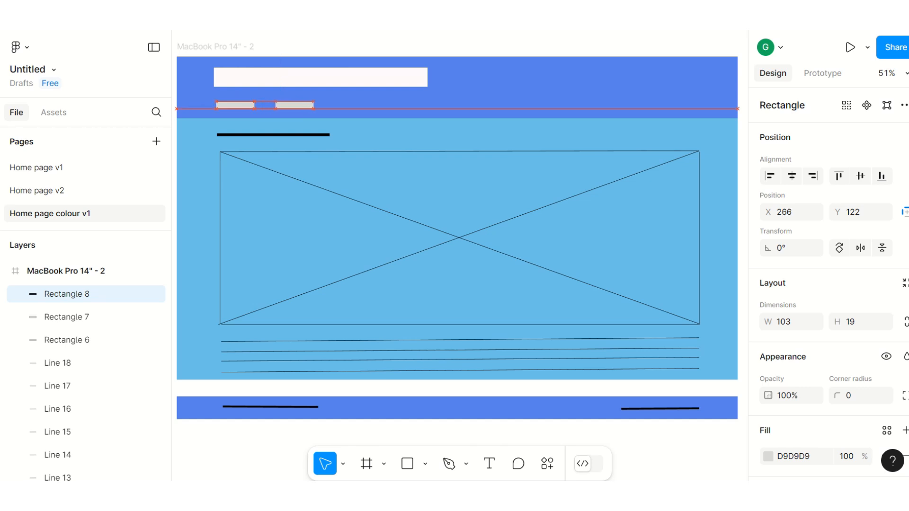
pyautogui.press('Left')
pyautogui.press('Left')
pyautogui.press('Left')
pyautogui.press('Left')
pyautogui.press('Left')
pyautogui.press('Left')
pyautogui.press('Left')
pyautogui.press('Left')
pyautogui.press('Left')
pyautogui.press('Left')
pyautogui.press('Left')
pyautogui.press('Left')
pyautogui.press('Left')
pyautogui.press('Left')
pyautogui.press('Left')
pyautogui.press('Left')
pyautogui.press('Left')
pyautogui.press('Left')
pyautogui.press('Left')
pyautogui.press('Left')
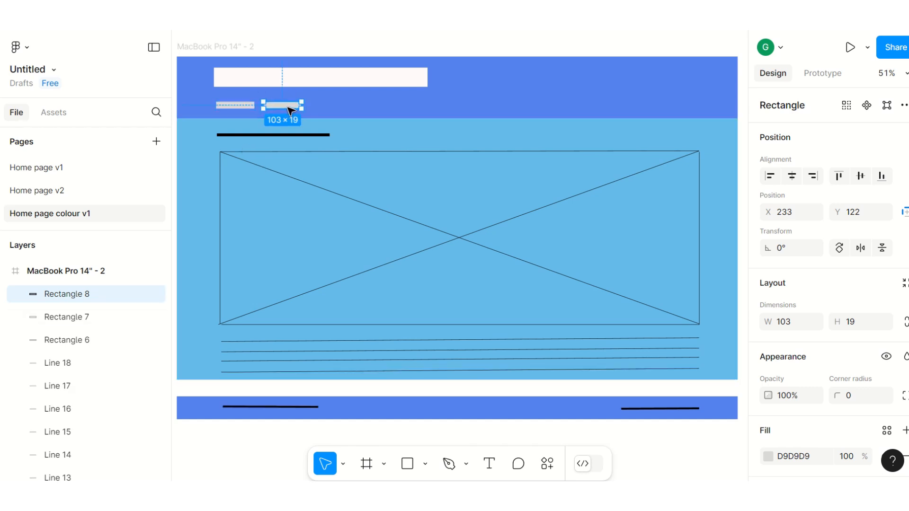
# Step: Duplicate the second navigation rectangle and shift the copy horizontally to about X 354 as the third button
pyautogui.hotkey('ctrl', 'd')
pyautogui.press('Right')
pyautogui.press('Right')
pyautogui.press('Right')
pyautogui.press('Right')
pyautogui.press('Right')
pyautogui.press('Right')
pyautogui.press('Right')
pyautogui.press('Right')
pyautogui.press('Right')
pyautogui.press('Right')
pyautogui.press('Right')
pyautogui.press('Right')
pyautogui.press('Right')
pyautogui.press('Right')
pyautogui.press('Right')
pyautogui.press('Right')
pyautogui.press('Right')
pyautogui.press('Right')
pyautogui.press('Right')
pyautogui.press('Right')
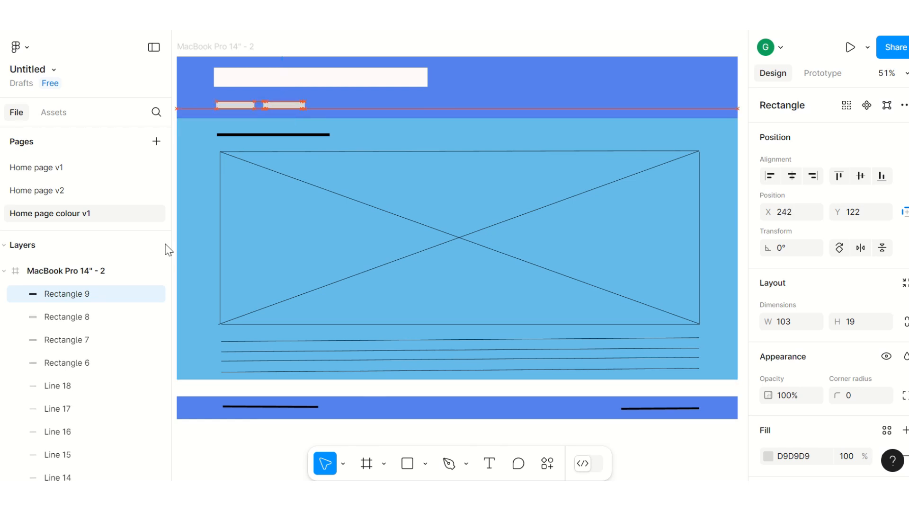
pyautogui.press('Right')
pyautogui.press('Right')
pyautogui.press('Right')
pyautogui.press('Right')
pyautogui.press('Right')
pyautogui.press('Right')
pyautogui.press('Right')
pyautogui.press('Right')
pyautogui.press('Right')
pyautogui.press('Right')
pyautogui.press('Right')
pyautogui.press('Right')
pyautogui.press('Right')
pyautogui.press('Right')
pyautogui.press('Right')
pyautogui.press('Right')
pyautogui.press('Right')
pyautogui.press('Right')
pyautogui.press('Right')
pyautogui.press('Right')
pyautogui.press('Right')
pyautogui.press('Right')
pyautogui.press('Right')
pyautogui.press('Right')
pyautogui.press('Right')
pyautogui.press('Right')
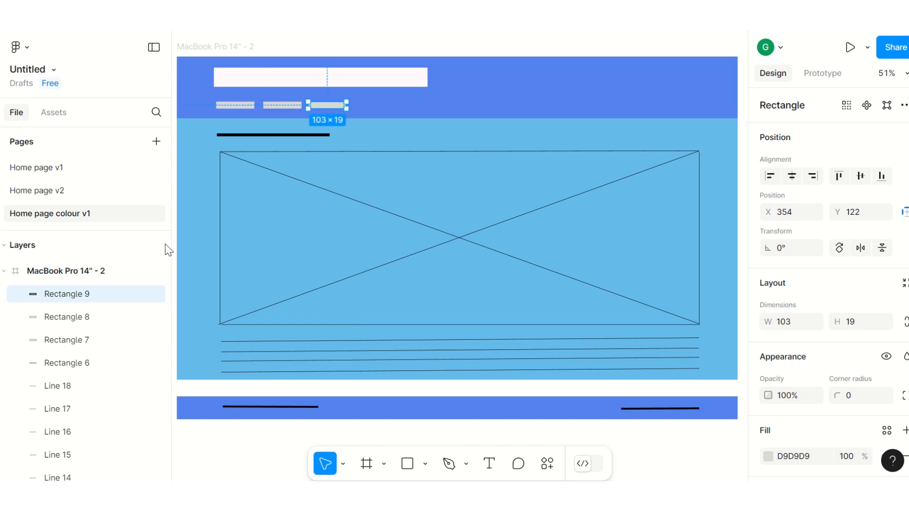
pyautogui.press('Right')
# Step: Duplicate the third navigation rectangle, shift the copy horizontally to X 482 as the fourth button, and deselect it
pyautogui.hotkey('ctrl', 'd')
pyautogui.press('Right')
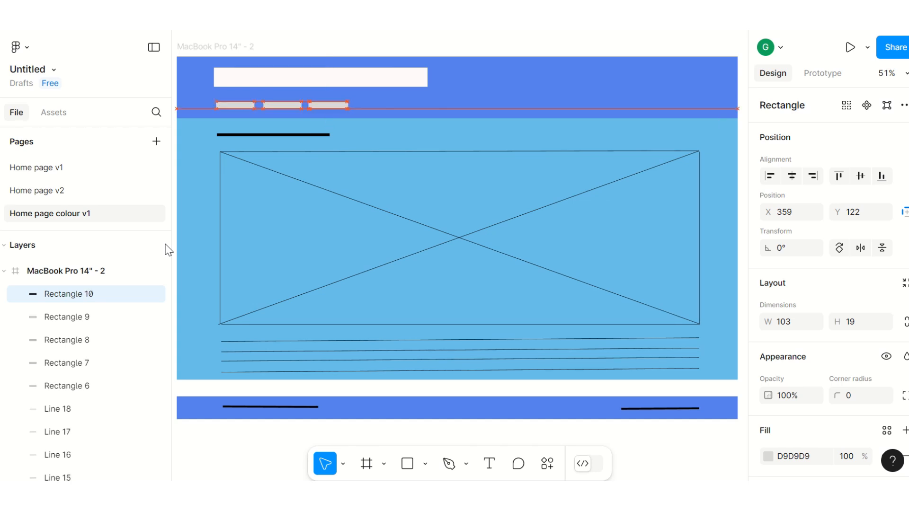
pyautogui.press('Right')
pyautogui.press('Right')
pyautogui.press('Right')
pyautogui.press('Right')
pyautogui.press('Right')
pyautogui.press('Right')
pyautogui.press('Right')
pyautogui.press('Right')
pyautogui.press('Right')
pyautogui.press('Right')
pyautogui.press('Right')
pyautogui.press('Right')
pyautogui.press('Right')
pyautogui.press('Right')
pyautogui.press('Right')
pyautogui.press('Right')
pyautogui.press('Right')
pyautogui.press('Right')
pyautogui.press('Right')
pyautogui.press('Right')
pyautogui.press('Right')
pyautogui.press('Right')
pyautogui.press('Right')
pyautogui.press('Right')
pyautogui.press('Right')
pyautogui.press('Right')
pyautogui.press('Right')
pyautogui.press('Right')
pyautogui.press('Right')
pyautogui.press('Right')
pyautogui.press('Right')
pyautogui.press('Right')
pyautogui.press('Right')
pyautogui.press('Right')
pyautogui.press('Right')
pyautogui.press('Right')
pyautogui.press('Right')
pyautogui.press('Right')
pyautogui.press('Right')
pyautogui.press('Right')
pyautogui.press('Right')
pyautogui.press('Right')
pyautogui.press('Right')
pyautogui.press('Right')
pyautogui.press('Right')
pyautogui.press('Right')
pyautogui.press('Right')
pyautogui.press('Right')
pyautogui.press('Right')
pyautogui.press('Right')
pyautogui.press('Right')
pyautogui.press('Right')
pyautogui.press('Right')
pyautogui.press('Right')
pyautogui.press('Right')
pyautogui.press('Right')
pyautogui.press('Right')
pyautogui.press('Right')
pyautogui.press('Right')
pyautogui.press('Right')
pyautogui.press('Right')
pyautogui.press('Right')
pyautogui.press('Right')
pyautogui.press('Right')
pyautogui.press('Right')
pyautogui.press('Right')
pyautogui.press('Right')
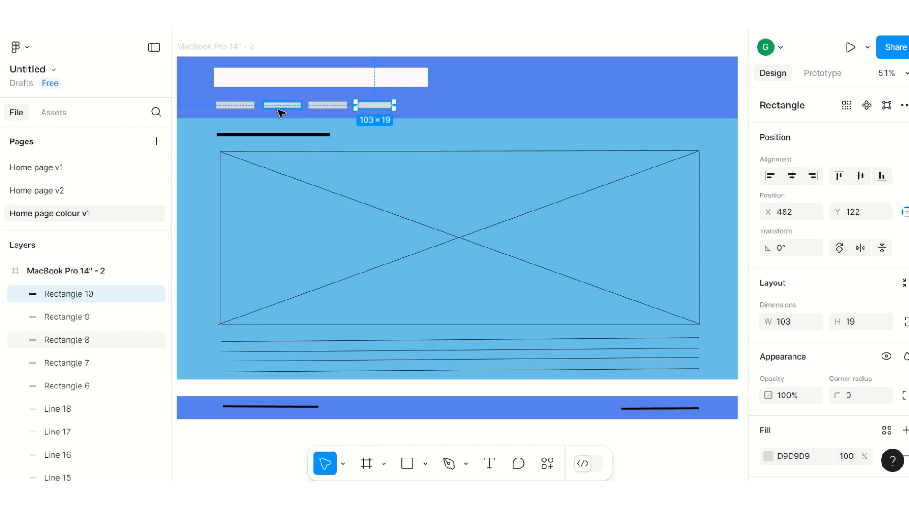
pyautogui.click(293, 44)
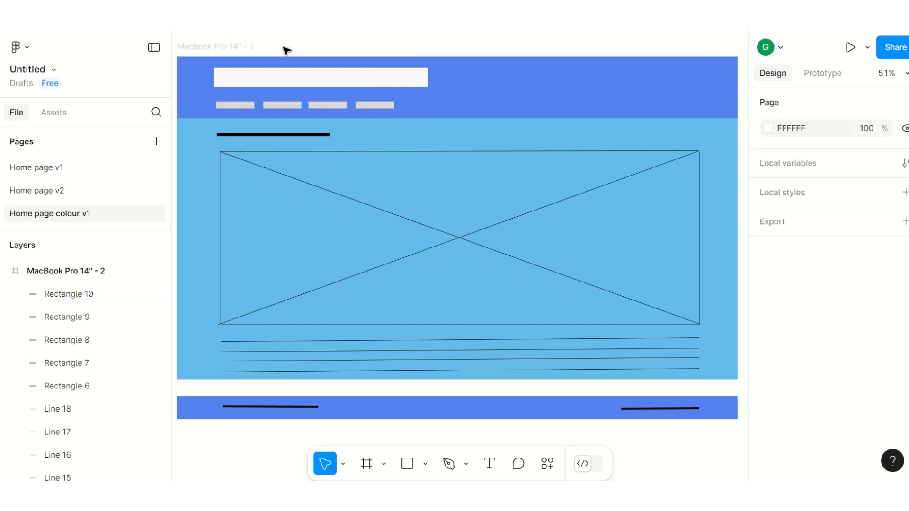
# Step: Even out the navigation buttons' spacing by shifting the second one to X 230 and the fourth to X 480, then deselect
pyautogui.click(283, 108)
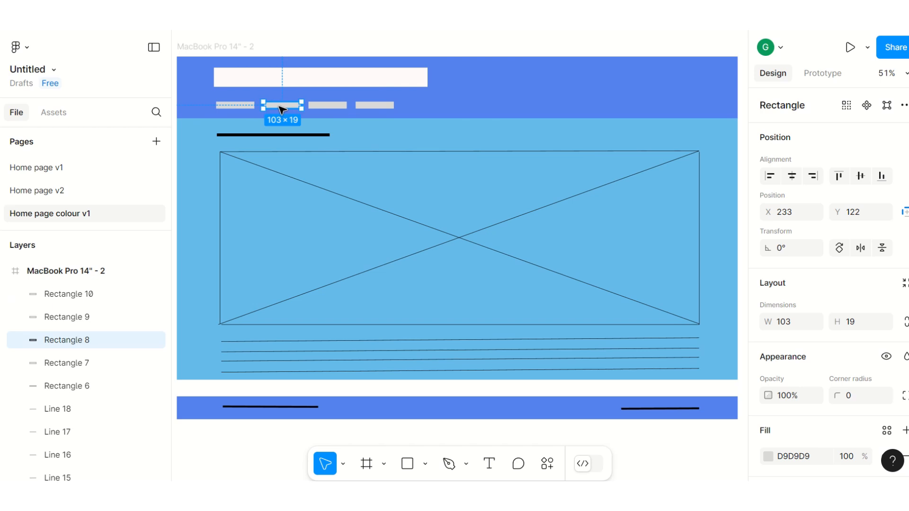
pyautogui.moveTo(279, 109); pyautogui.dragTo(287, 110)
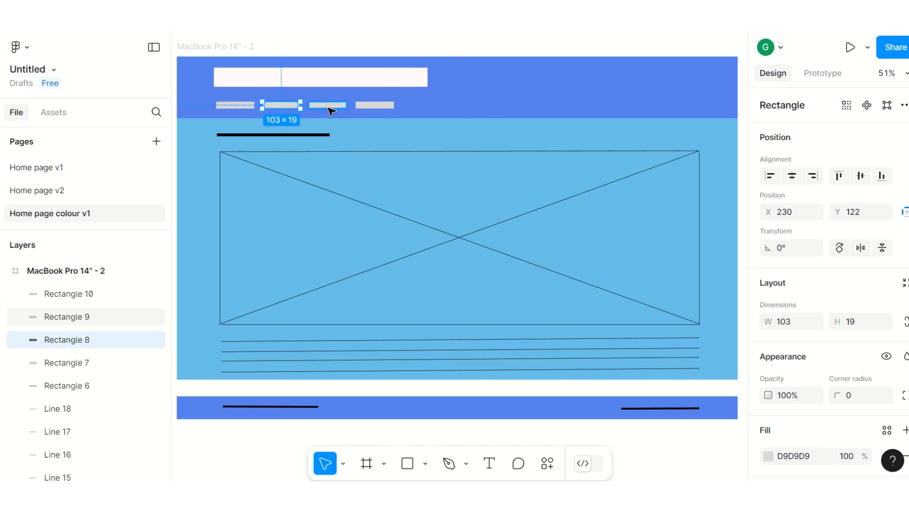
pyautogui.click(380, 111)
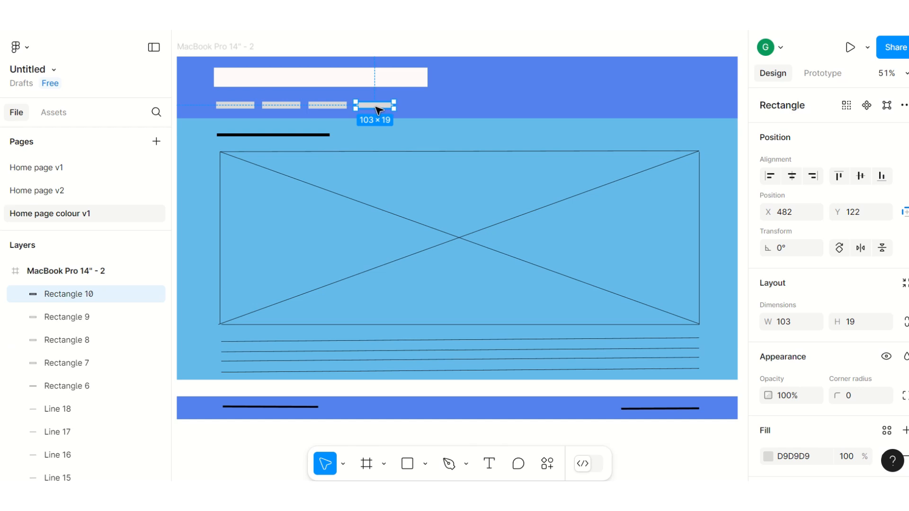
pyautogui.moveTo(375, 107); pyautogui.dragTo(381, 110)
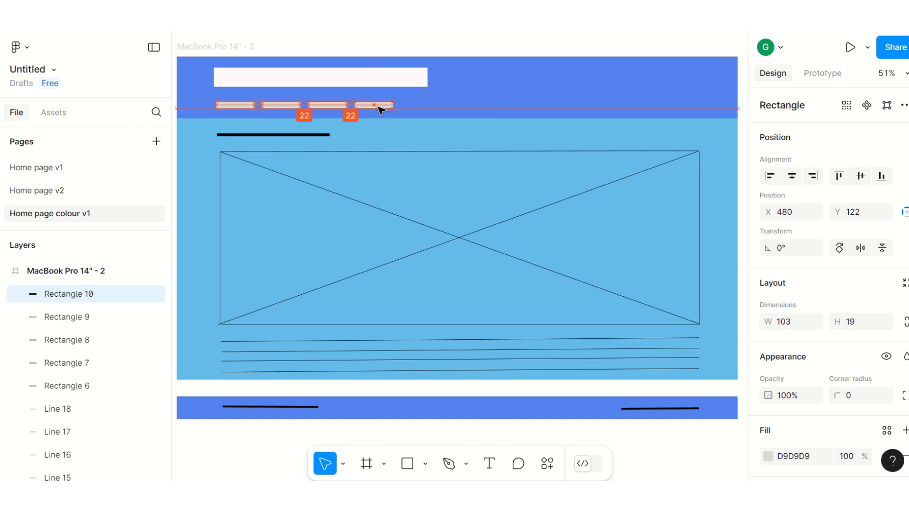
pyautogui.click(419, 47)
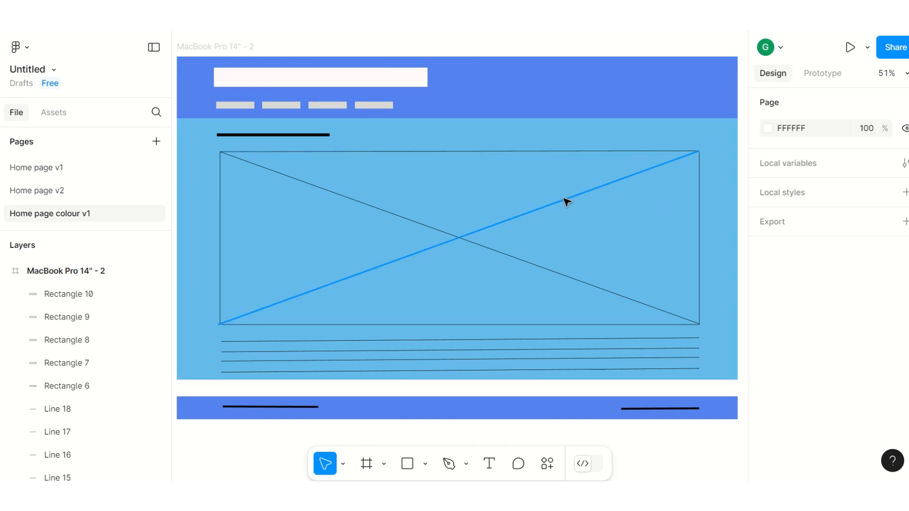
# Step: Try to copy the doggo4 picture from the image file picker and paste it onto the content area
pyautogui.click(425, 465)
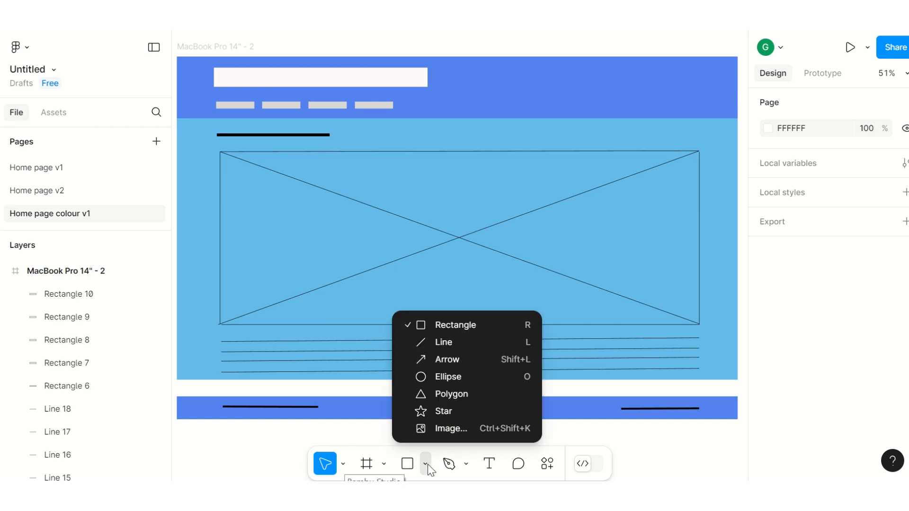
pyautogui.click(451, 429)
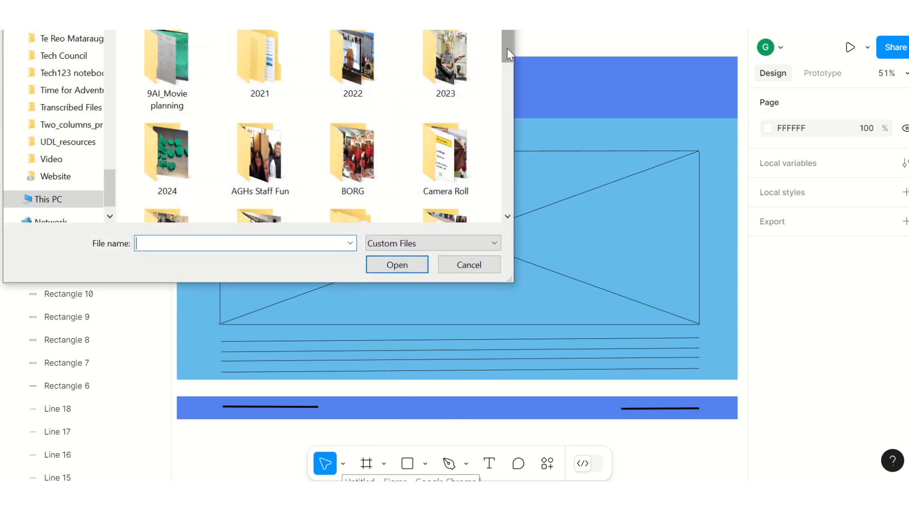
pyautogui.moveTo(507, 49); pyautogui.dragTo(510, 132)
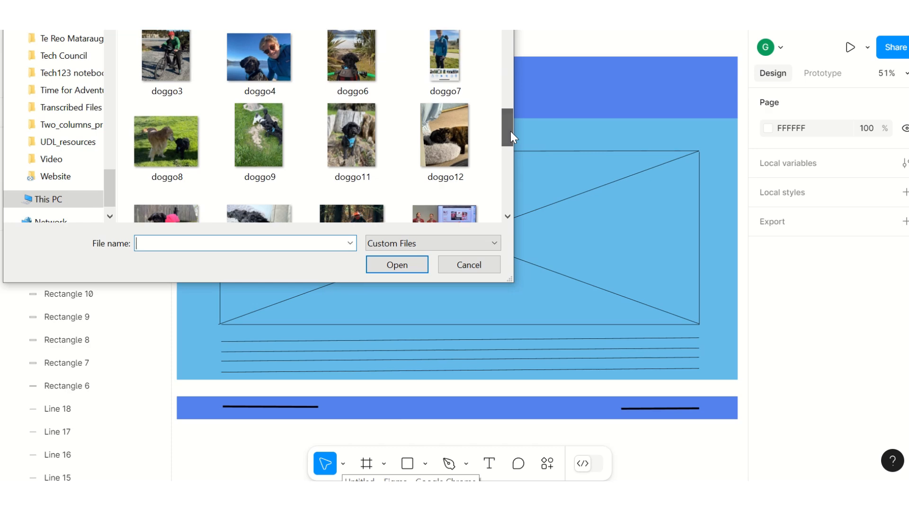
pyautogui.click(233, 64)
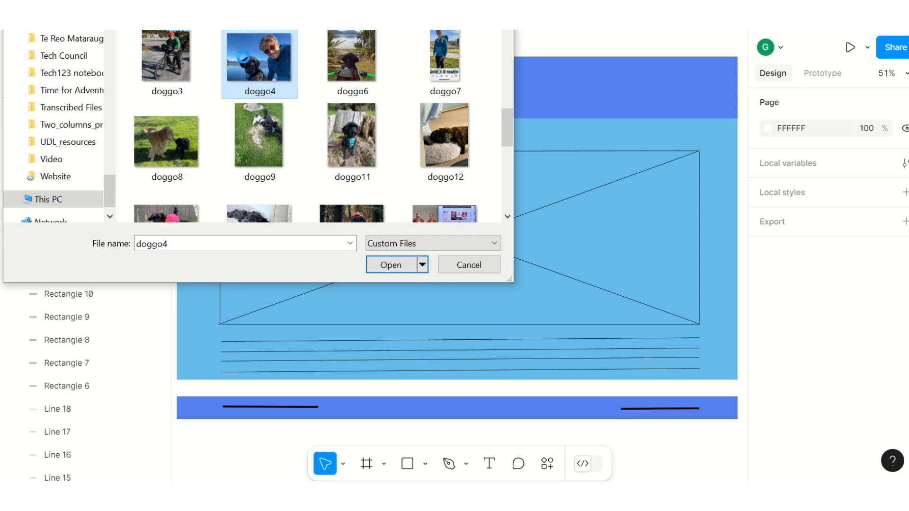
pyautogui.rightClick(243, 57)
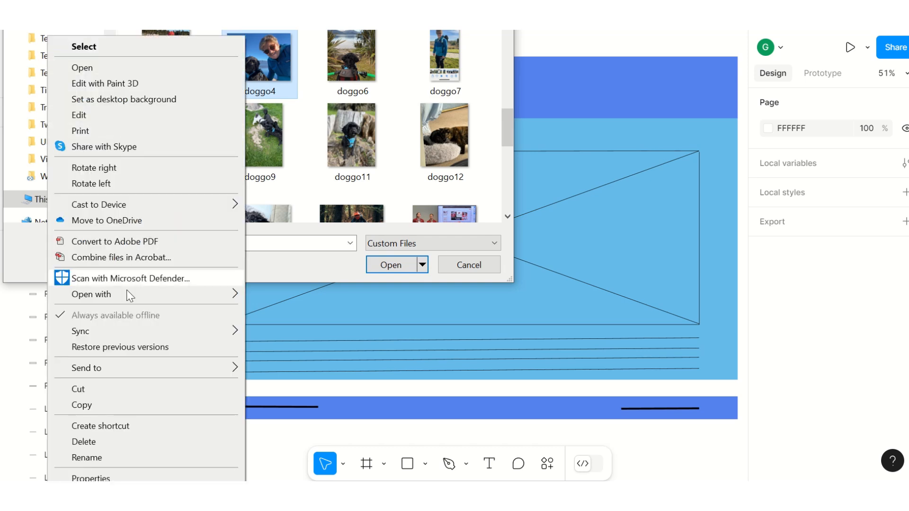
pyautogui.click(95, 405)
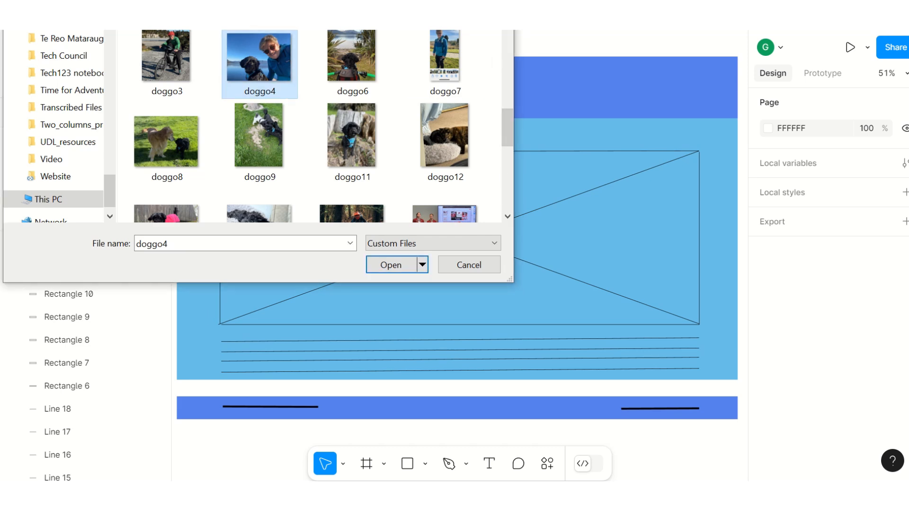
pyautogui.press('Escape')
pyautogui.rightClick(434, 171)
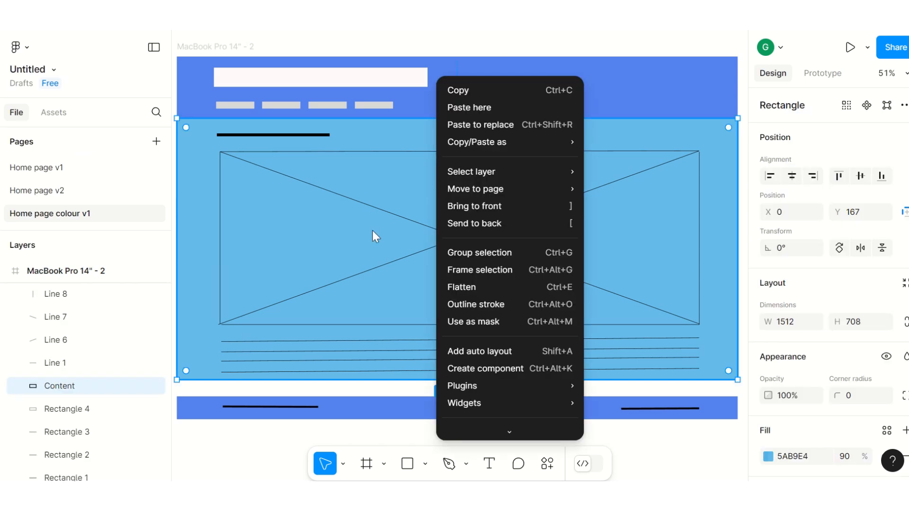
pyautogui.click(304, 237)
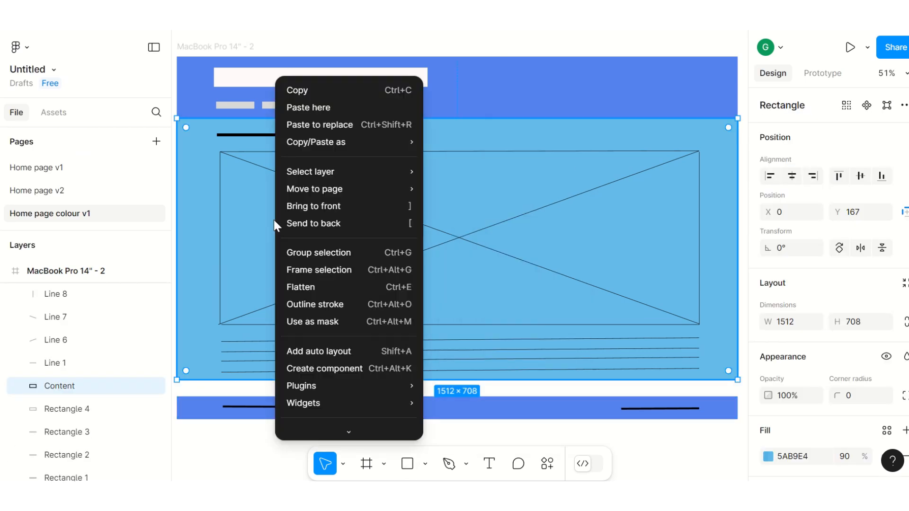
pyautogui.click(295, 107)
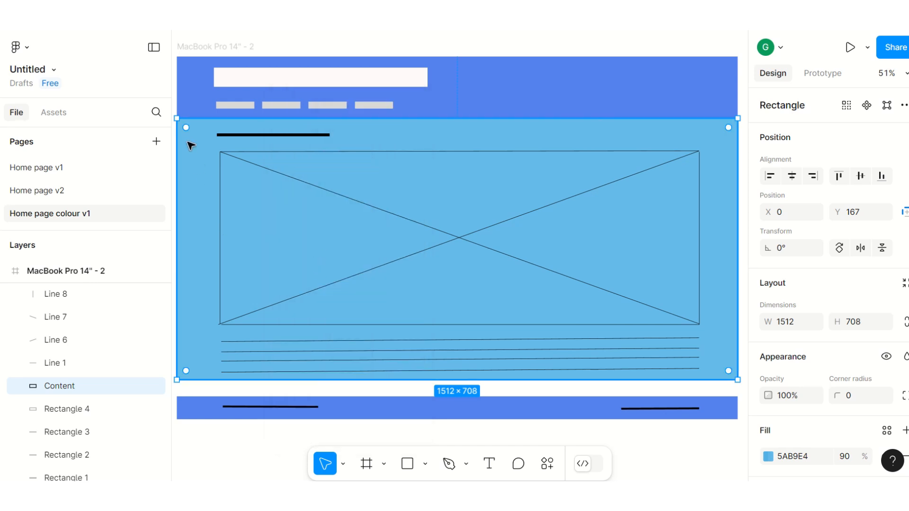
# Step: Extend the content rectangle's lower edge to meet the footer bar, giving it a height of 753
pyautogui.moveTo(186, 128)
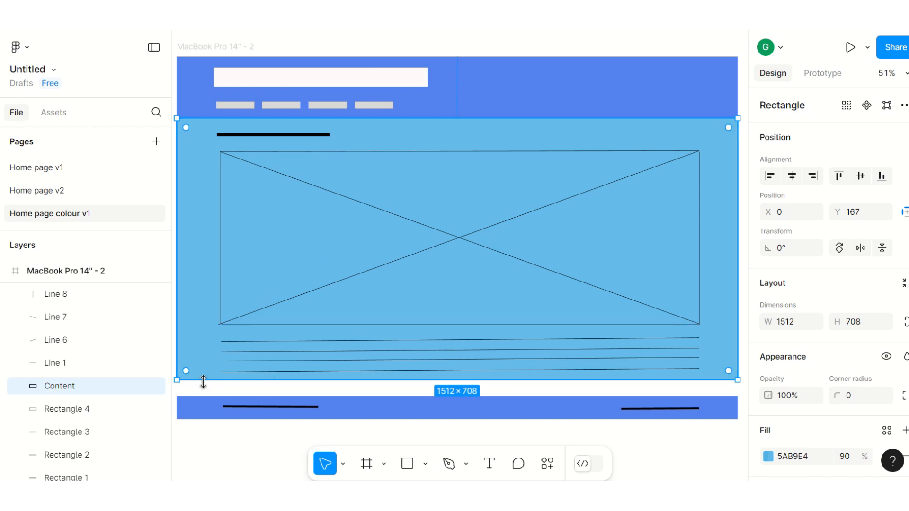
pyautogui.moveTo(204, 382); pyautogui.dragTo(203, 396)
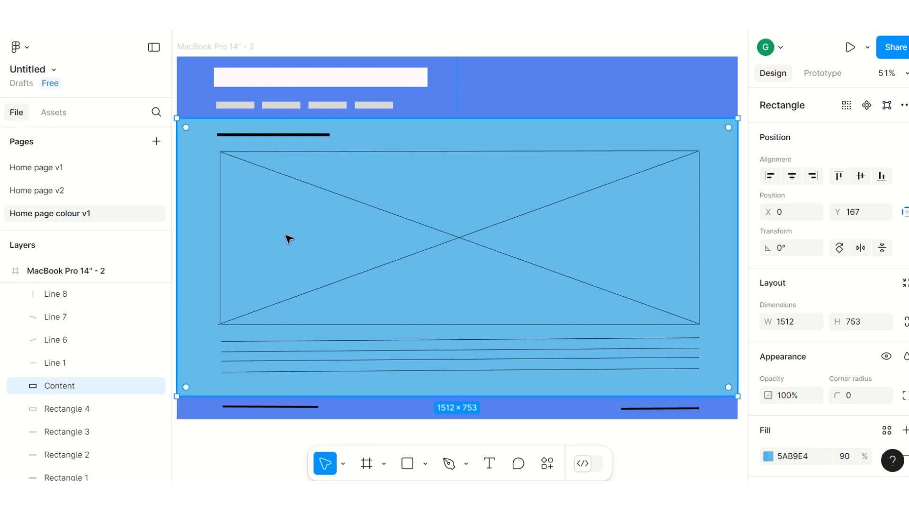
# Step: Delete the four border lines around the crossed image placeholder
pyautogui.click(334, 284)
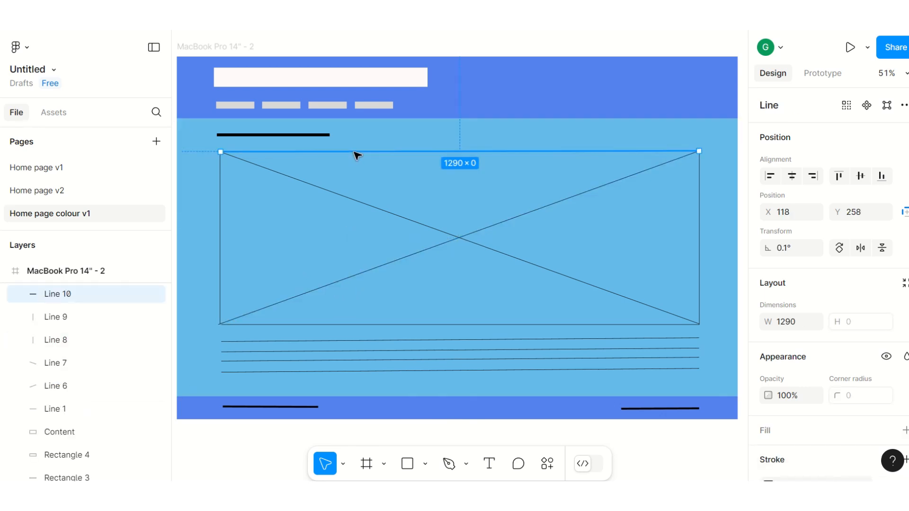
pyautogui.press('Delete')
pyautogui.click(377, 324)
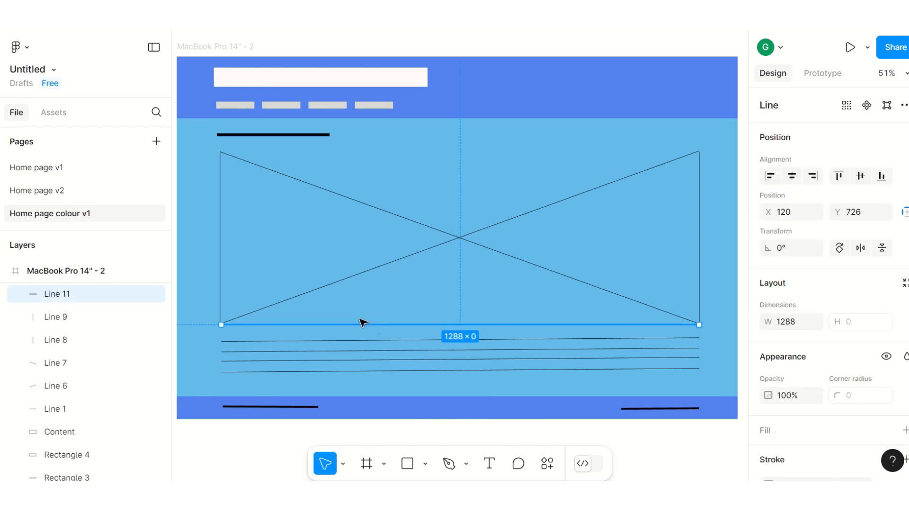
pyautogui.press('Delete')
pyautogui.click(221, 246)
pyautogui.press('Delete')
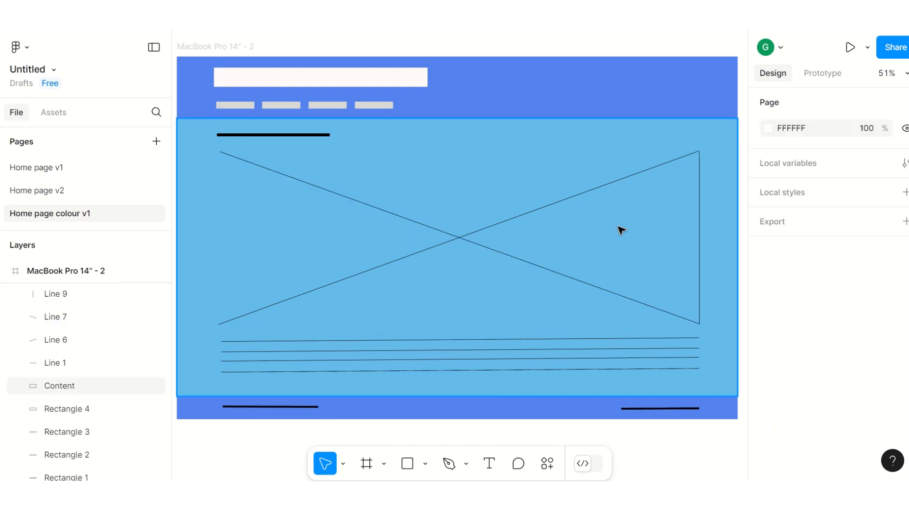
pyautogui.click(700, 222)
pyautogui.press('Delete')
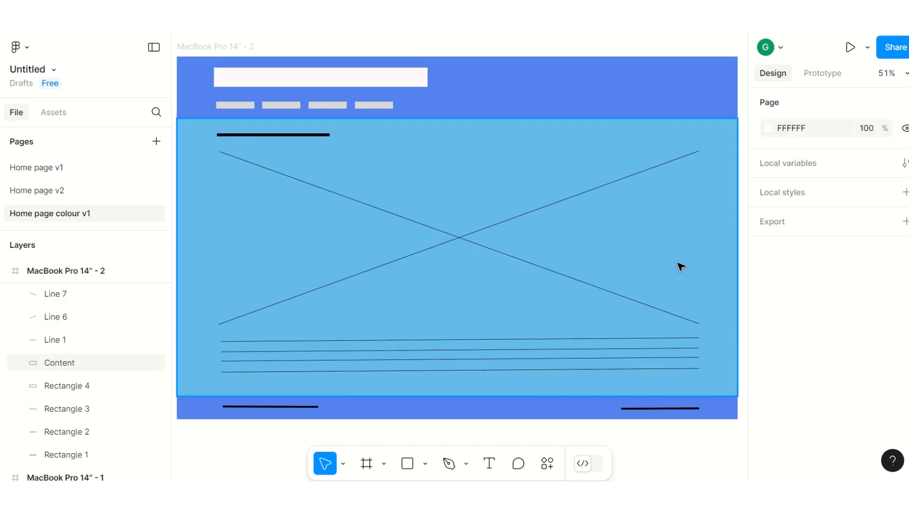
# Step: Draw a rectangle about 1294 × 465 over the placeholder's crossed diagonals
pyautogui.click(425, 464)
pyautogui.click(427, 323)
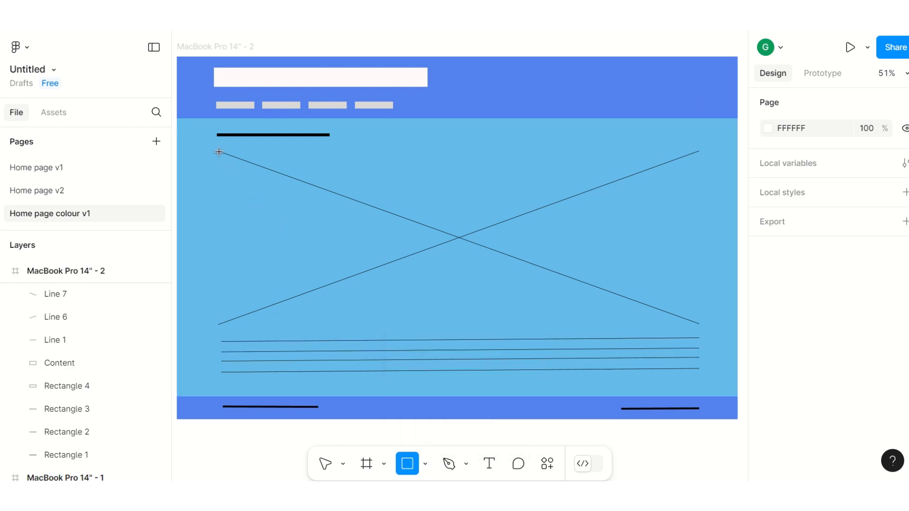
pyautogui.moveTo(218, 152)
pyautogui.mouseDown()
pyautogui.moveTo(667, 328)
pyautogui.moveTo(699, 323)
pyautogui.mouseUp()
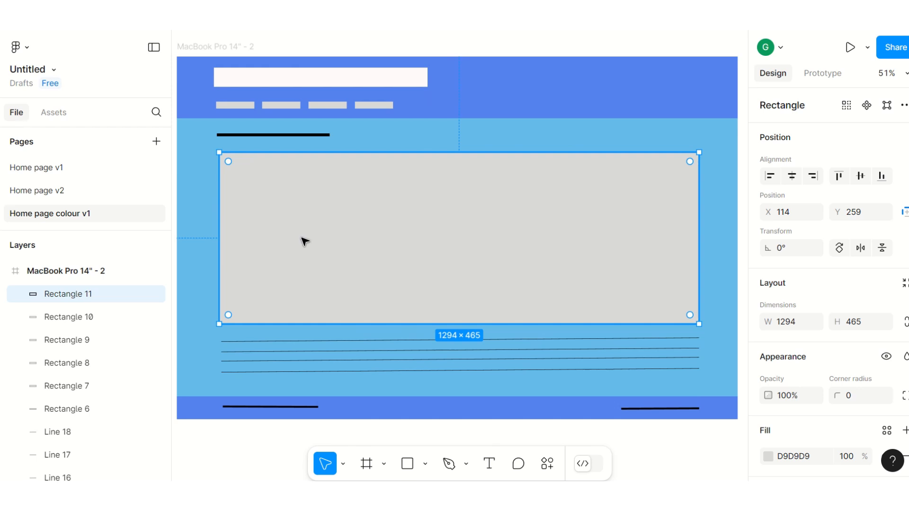
# Step: Place the doggo4 picture from the computer into the large grey rectangle
pyautogui.click(425, 465)
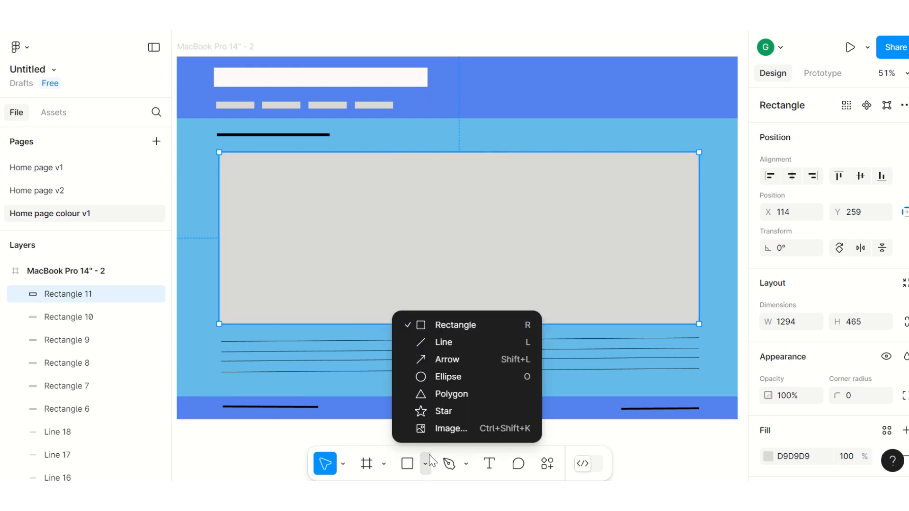
pyautogui.click(451, 432)
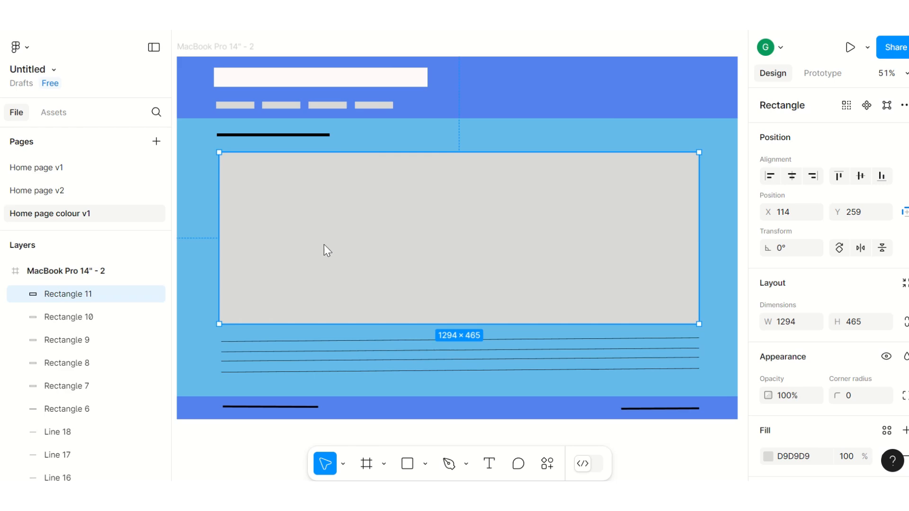
pyautogui.click(507, 217)
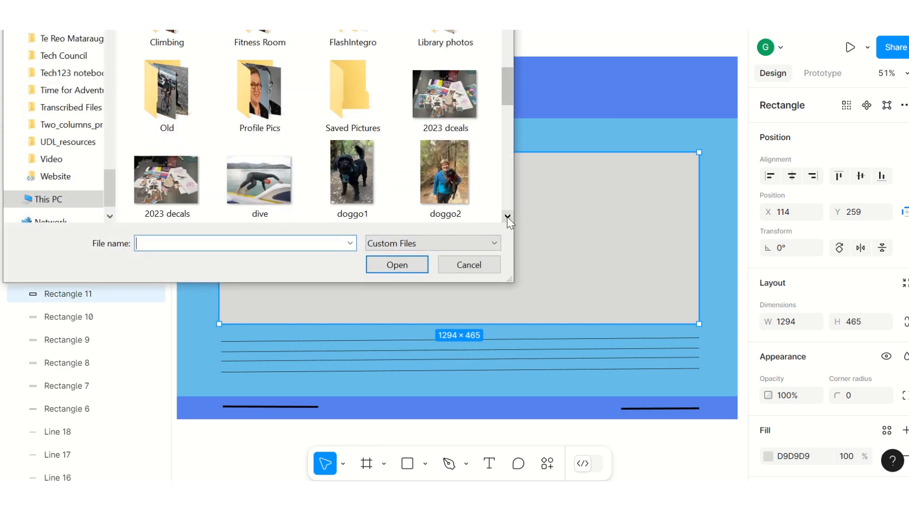
pyautogui.click(259, 94)
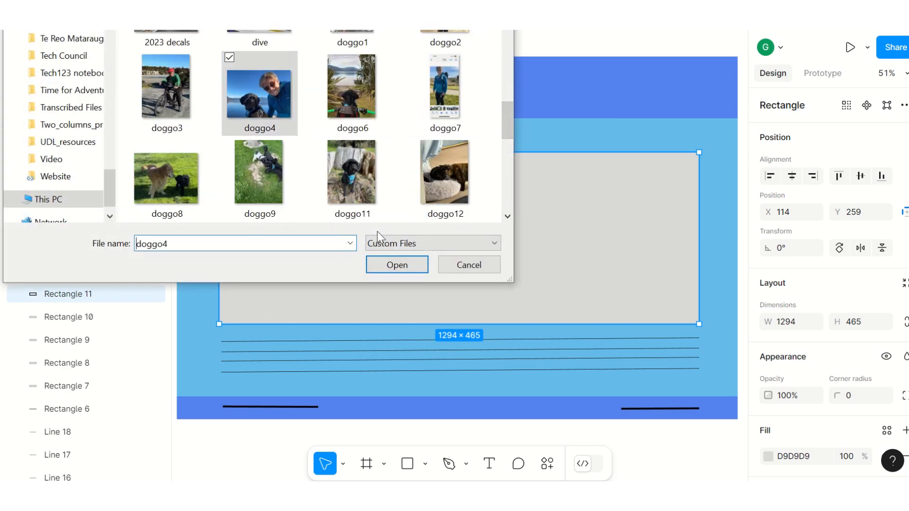
pyautogui.click(387, 265)
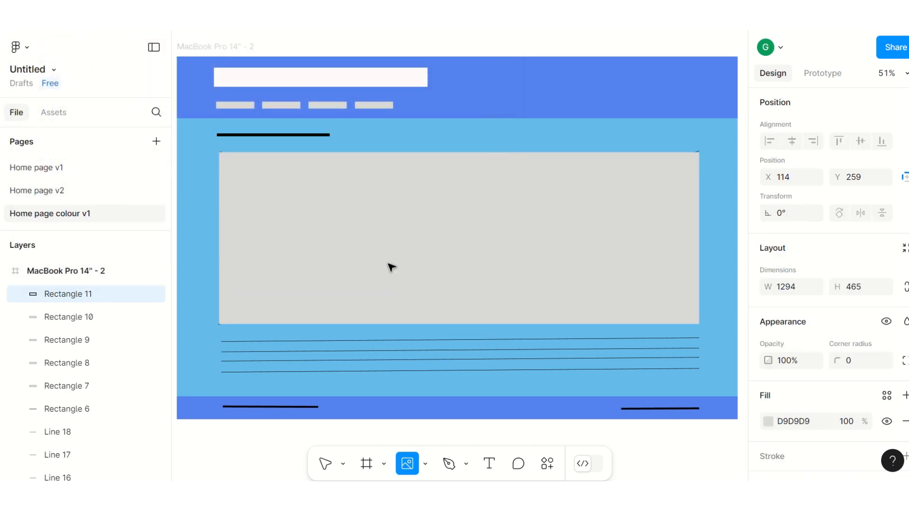
pyautogui.click(299, 224)
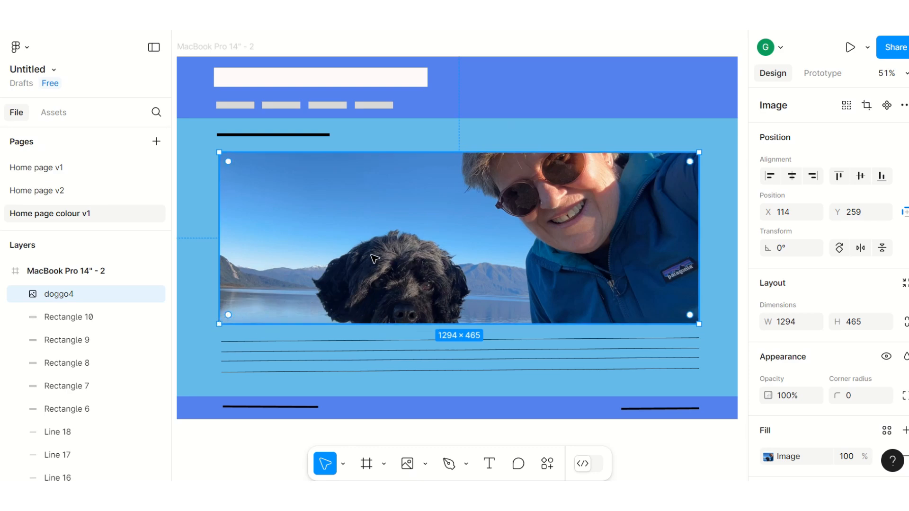
# Step: Nudge the dog picture to X 112, Y 256, round its corners to a radius of 35, and deselect it
pyautogui.scroll(-1, 374, 258)
pyautogui.scroll(1, 371, 255)
pyautogui.rightClick(486, 252)
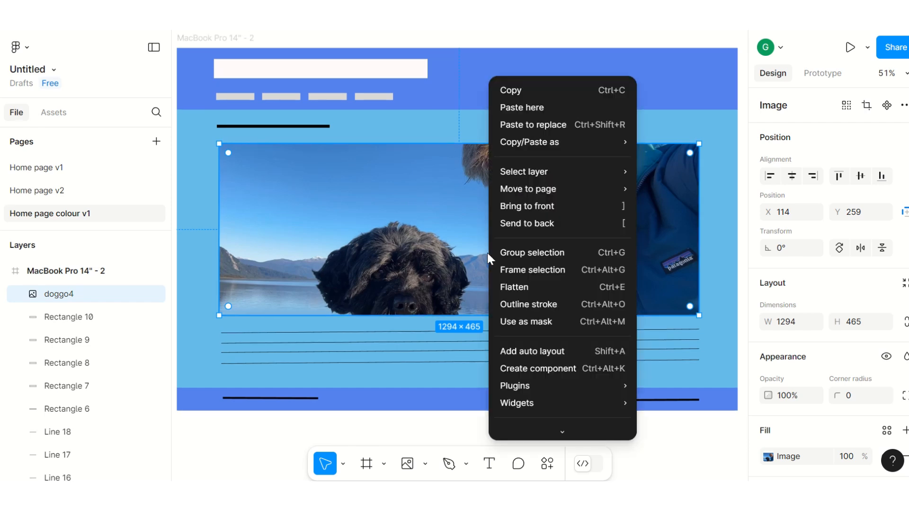
pyautogui.click(408, 206)
pyautogui.moveTo(493, 249)
pyautogui.mouseDown()
pyautogui.moveTo(503, 219)
pyautogui.moveTo(500, 250)
pyautogui.moveTo(491, 251)
pyautogui.mouseUp()
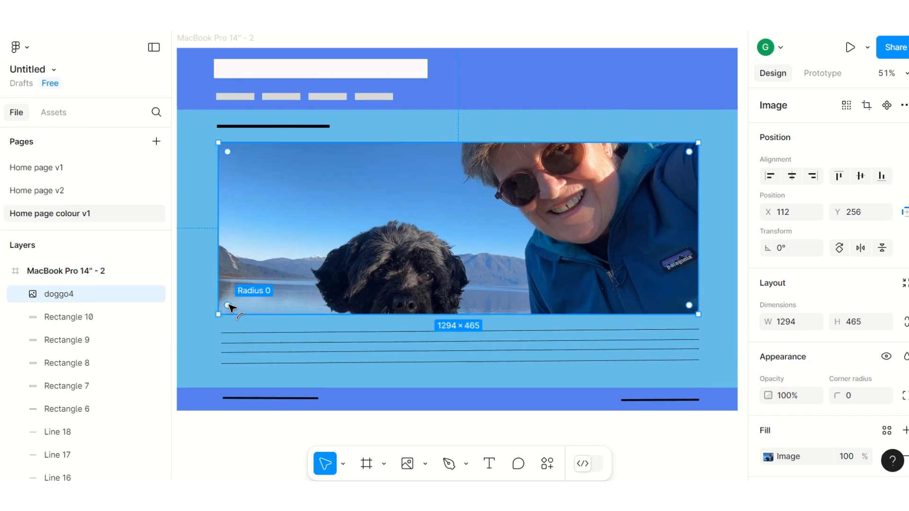
pyautogui.moveTo(228, 306); pyautogui.dragTo(236, 298)
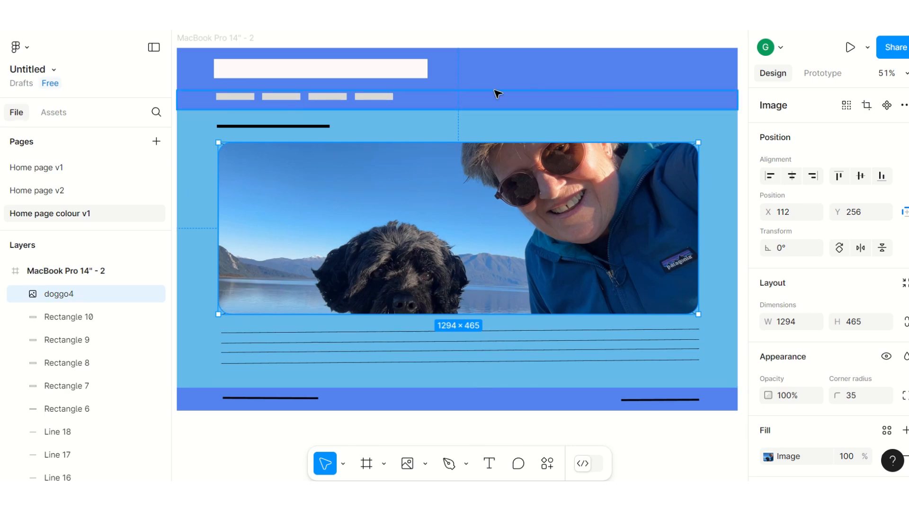
pyautogui.click(690, 41)
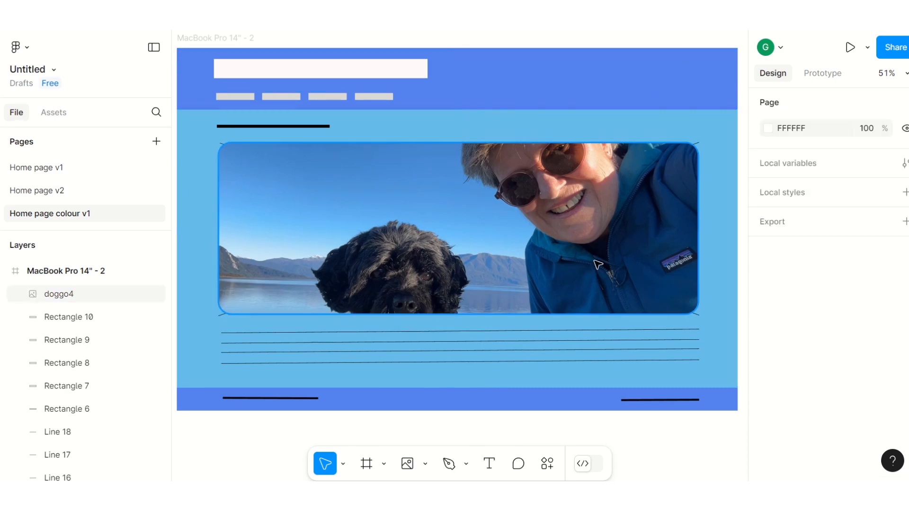
# Step: Delete the two crossed diagonal lines behind the dog picture, keeping the picture itself
pyautogui.click(221, 316)
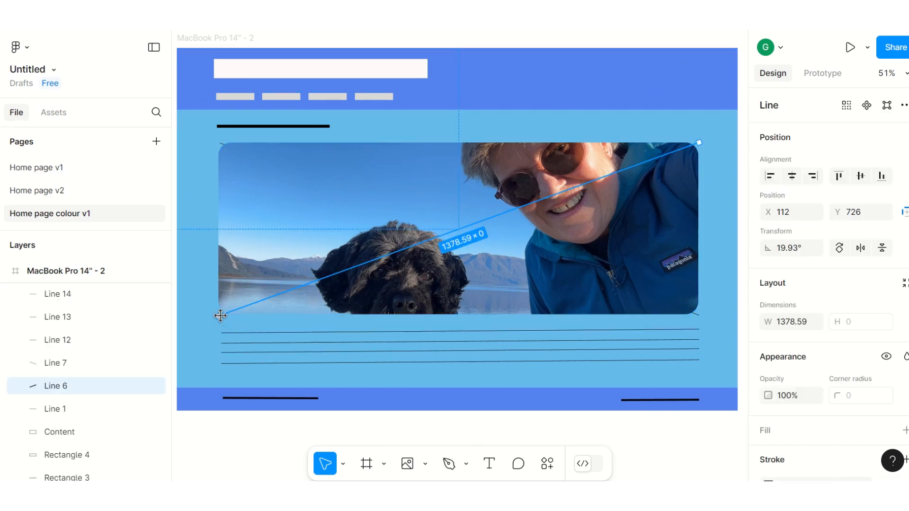
pyautogui.press('Delete')
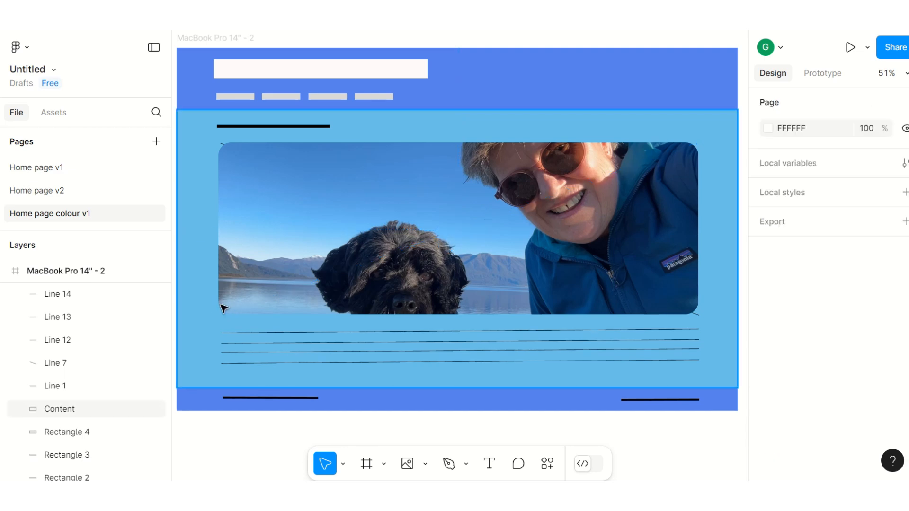
pyautogui.click(226, 148)
pyautogui.press('Delete')
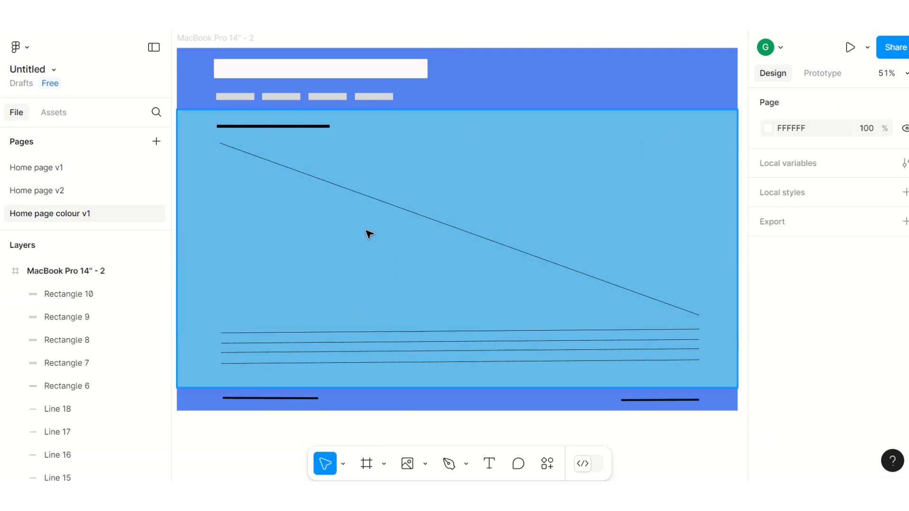
pyautogui.hotkey('ctrl', 'z')
pyautogui.click(714, 316)
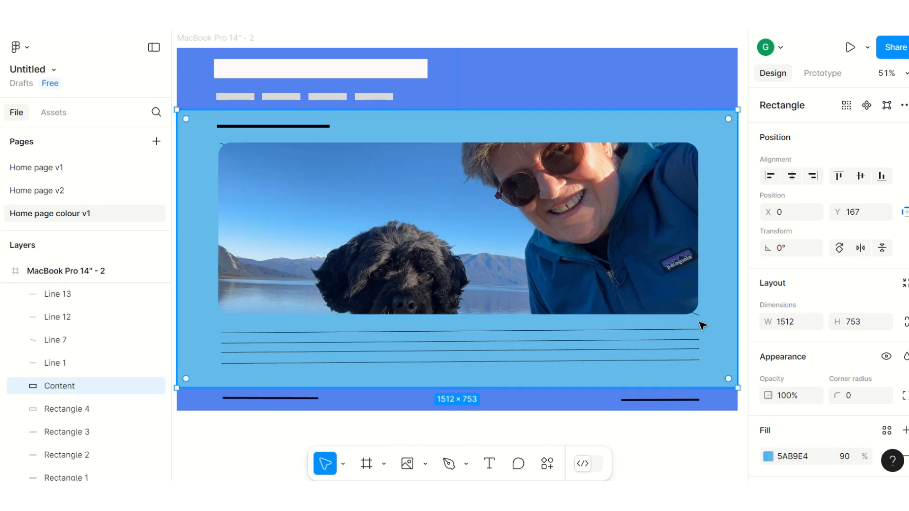
pyautogui.click(697, 315)
pyautogui.press('Delete')
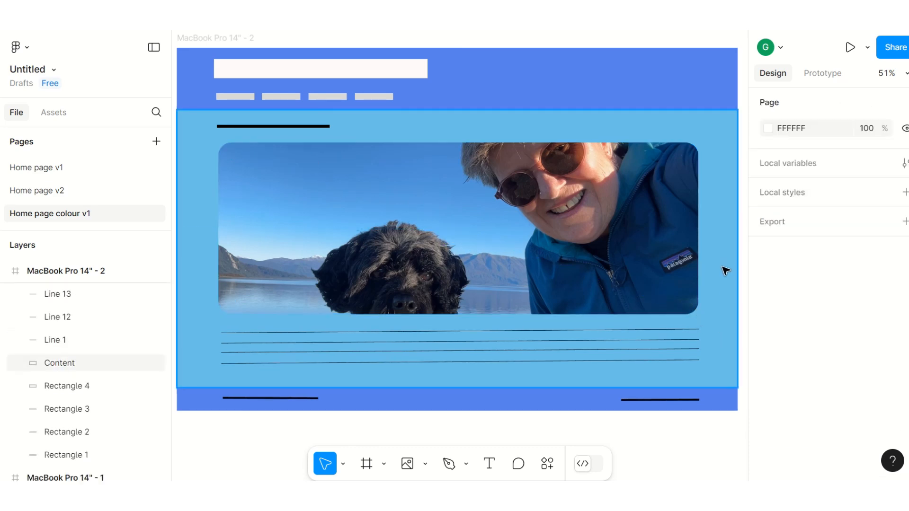
# Step: Delete the two black placeholder lines in the footer band
pyautogui.click(645, 404)
pyautogui.press('Delete')
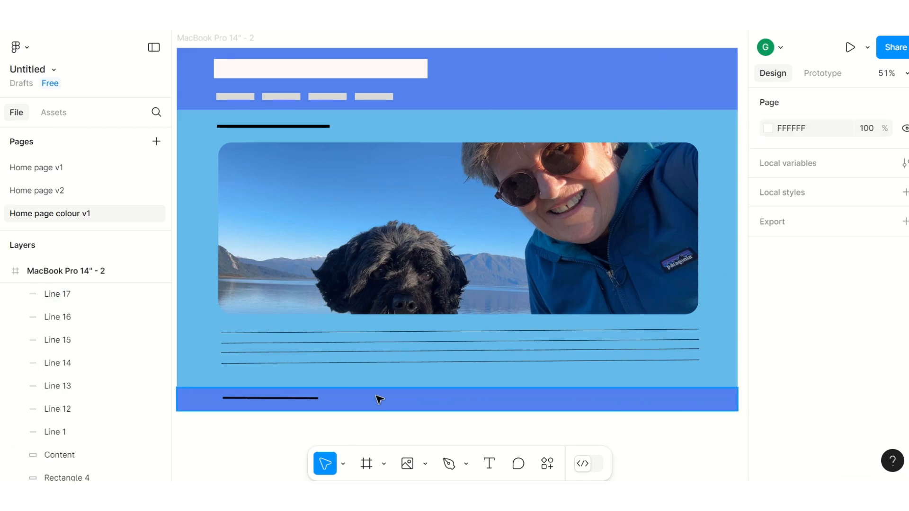
pyautogui.click(316, 397)
pyautogui.press('Delete')
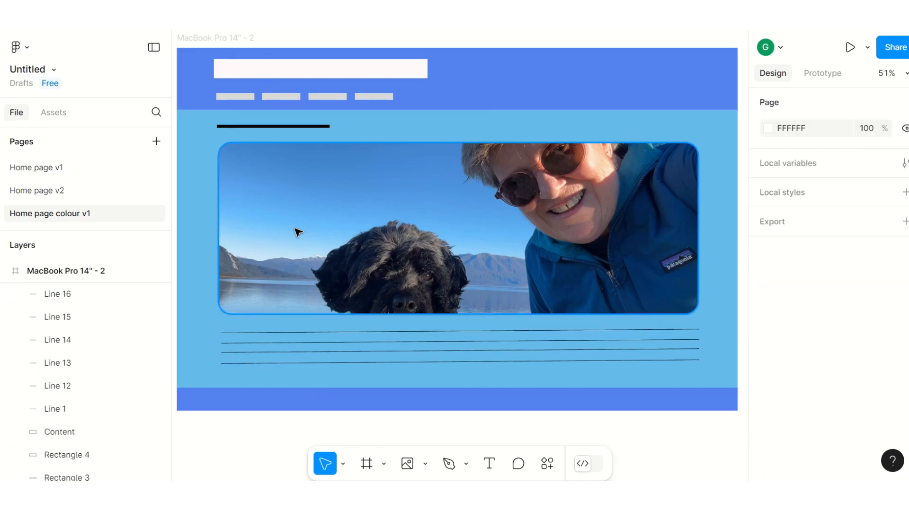
# Step: Duplicate the first navigation button and place the copy in the footer at X 100, Y 938, sized 103 × 24
pyautogui.click(247, 100)
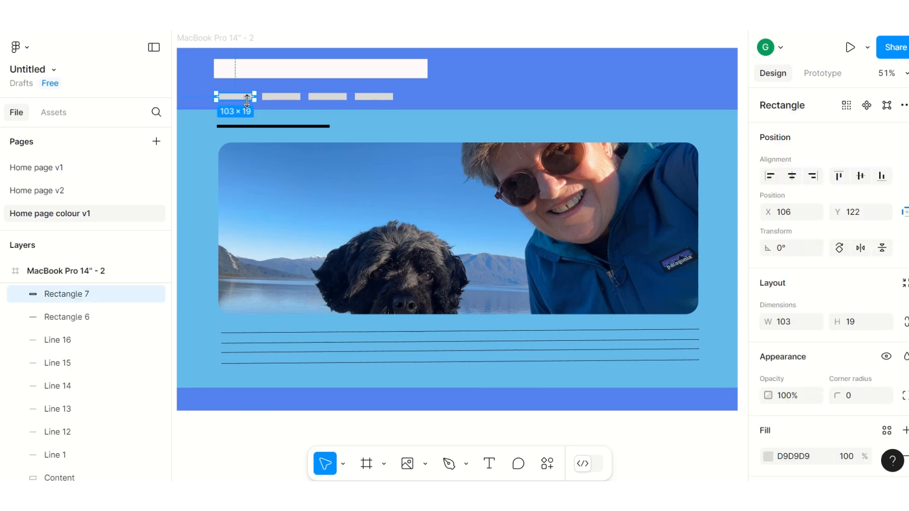
pyautogui.hotkey('ctrl', 'd')
pyautogui.press('Down')
pyautogui.press('Down')
pyautogui.press('Down')
pyautogui.press('Down')
pyautogui.press('Down')
pyautogui.press('Down')
pyautogui.press('Down')
pyautogui.press('Down')
pyautogui.press('Down')
pyautogui.press('Down')
pyautogui.press('Down')
pyautogui.press('Down')
pyautogui.press('Down')
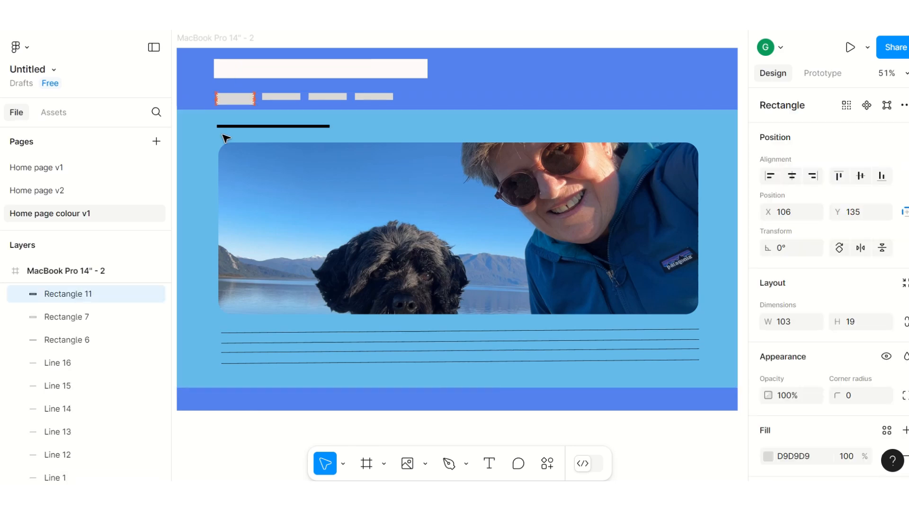
pyautogui.press('Down')
pyautogui.press('Down')
pyautogui.press('Down')
pyautogui.press('Down')
pyautogui.press('Down')
pyautogui.press('Down')
pyautogui.press('Down')
pyautogui.press('Down')
pyautogui.press('Down')
pyautogui.press('Down')
pyautogui.press('Down')
pyautogui.press('Down')
pyautogui.press('Down')
pyautogui.press('Down')
pyautogui.press('Down')
pyautogui.press('Down')
pyautogui.press('Down')
pyautogui.press('Down')
pyautogui.press('Down')
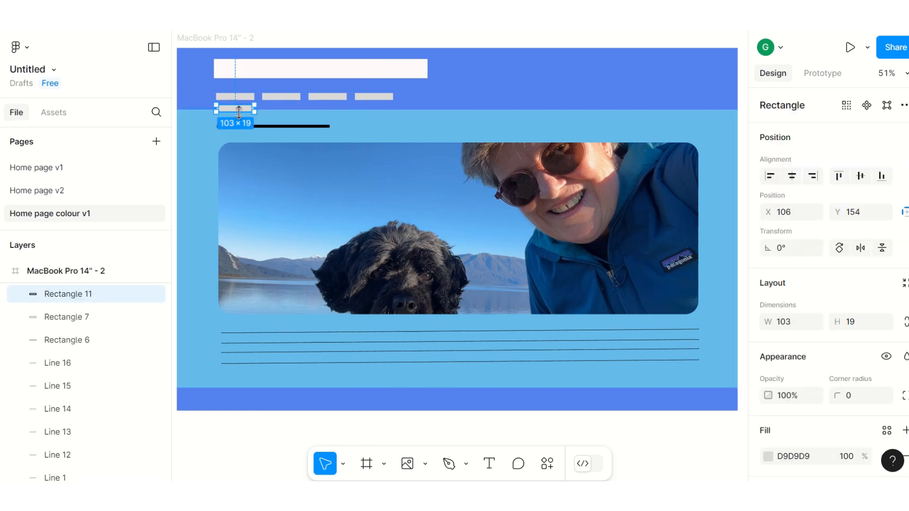
pyautogui.moveTo(233, 112); pyautogui.dragTo(222, 365)
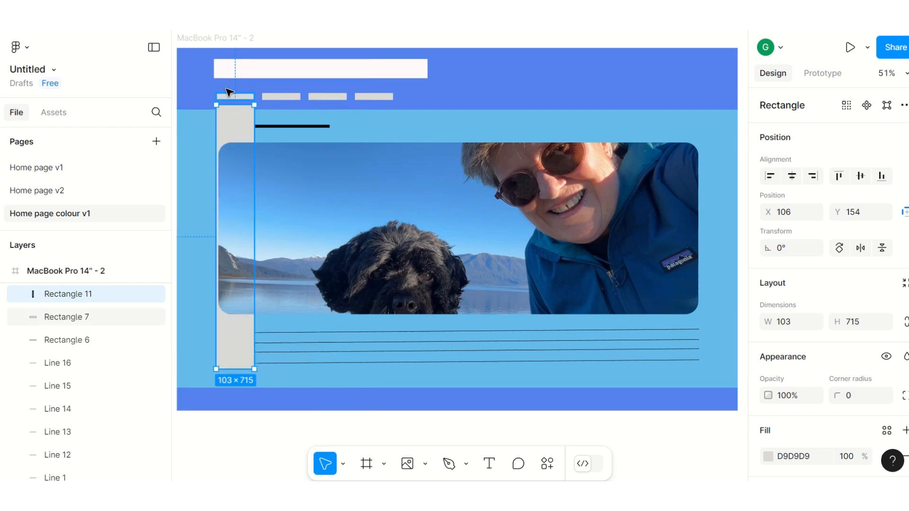
pyautogui.moveTo(236, 104); pyautogui.dragTo(234, 404)
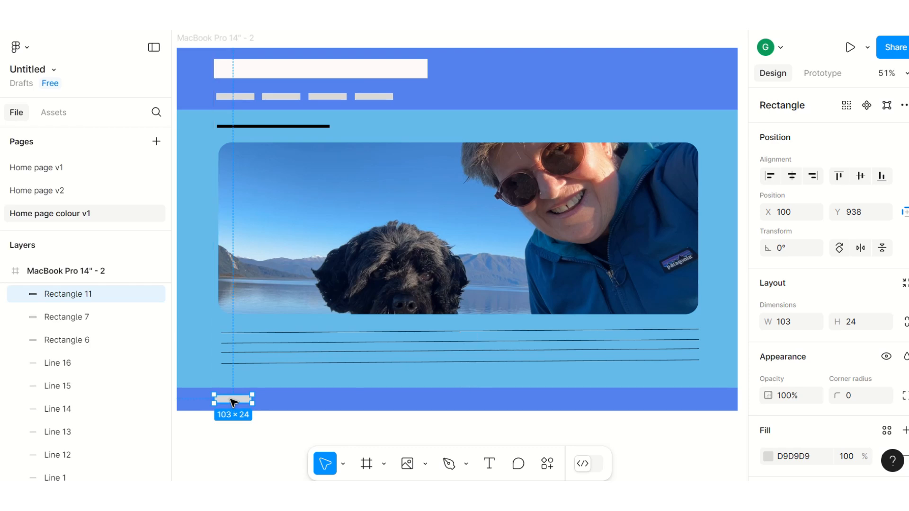
# Step: Align the first navigation button with the title box's left edge and shift the others to even spacing, the fourth at X 483
pyautogui.click(229, 99)
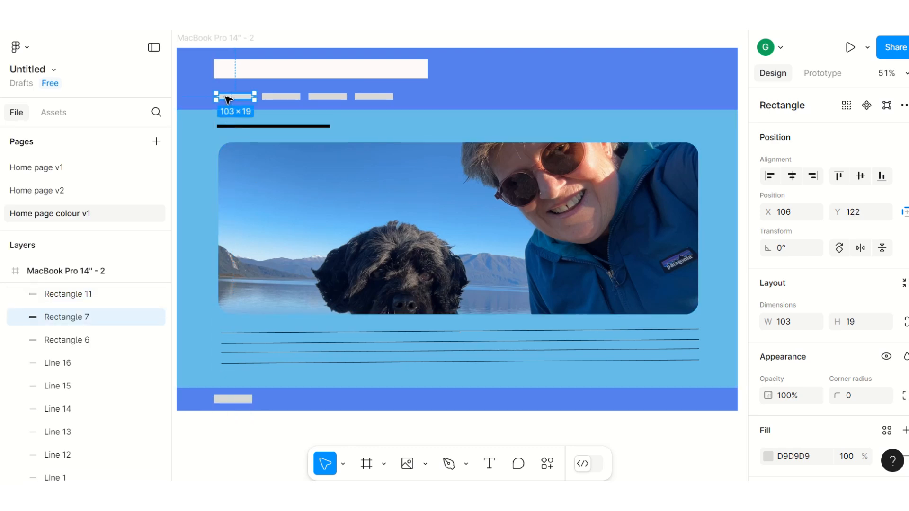
pyautogui.moveTo(229, 99); pyautogui.dragTo(225, 99)
pyautogui.click(286, 97)
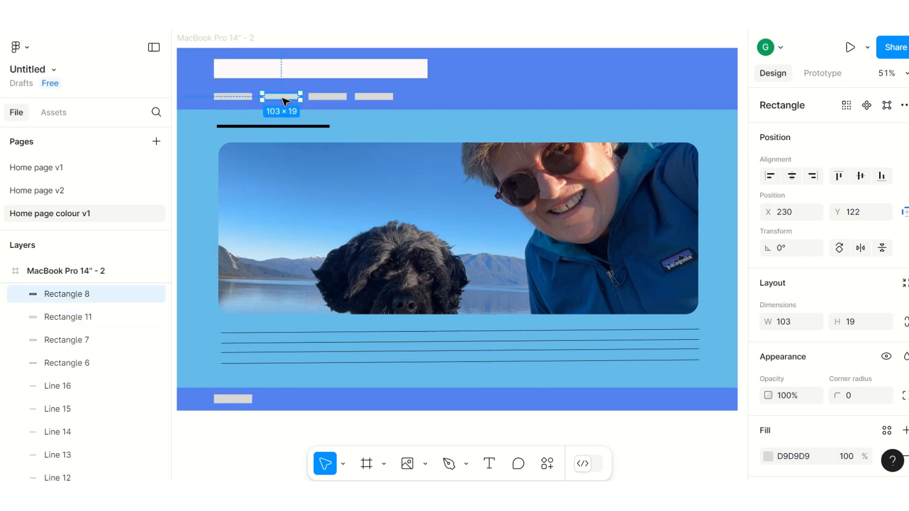
pyautogui.moveTo(283, 101); pyautogui.dragTo(387, 103)
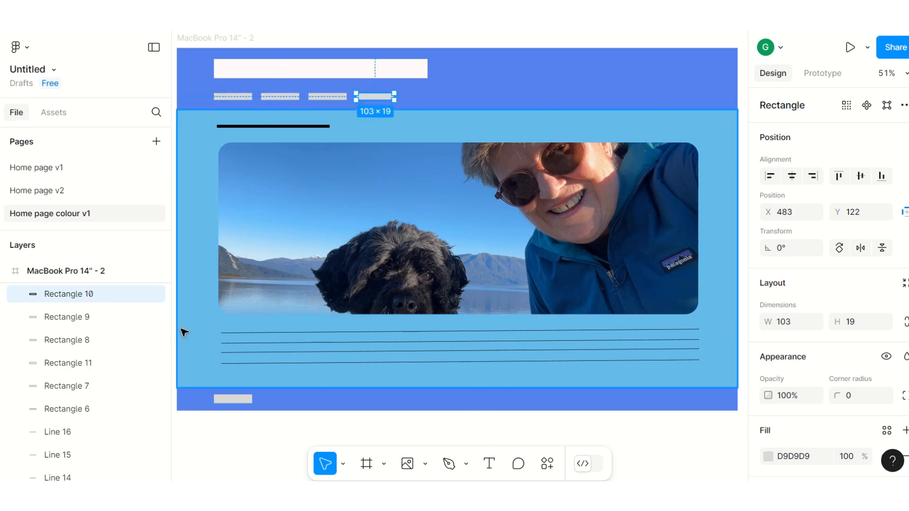
# Step: Widen the footer button to 175 and place a duplicate beside it at X 309, Y 938
pyautogui.click(250, 400)
pyautogui.moveTo(256, 401); pyautogui.dragTo(283, 401)
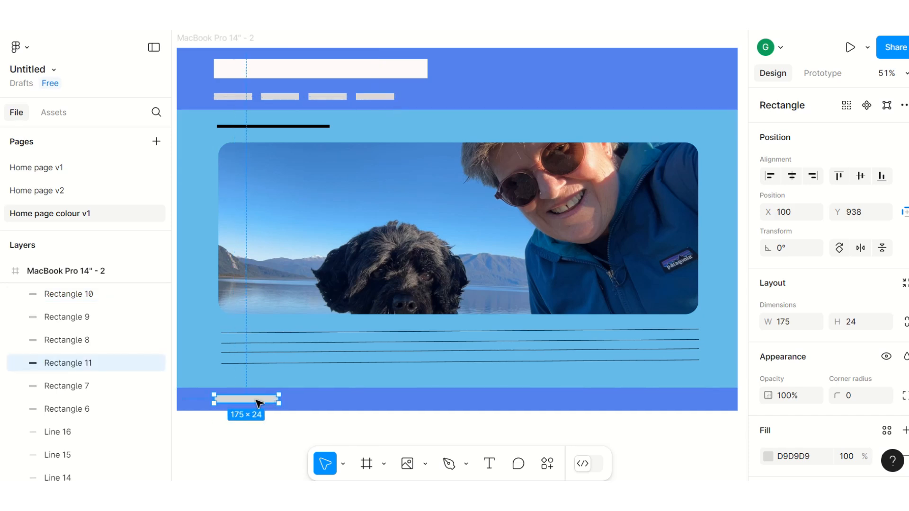
pyautogui.hotkey('ctrl', 'd')
pyautogui.press('Right')
pyautogui.press('Right')
pyautogui.press('Right')
pyautogui.press('Right')
pyautogui.press('Right')
pyautogui.press('Right')
pyautogui.press('Right')
pyautogui.press('Right')
pyautogui.press('Right')
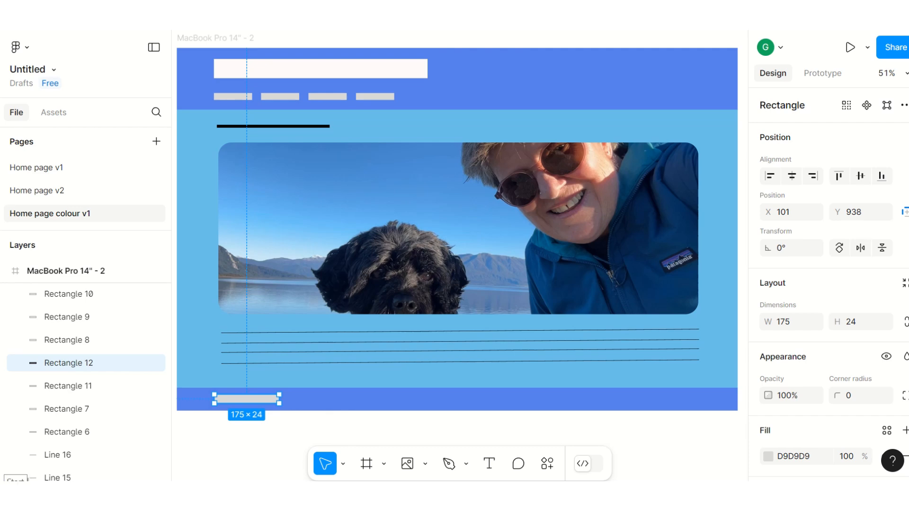
pyautogui.press('Right')
pyautogui.press('Right')
pyautogui.press('Right')
pyautogui.press('Right')
pyautogui.press('Right')
pyautogui.press('Right')
pyautogui.press('Right')
pyautogui.press('Right')
pyautogui.press('Right')
pyautogui.press('Right')
pyautogui.press('Right')
pyautogui.press('Right')
pyautogui.press('Right')
pyautogui.press('Right')
pyautogui.press('Right')
pyautogui.press('Right')
pyautogui.press('Right')
pyautogui.press('Right')
pyautogui.press('Right')
pyautogui.press('Right')
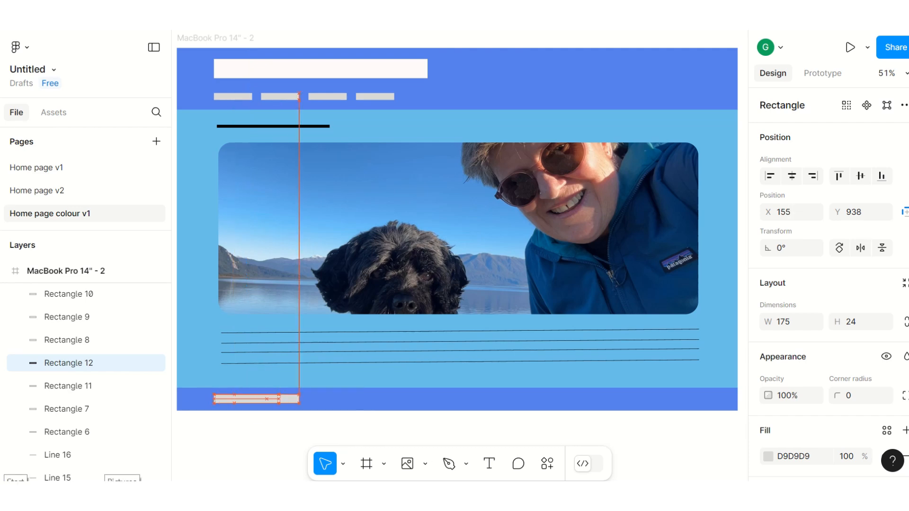
pyautogui.press('Right')
pyautogui.press('Right')
pyautogui.press('Right')
pyautogui.press('Right')
pyautogui.press('Right')
pyautogui.press('Right')
pyautogui.press('Right')
pyautogui.press('Right')
pyautogui.press('Right')
pyautogui.press('Right')
pyautogui.press('Right')
pyautogui.press('Right')
pyautogui.press('Right')
pyautogui.press('Right')
pyautogui.press('Right')
pyautogui.press('Right')
pyautogui.press('Right')
pyautogui.press('Right')
pyautogui.press('Right')
pyautogui.press('Right')
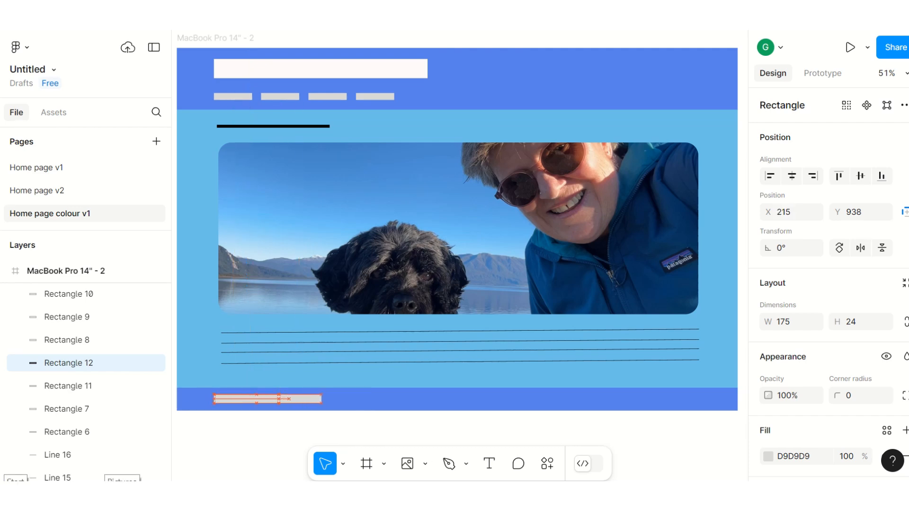
pyautogui.press('Right')
pyautogui.press('Right')
pyautogui.press('Right')
pyautogui.press('Right')
pyautogui.press('Right')
pyautogui.press('Right')
pyautogui.press('Right')
pyautogui.press('Right')
pyautogui.press('Right')
pyautogui.press('Right')
pyautogui.press('Right')
pyautogui.press('Right')
pyautogui.press('Right')
pyautogui.press('Right')
pyautogui.press('Right')
pyautogui.press('Right')
pyautogui.press('Right')
pyautogui.press('Right')
pyautogui.press('Right')
pyautogui.press('Right')
pyautogui.press('Right')
pyautogui.press('Right')
pyautogui.press('Right')
pyautogui.press('Right')
pyautogui.press('Right')
pyautogui.press('Right')
pyautogui.press('Right')
pyautogui.press('Right')
pyautogui.press('Right')
pyautogui.press('Right')
pyautogui.press('Right')
pyautogui.press('Right')
pyautogui.press('Right')
pyautogui.press('Right')
pyautogui.press('Right')
pyautogui.press('Right')
pyautogui.press('Right')
pyautogui.press('Right')
pyautogui.press('Right')
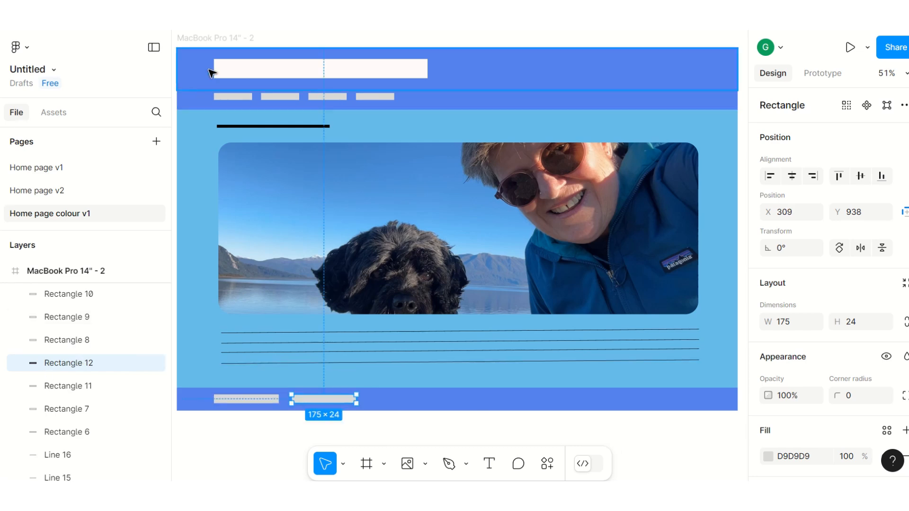
# Step: Add a text box about 406 × 43 inside the white header rectangle reading "My dog Lily"
pyautogui.click(488, 464)
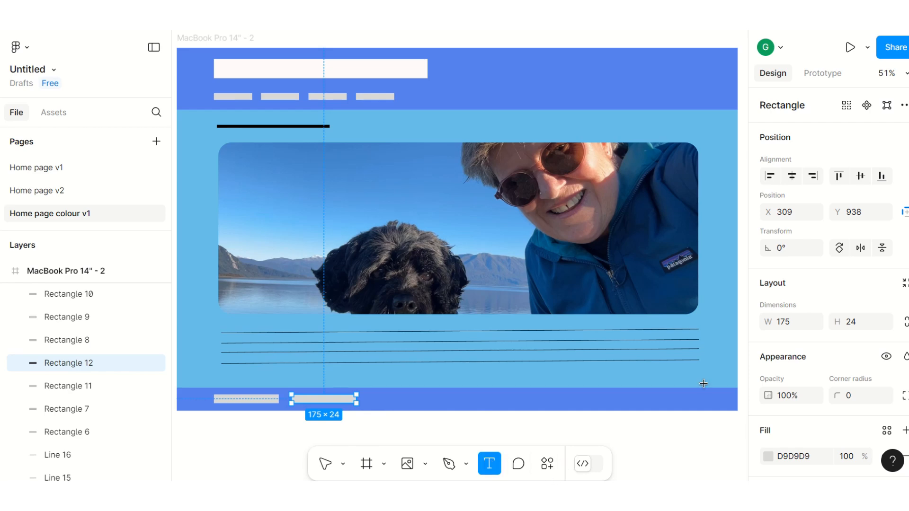
pyautogui.scroll(-3, 814, 300)
pyautogui.scroll(3, 814, 306)
pyautogui.scroll(-3, 826, 352)
pyautogui.scroll(3, 819, 352)
pyautogui.moveTo(224, 62); pyautogui.dragTo(374, 81)
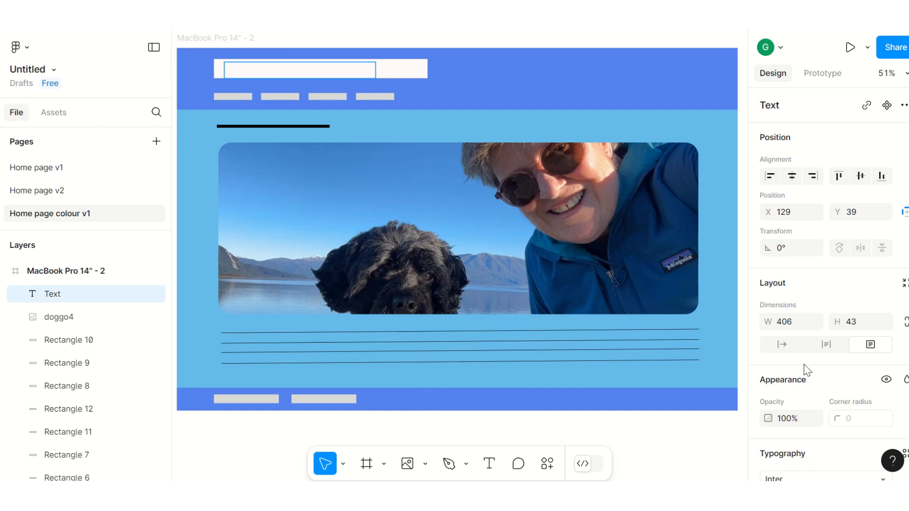
pyautogui.scroll(-6, 805, 368)
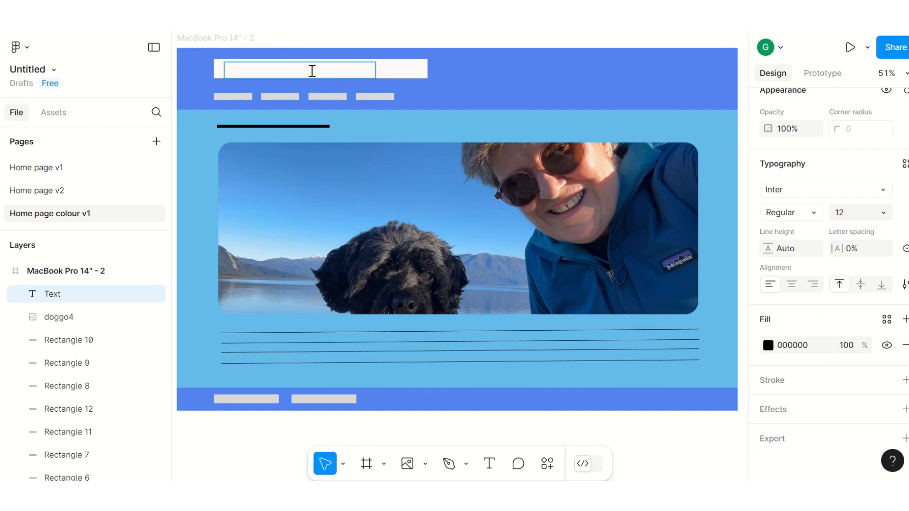
pyautogui.write('My dog Lily')
# Step: Set the "My dog Lily" title to font size 24 and the Irish Grover font
pyautogui.hotkey('ctrl', 'a')
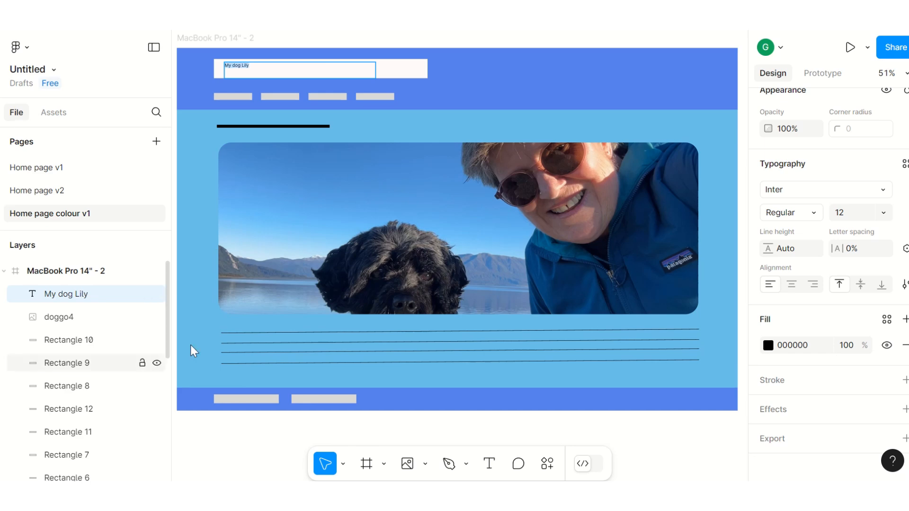
pyautogui.click(883, 212)
pyautogui.click(870, 316)
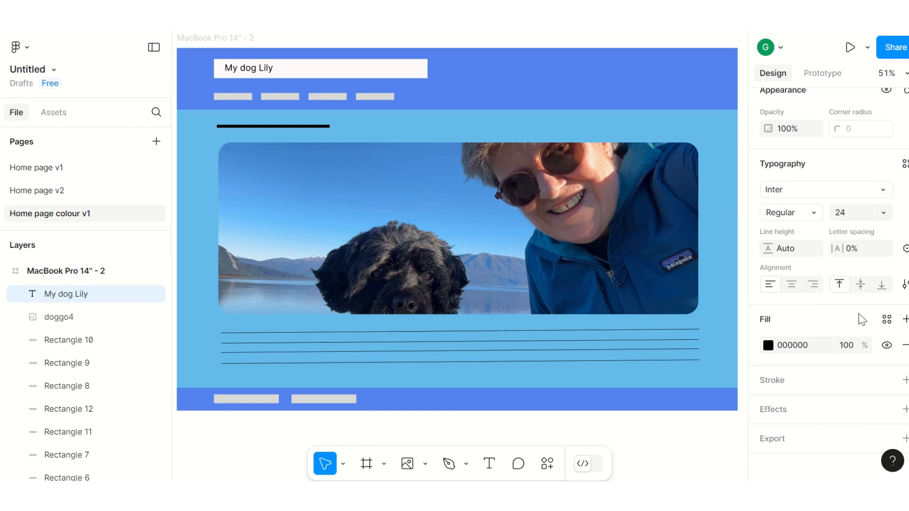
pyautogui.click(793, 192)
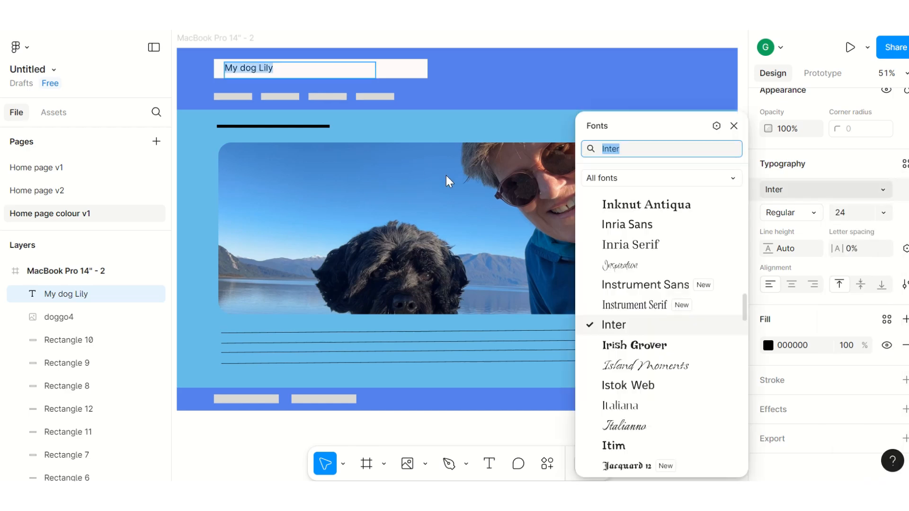
pyautogui.click(659, 349)
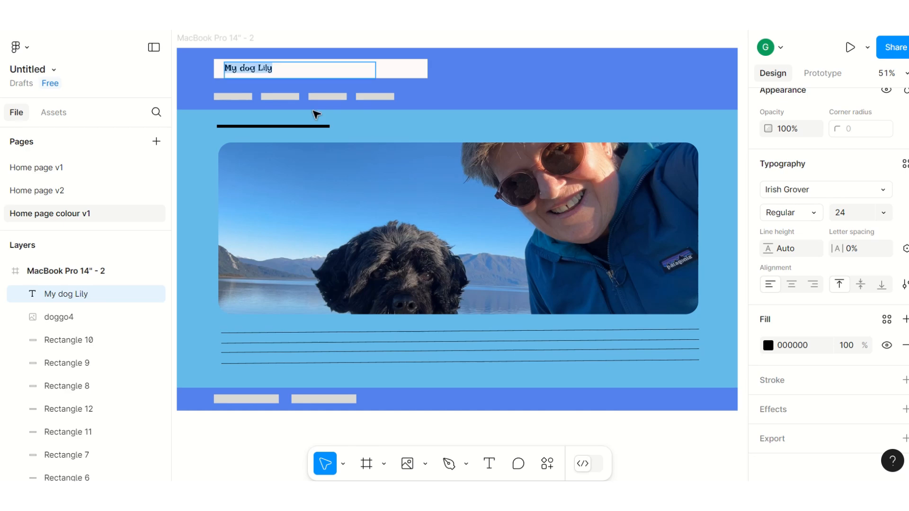
# Step: Enlarge the "My dog Lily" title to font size 36 and move it up slightly within its box
pyautogui.moveTo(282, 69); pyautogui.dragTo(215, 72)
pyautogui.click(885, 212)
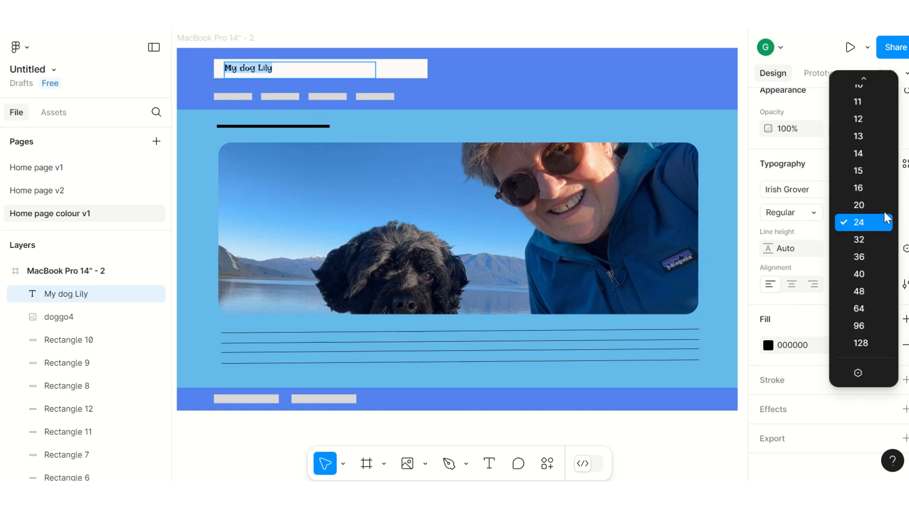
pyautogui.click(862, 256)
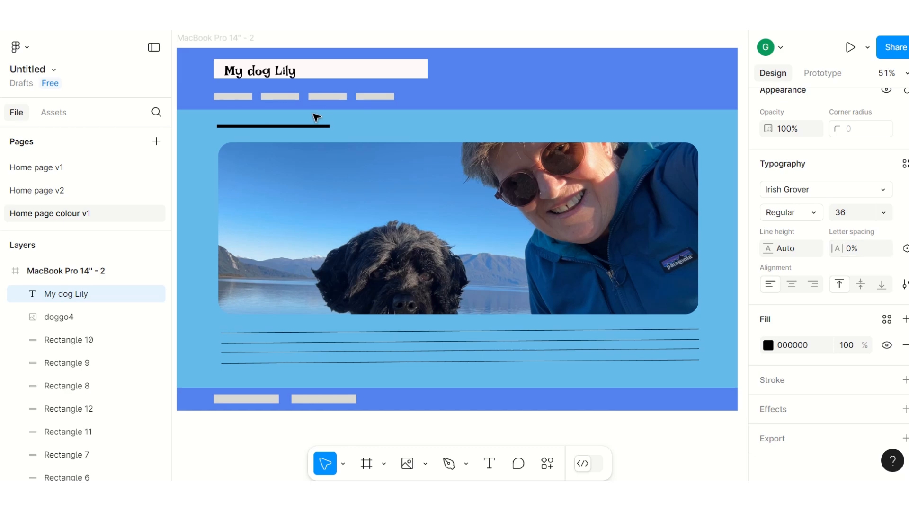
pyautogui.doubleClick(265, 72)
pyautogui.click(263, 72)
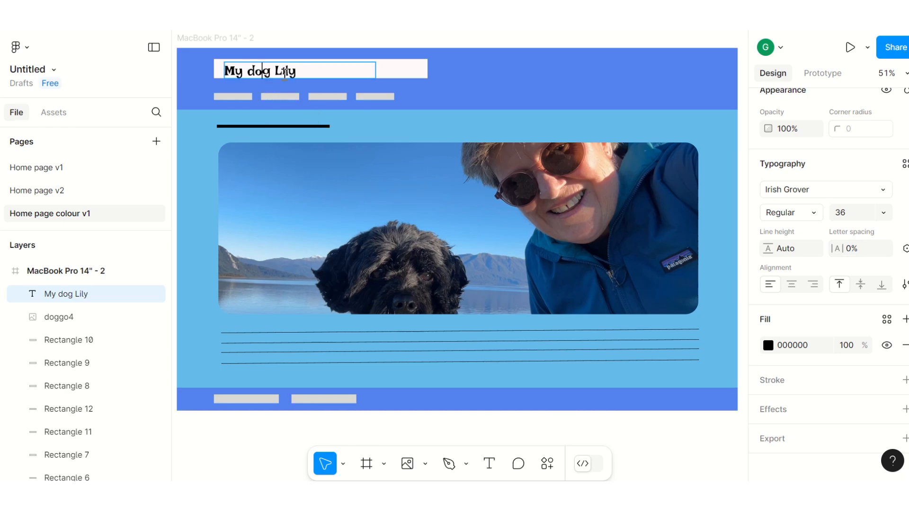
pyautogui.click(483, 72)
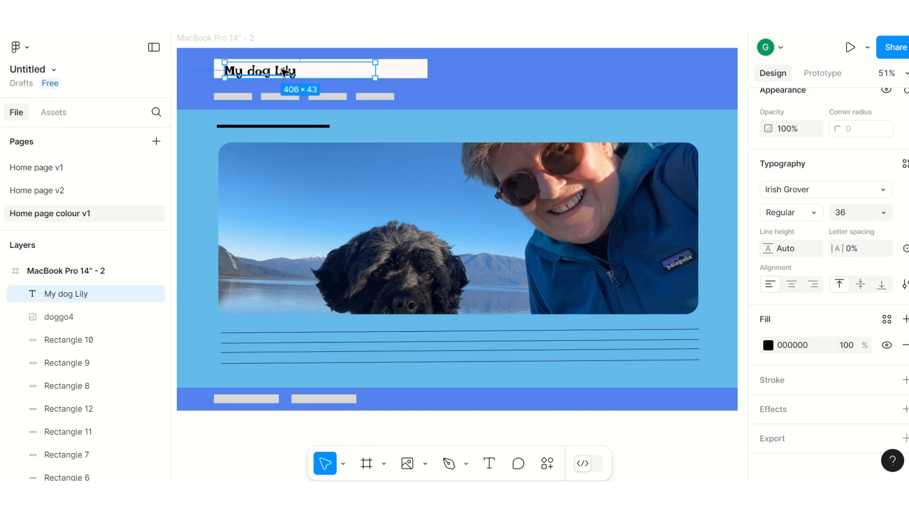
pyautogui.moveTo(284, 72); pyautogui.dragTo(283, 70)
# Step: Copy the header band's fill colour 5680E9 onto the white rectangle behind the title
pyautogui.click(587, 71)
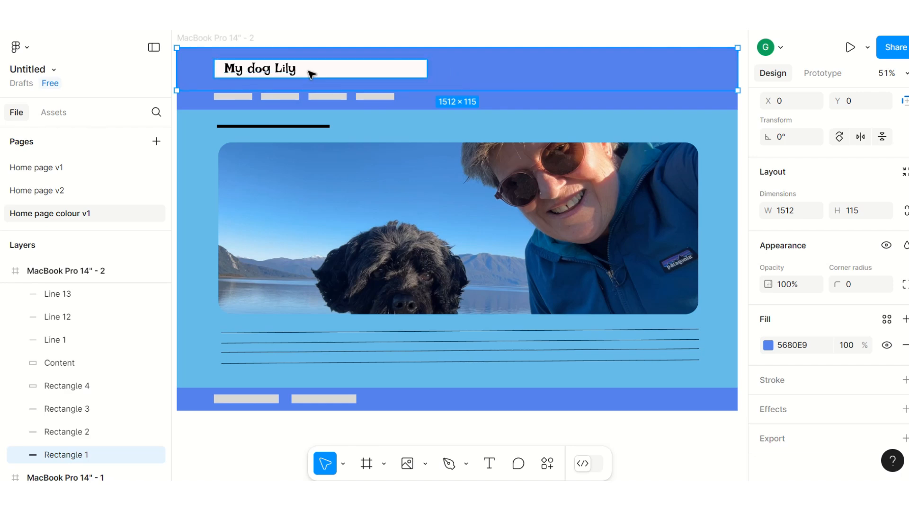
pyautogui.click(381, 70)
pyautogui.click(540, 73)
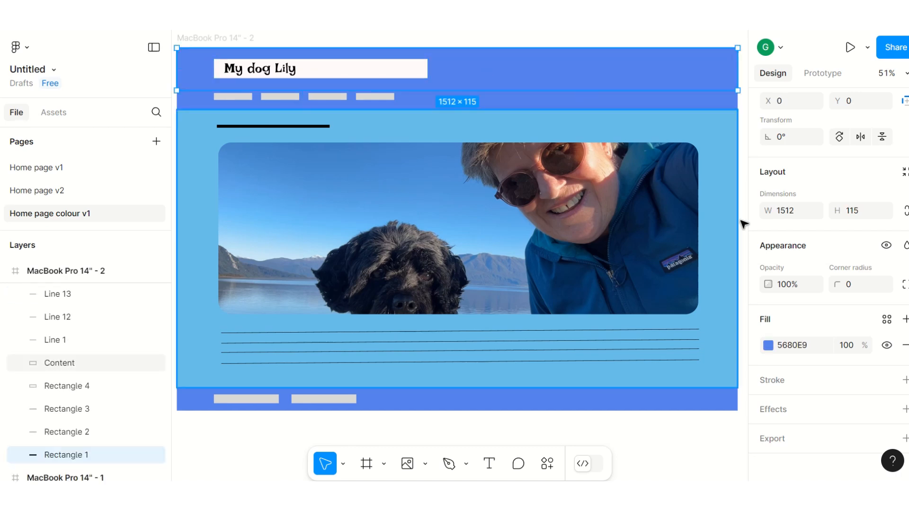
pyautogui.click(812, 341)
pyautogui.hotkey('ctrl', 'c')
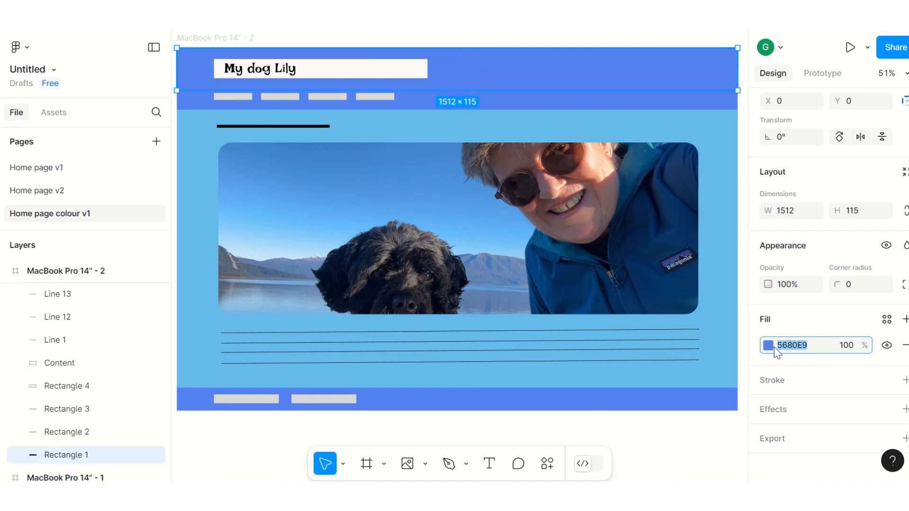
pyautogui.click(361, 73)
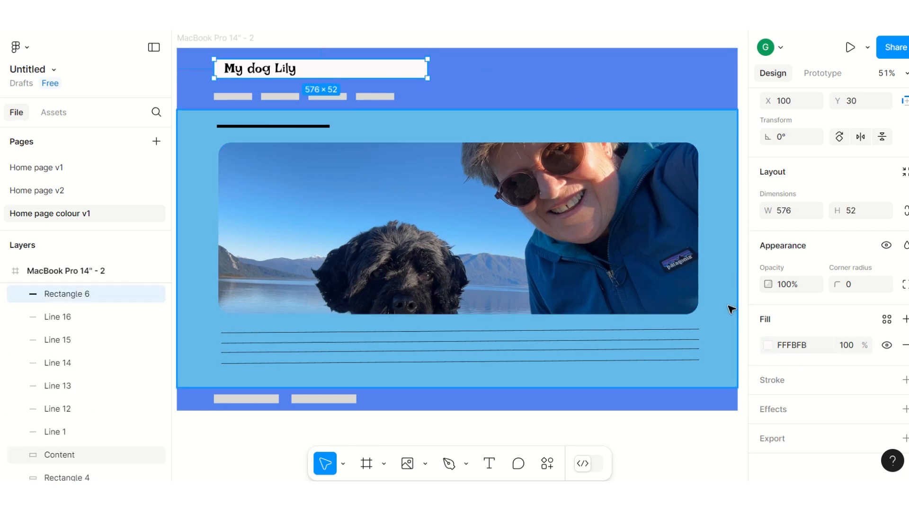
pyautogui.click(802, 346)
pyautogui.hotkey('ctrl', 'v')
pyautogui.press('Return')
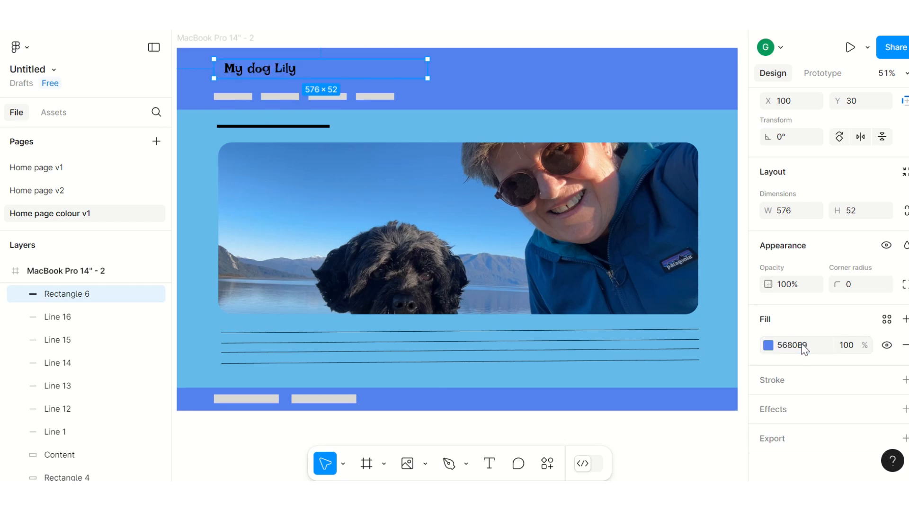
# Step: Open the presentation preview of the coloured home page
pyautogui.click(525, 74)
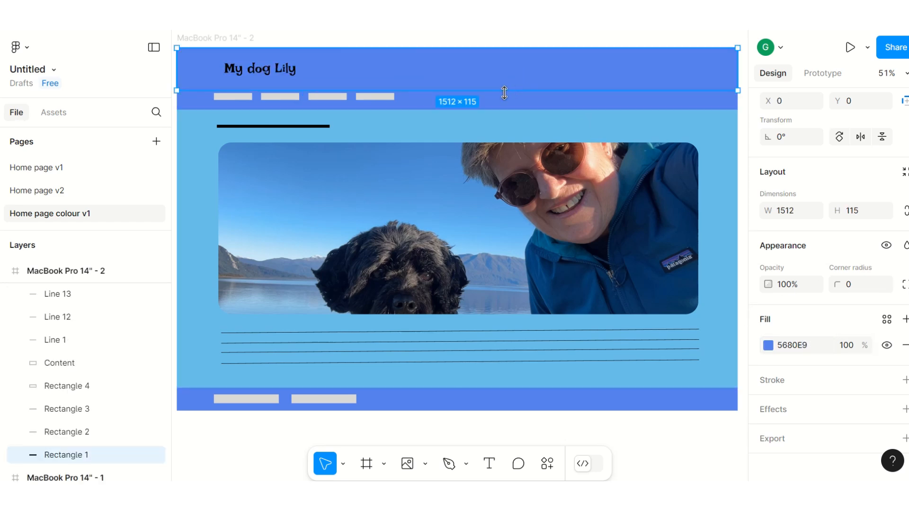
pyautogui.click(850, 49)
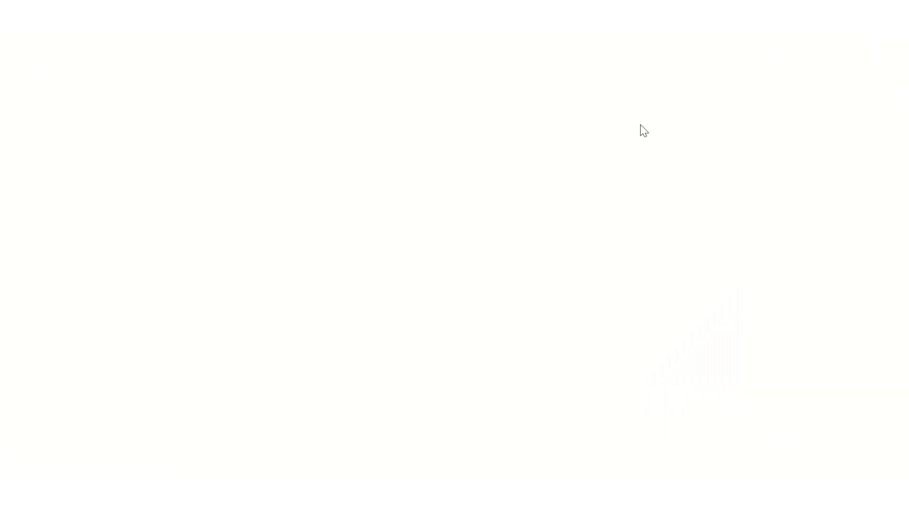